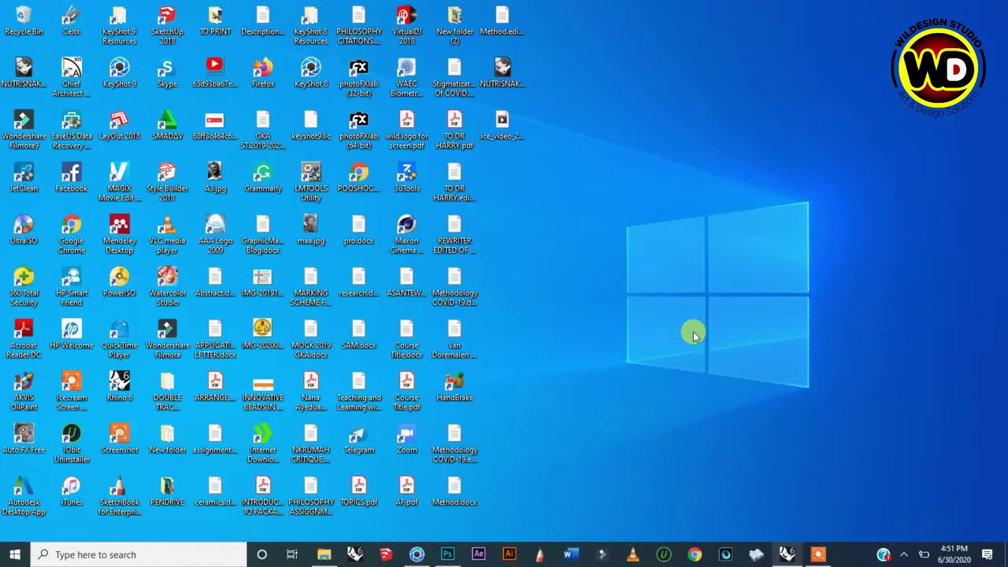
Review the NutriSnax box photo in Photoshop and the BACK, BOTTOM, FRONT, LID and SIDE images in File Explorer, and switch to Rhino
left_click(448, 551)
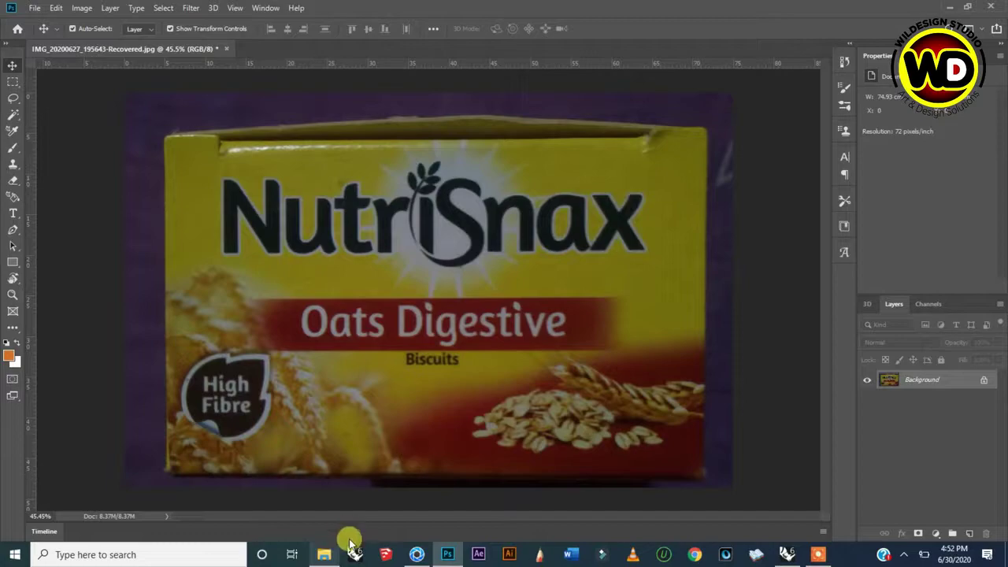
left_click(324, 551)
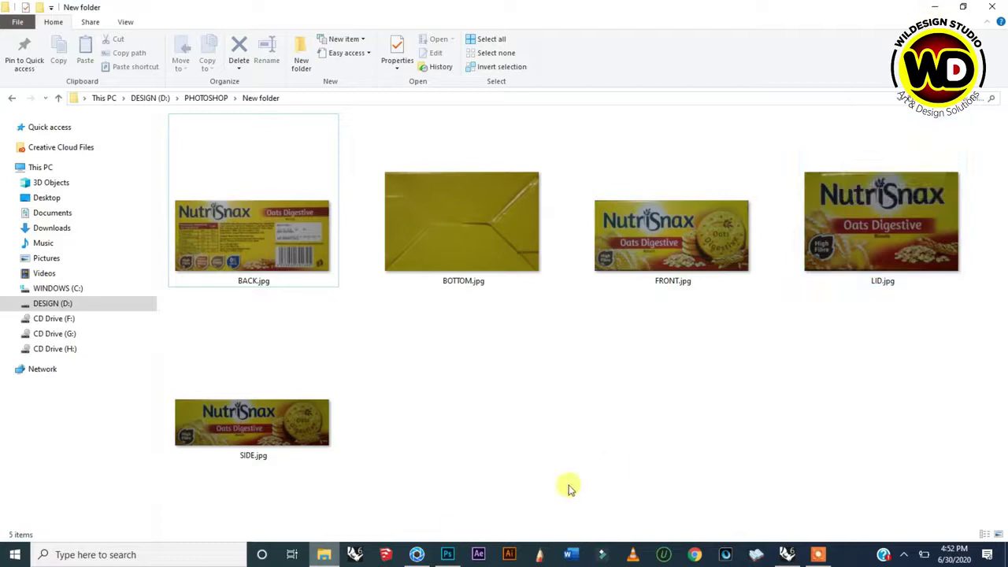
left_click(448, 554)
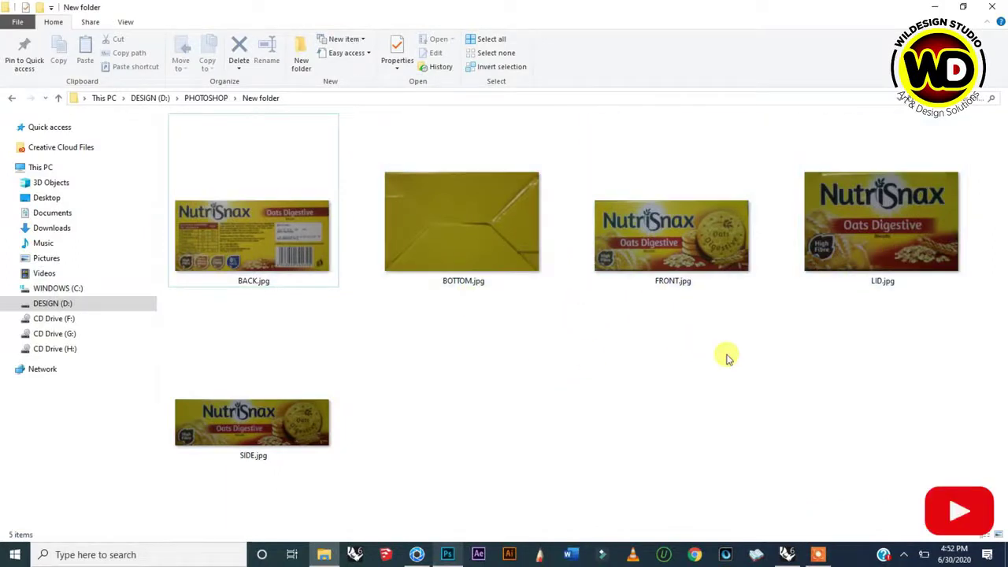
left_click(787, 555)
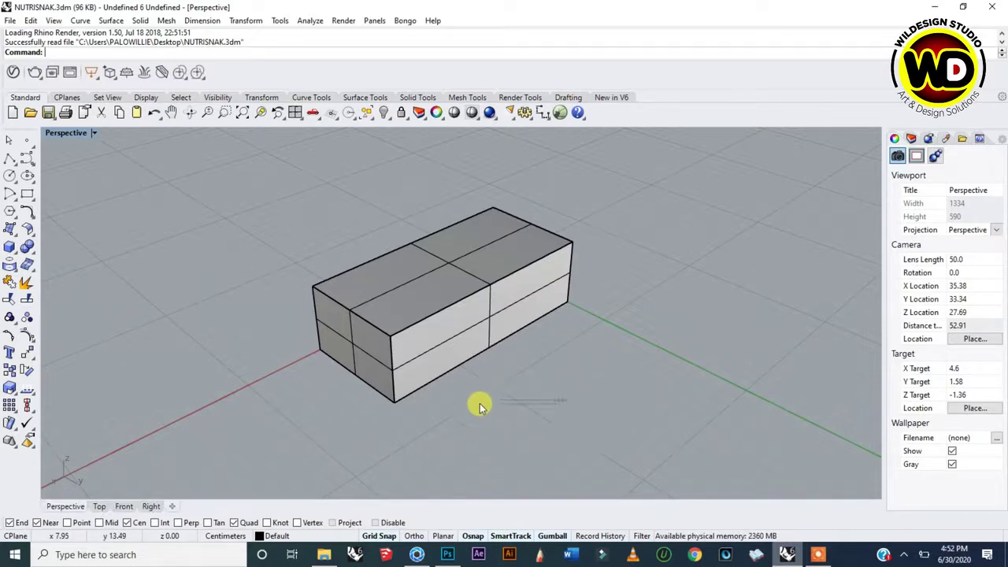
Examine the existing carton box model from its front, end and top sides, including its lower corners
mouse_move(547, 382)
right_mouse_down()
mouse_move(450, 382)
mouse_move(579, 366)
mouse_move(608, 330)
mouse_move(533, 381)
right_mouse_up()
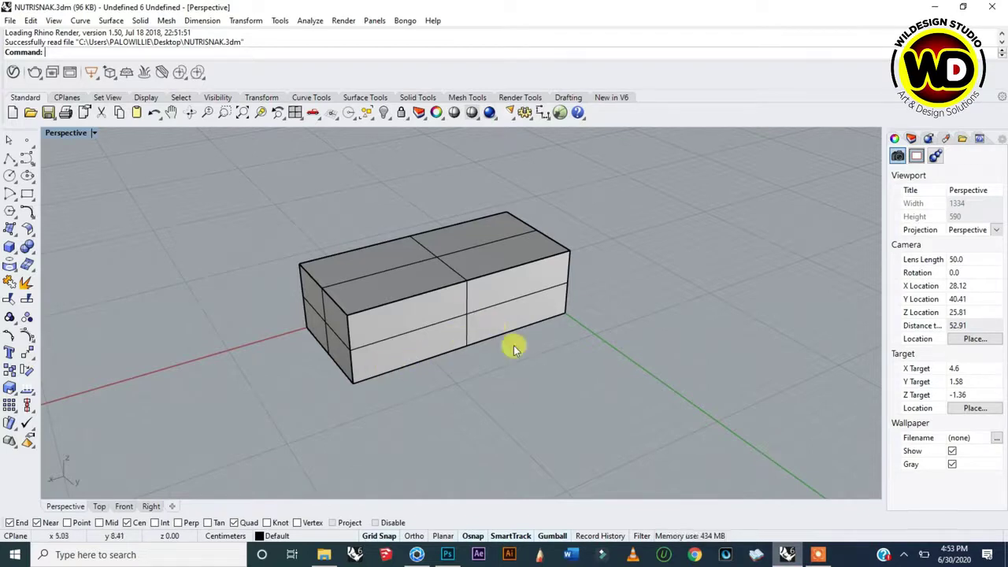
scroll(495, 298, "up", 4)
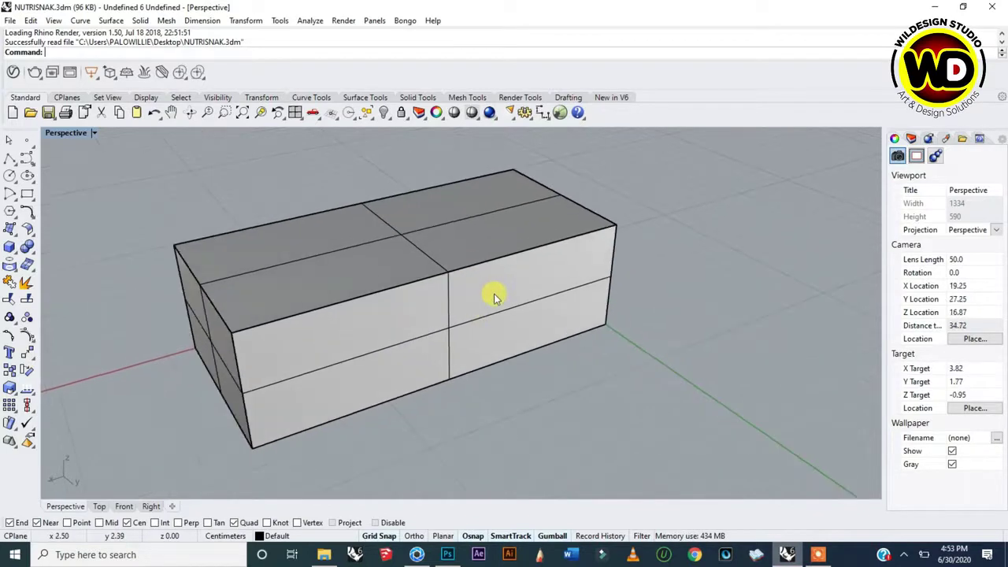
scroll(564, 319, "down", 4)
right_click_drag(591, 387, 315, 412)
scroll(315, 411, "up", 5)
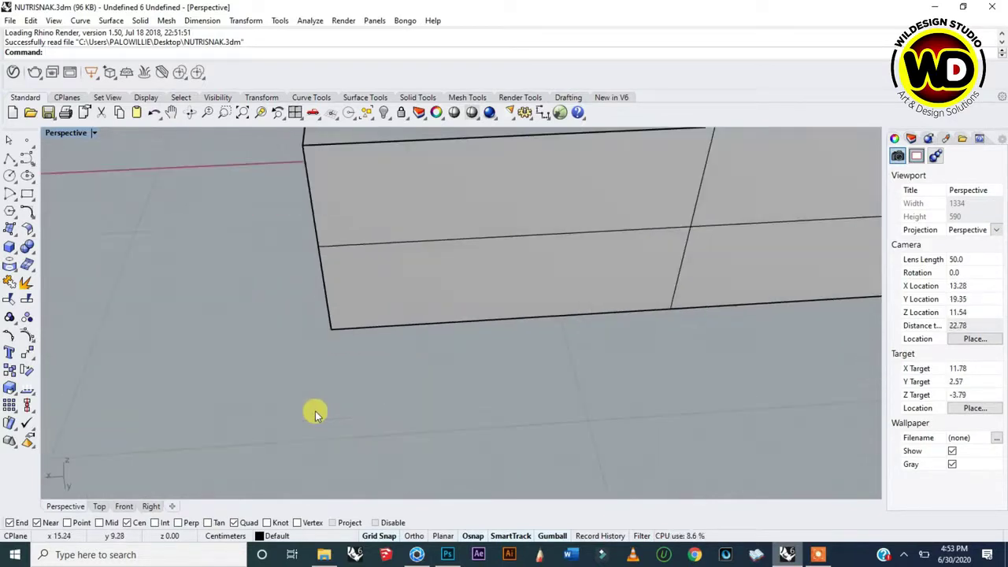
scroll(339, 368, "up", 2)
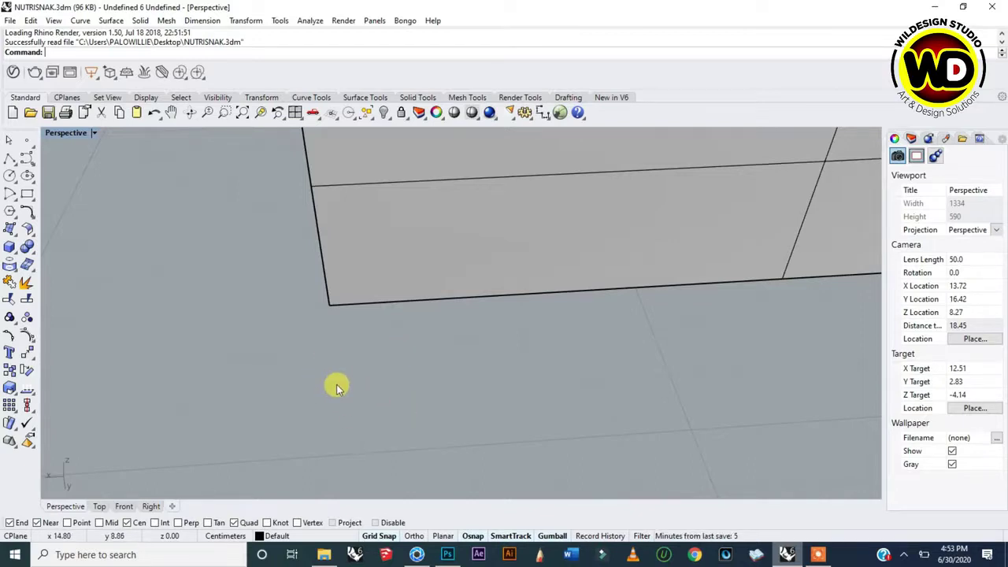
scroll(360, 366, "down", 2)
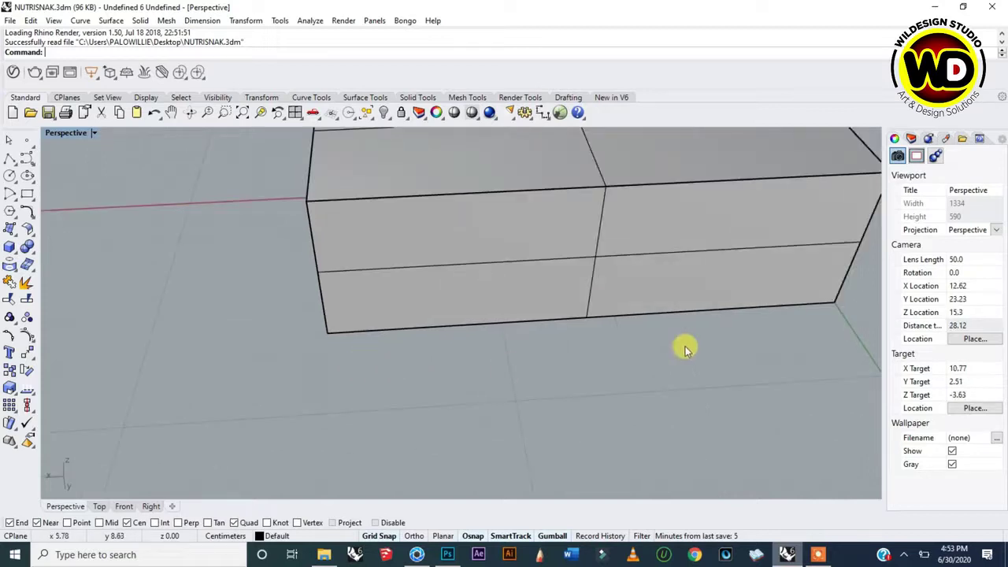
scroll(700, 335, "down", 1)
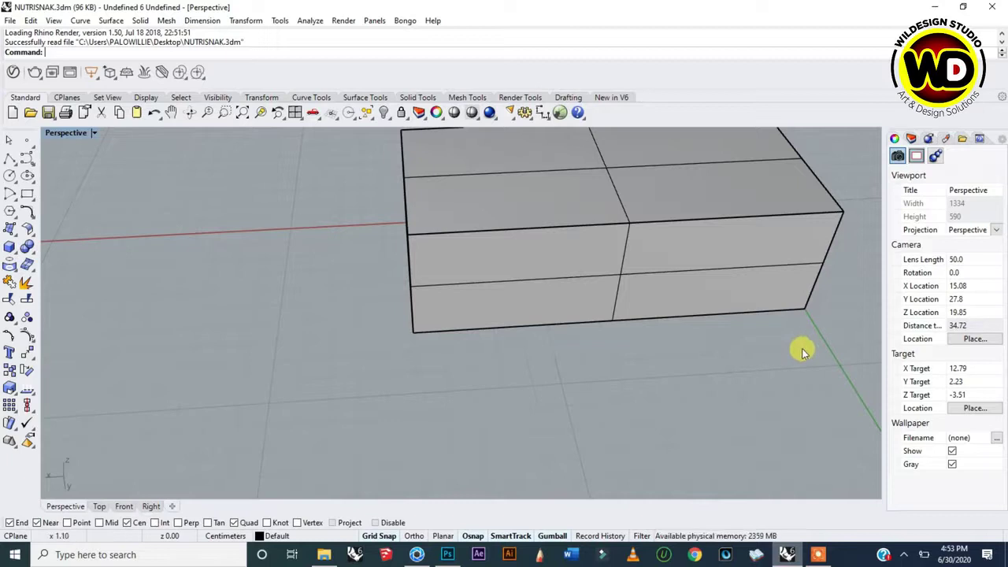
right_click_drag(527, 451, 545, 400)
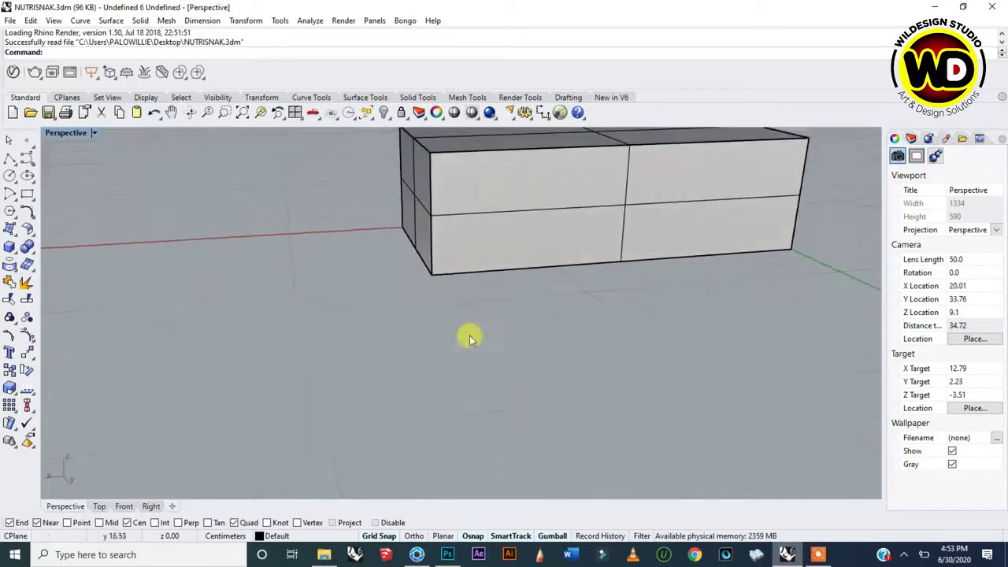
right_click_drag(356, 345, 378, 362)
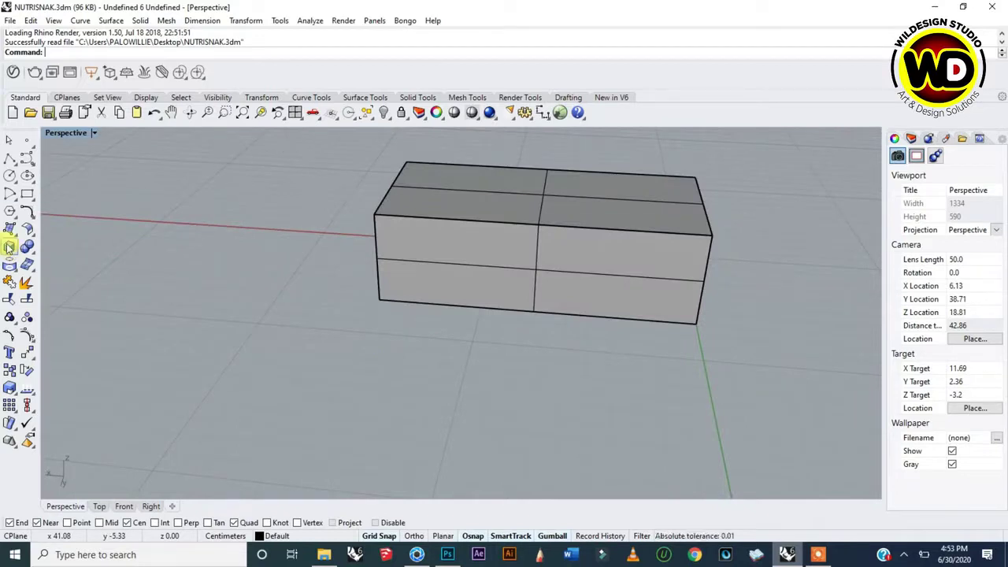
Draw a second box beside the existing one, with base corners at 15,8 and 0,15 cm and its height matched to the existing box
left_click(9, 246)
scroll(359, 313, "up", 3)
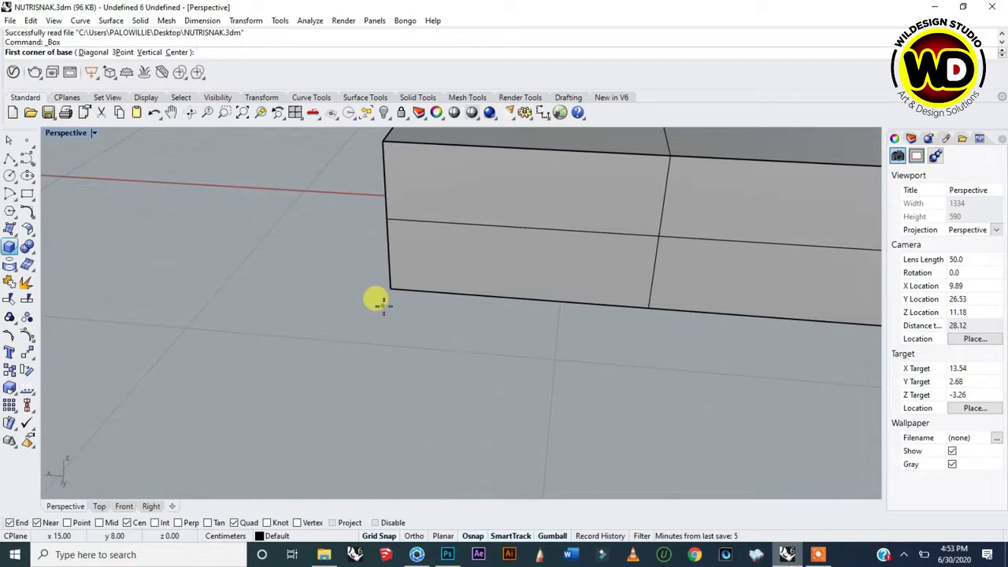
left_click(383, 306)
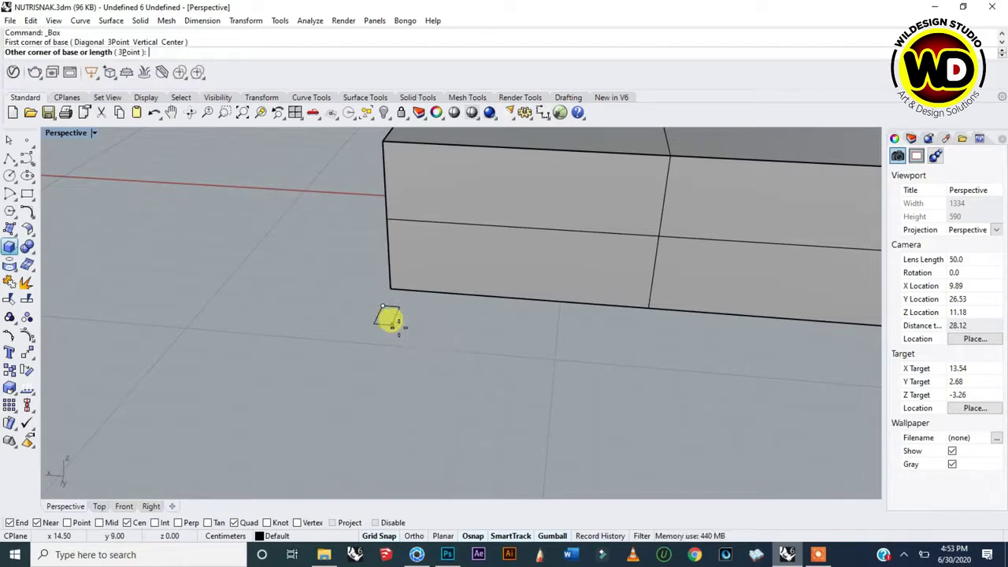
scroll(626, 349, "down", 2)
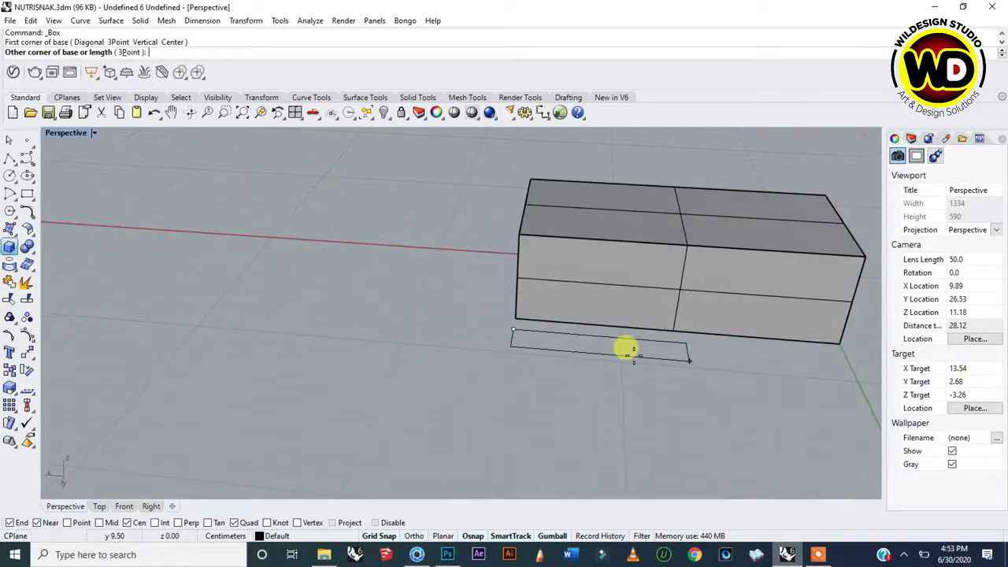
scroll(753, 359, "down", 2)
scroll(765, 351, "up", 5)
scroll(768, 353, "down", 2)
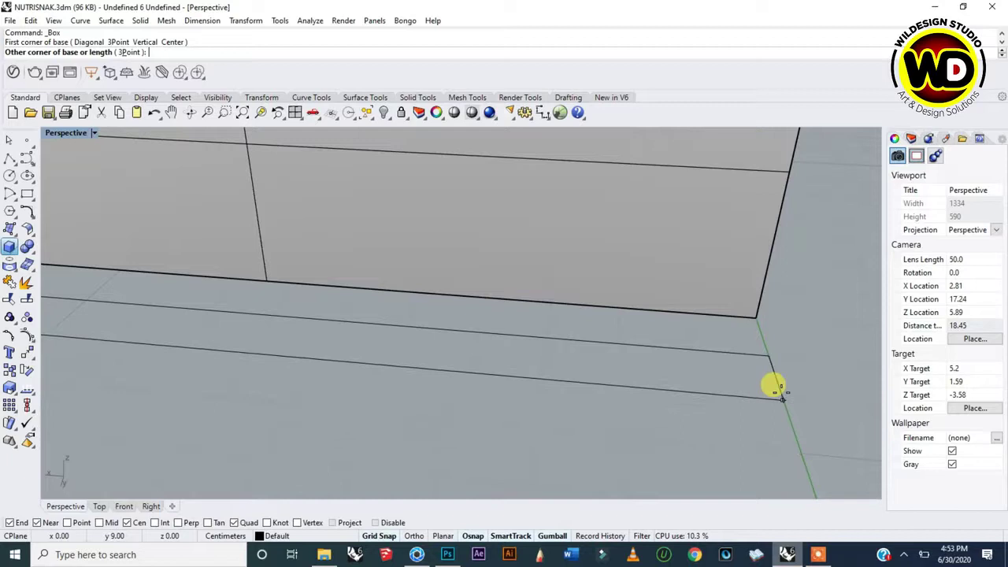
scroll(776, 392, "down", 4)
right_click_drag(738, 401, 653, 360)
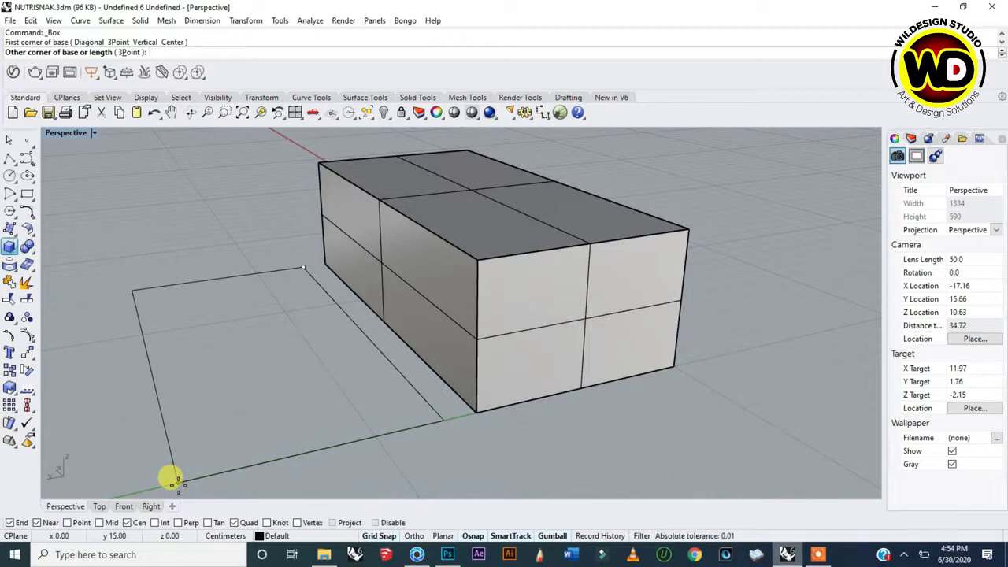
left_click(176, 480)
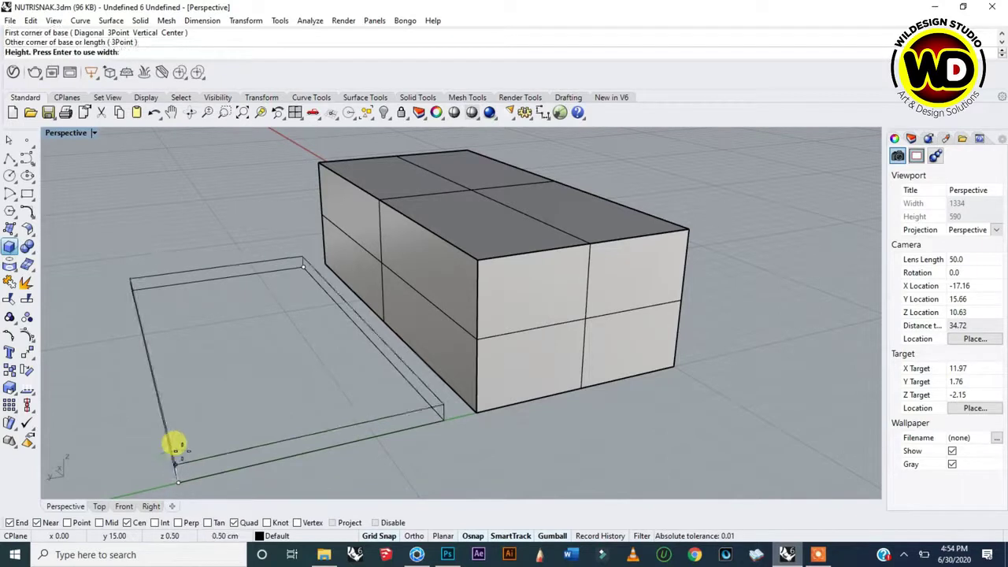
right_click_drag(175, 378, 234, 372)
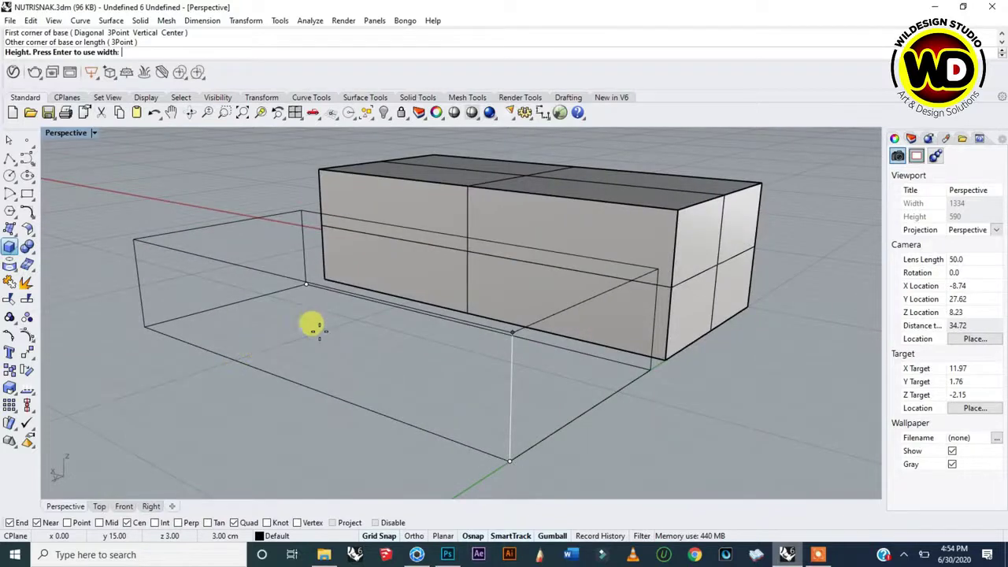
left_click(123, 506)
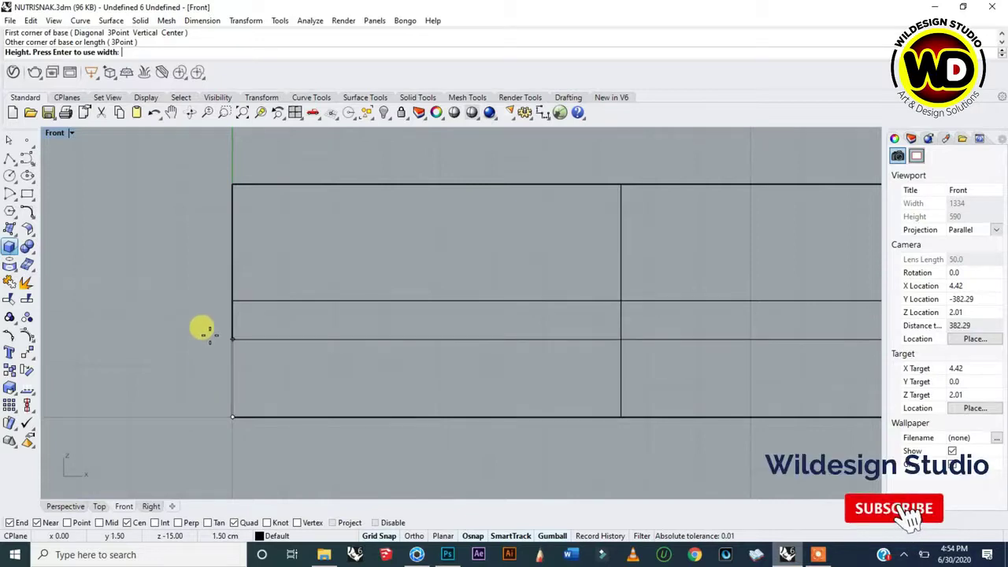
left_click(209, 183)
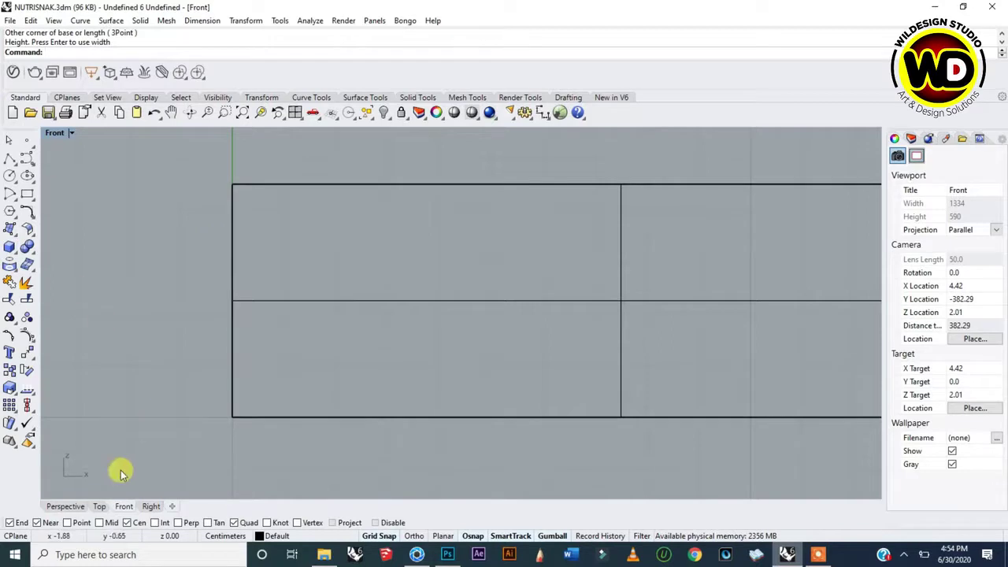
Explode the new box into separate surfaces in the perspective view
left_click(65, 506)
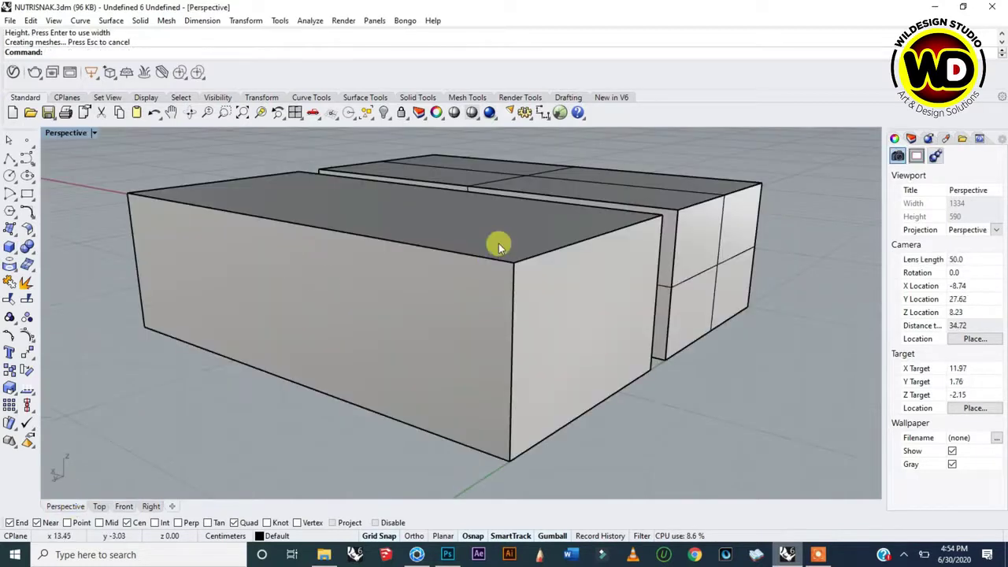
scroll(493, 243, "down", 2)
right_click_drag(493, 243, 465, 263)
scroll(488, 324, "up", 2)
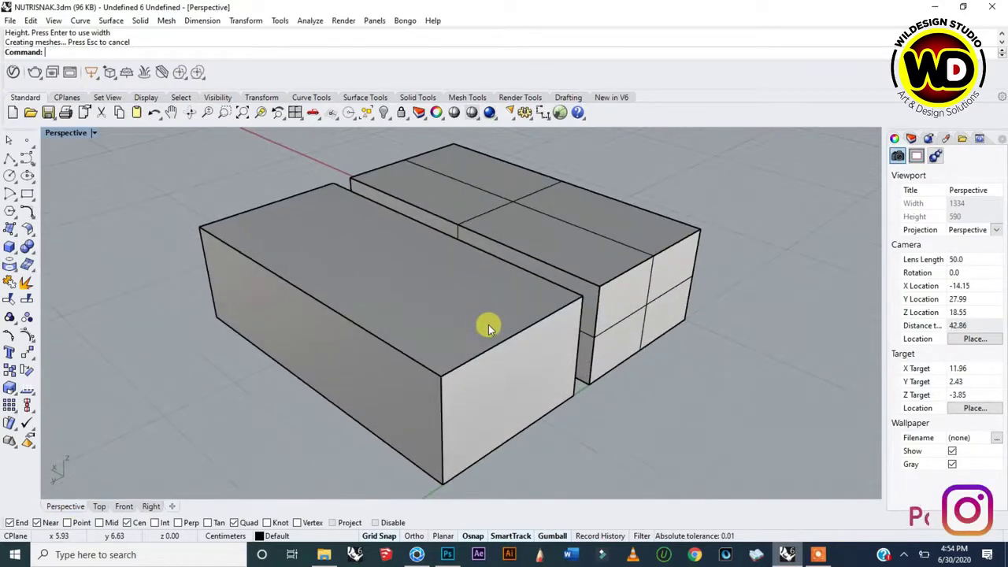
scroll(489, 325, "down", 3)
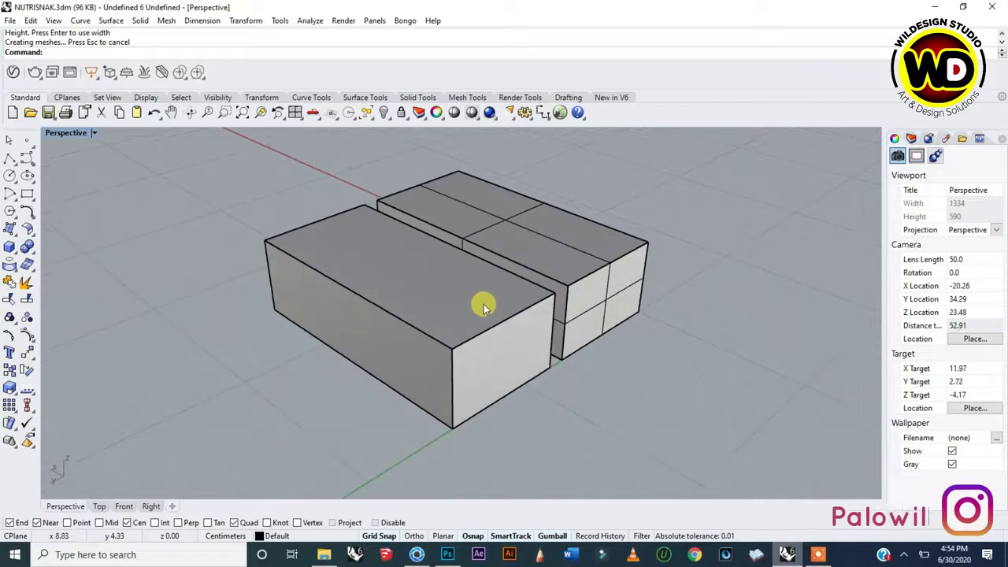
left_click(381, 280)
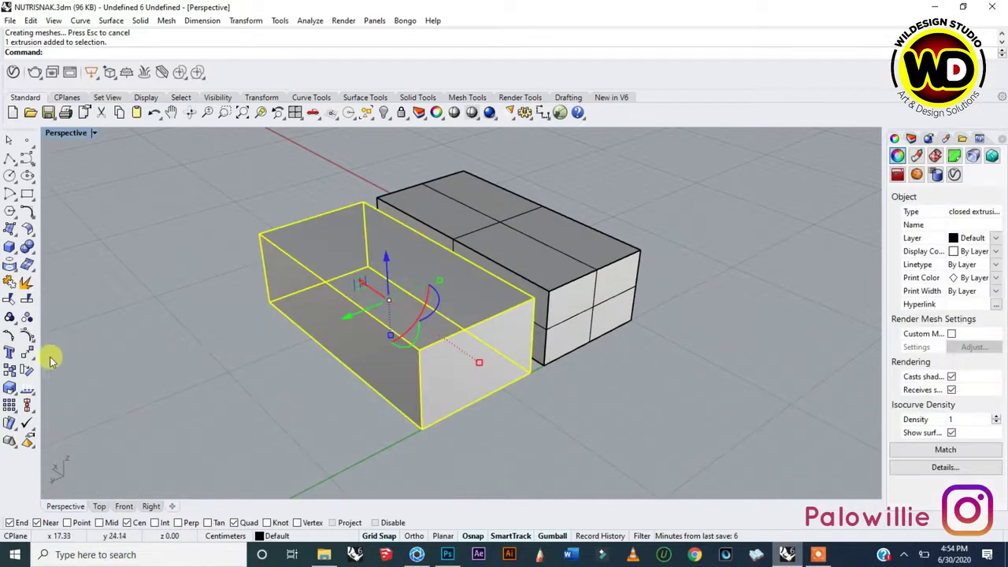
left_click(26, 285)
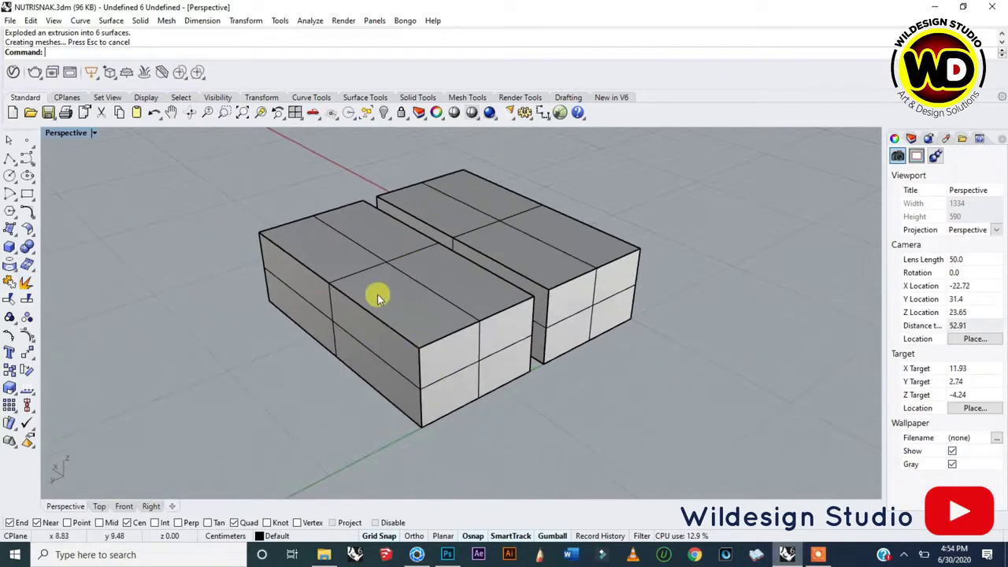
Select the exploded box's top, side and end faces one at a time to check that they are separate surfaces
left_click(363, 343)
left_click(466, 353)
left_click(394, 291)
left_click(266, 288)
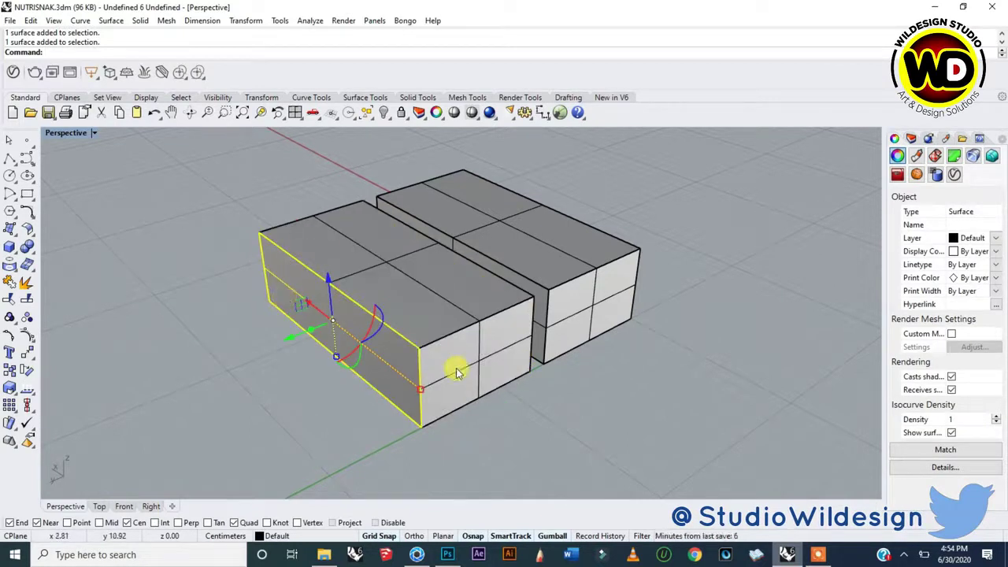
left_click(459, 382)
left_click(382, 354)
left_click(381, 284)
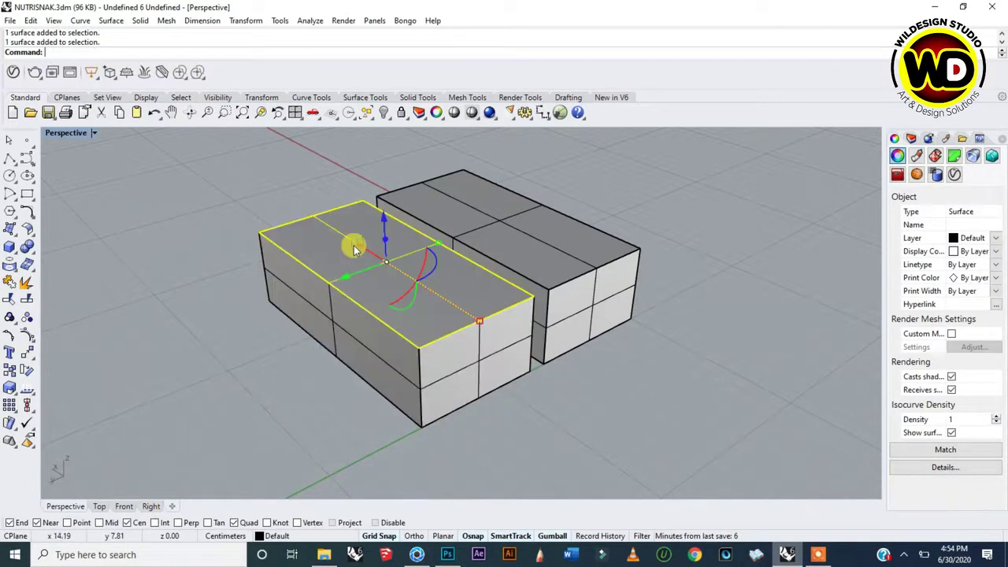
left_click(288, 286)
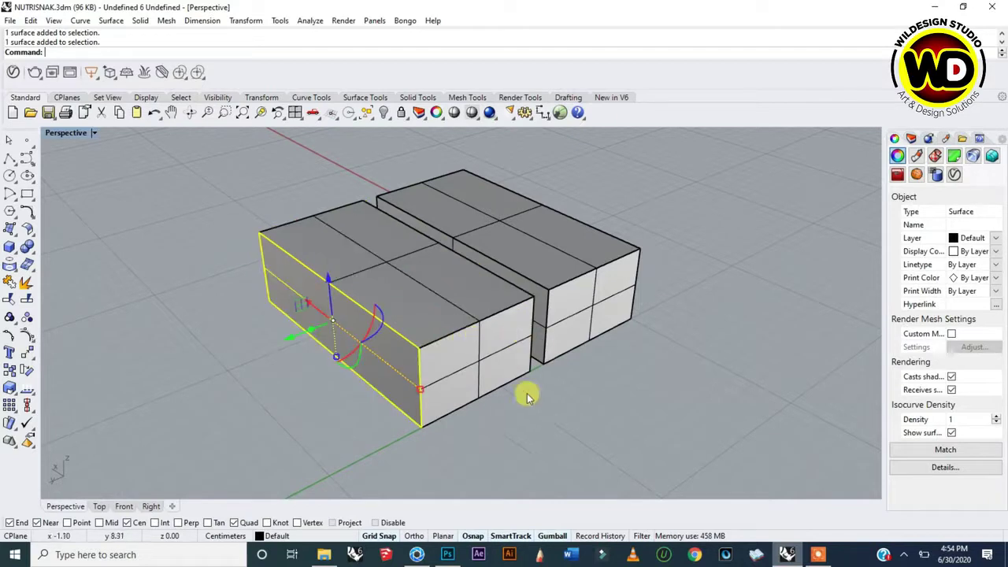
right_click_drag(200, 302, 370, 319)
left_click(454, 206)
left_click(263, 338)
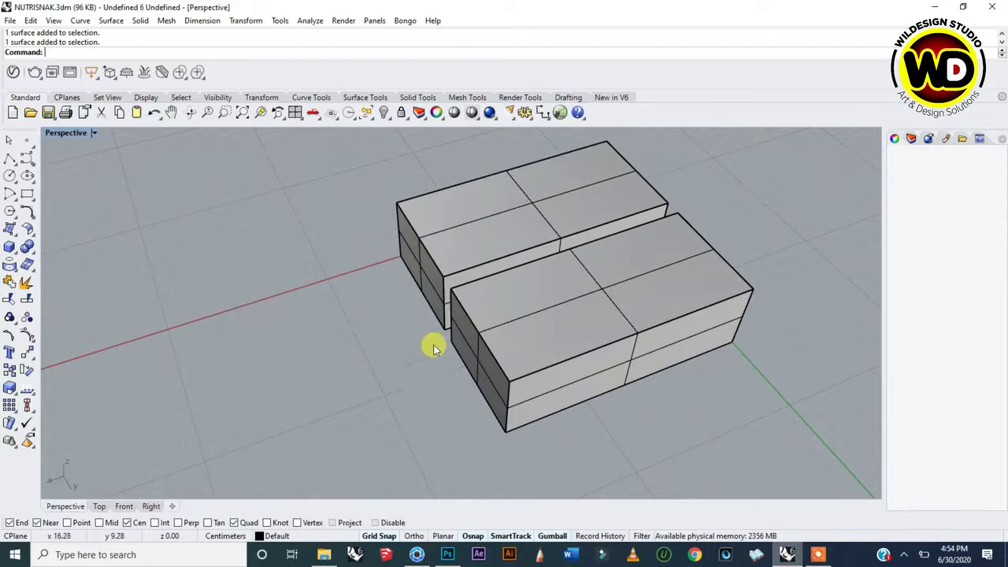
Delete all six surfaces of the exploded second box one by one, keeping only the original box
left_click(573, 328)
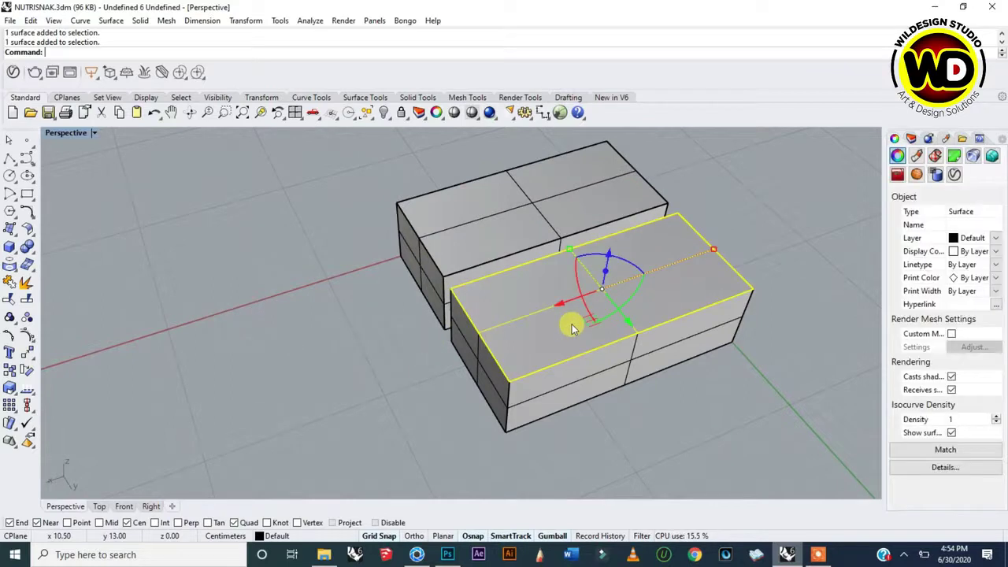
key("Delete")
left_click(603, 355)
key("Delete")
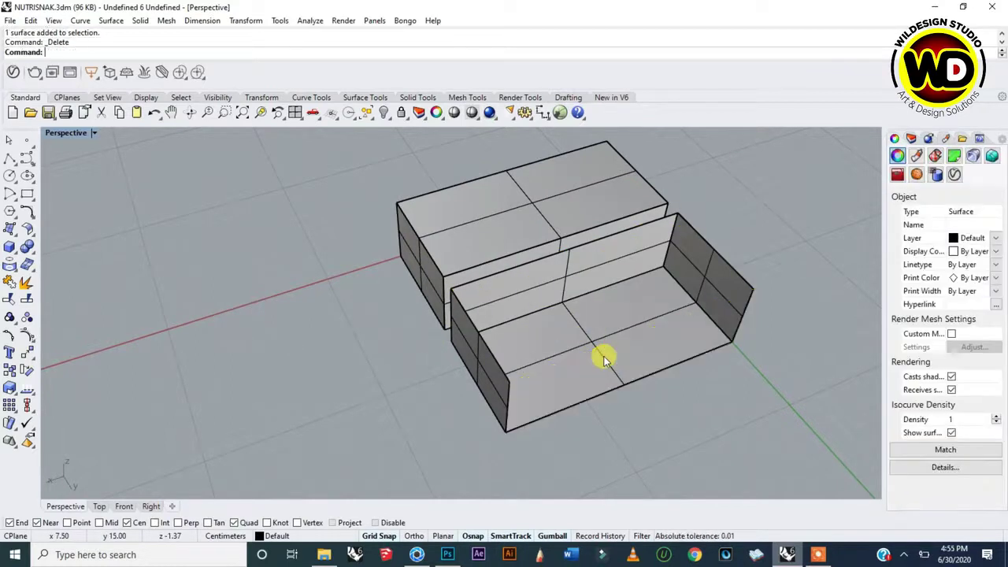
left_click(609, 333)
key("Delete")
left_click(704, 283)
key("Delete")
left_click(610, 277)
key("Delete")
left_click(495, 376)
right_click_drag(708, 359, 387, 270)
key("Delete")
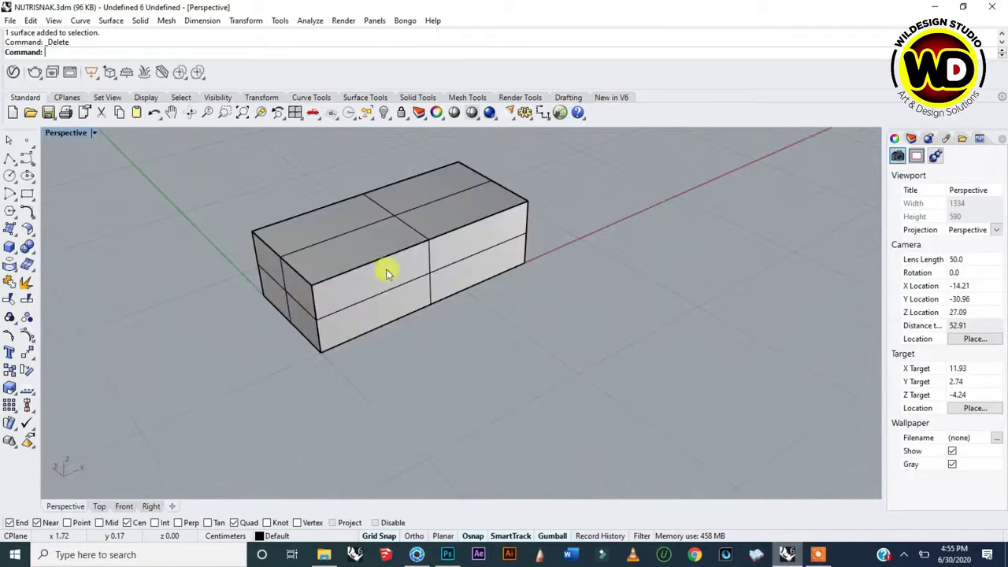
Save the NUTRISNAK.3dm model
right_click_drag(378, 158, 387, 260)
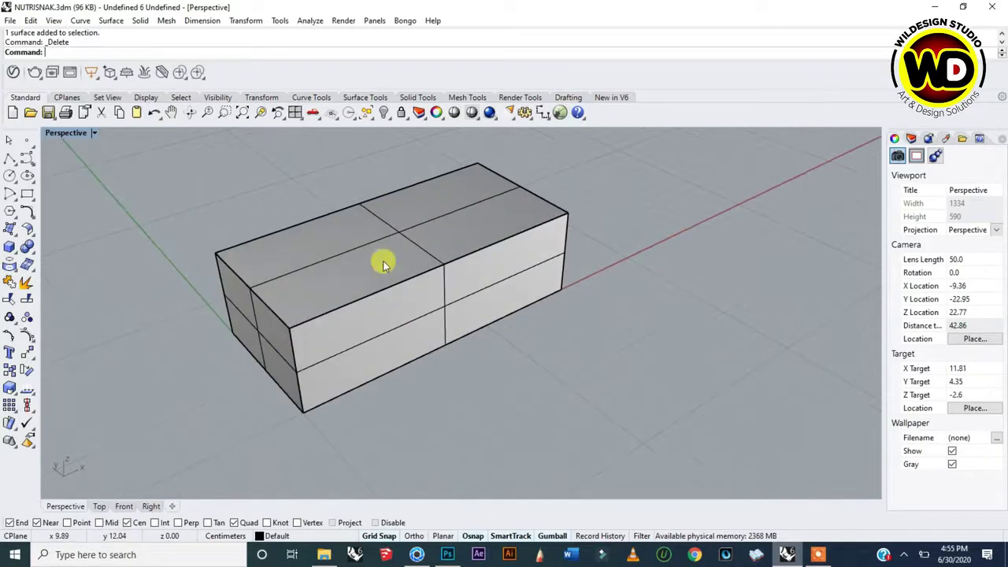
left_click(47, 113)
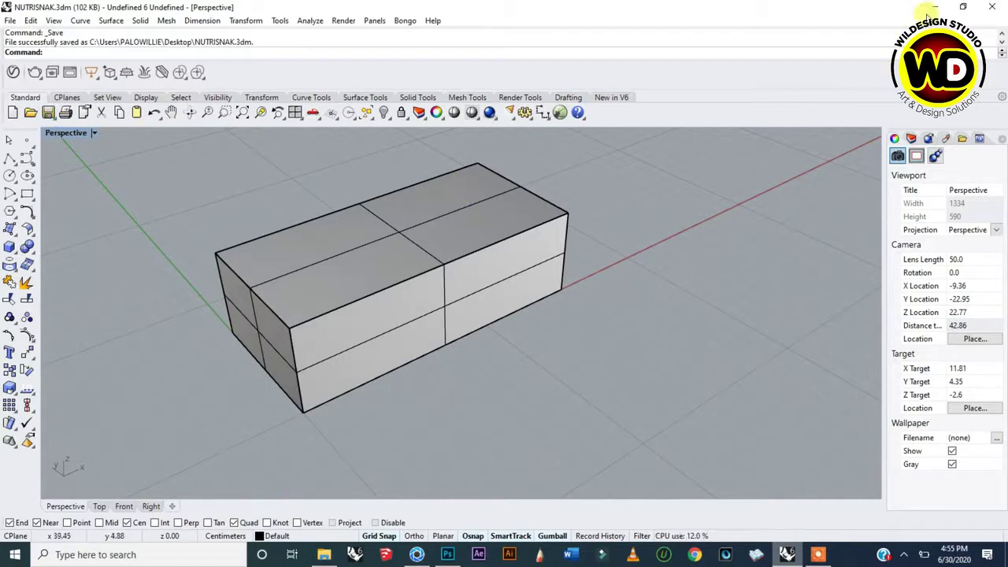
Switch to KeyShot and import NUTRISNAK.3dm from the desktop, centred, snapped to the ground and with Z as the up orientation
left_click(418, 555)
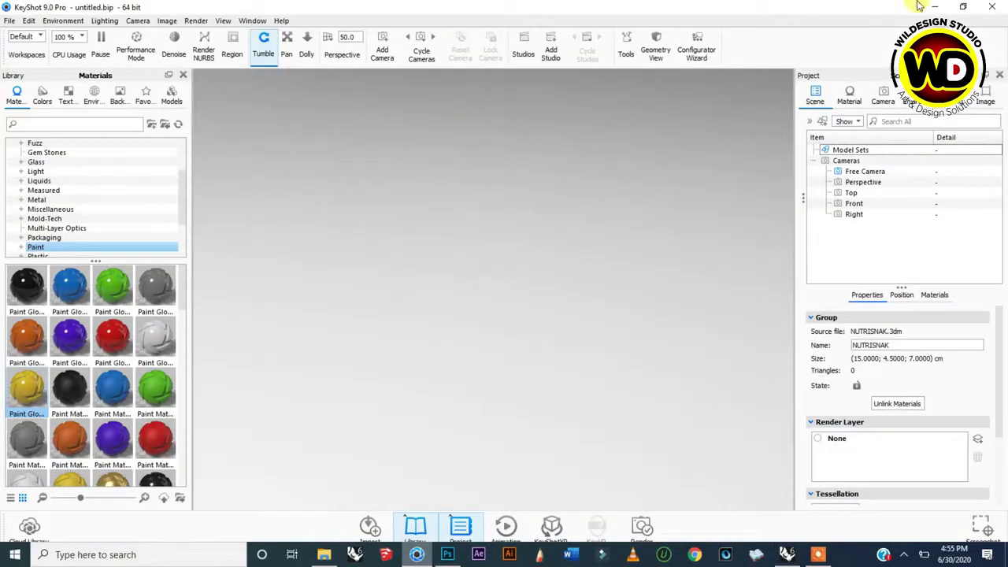
left_click(935, 7)
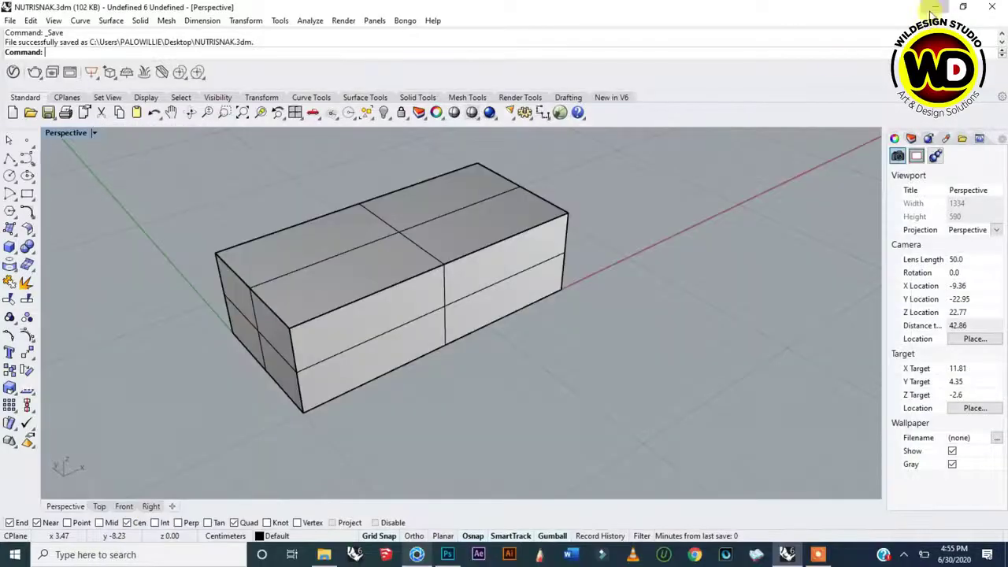
left_click(935, 7)
left_click(935, 7)
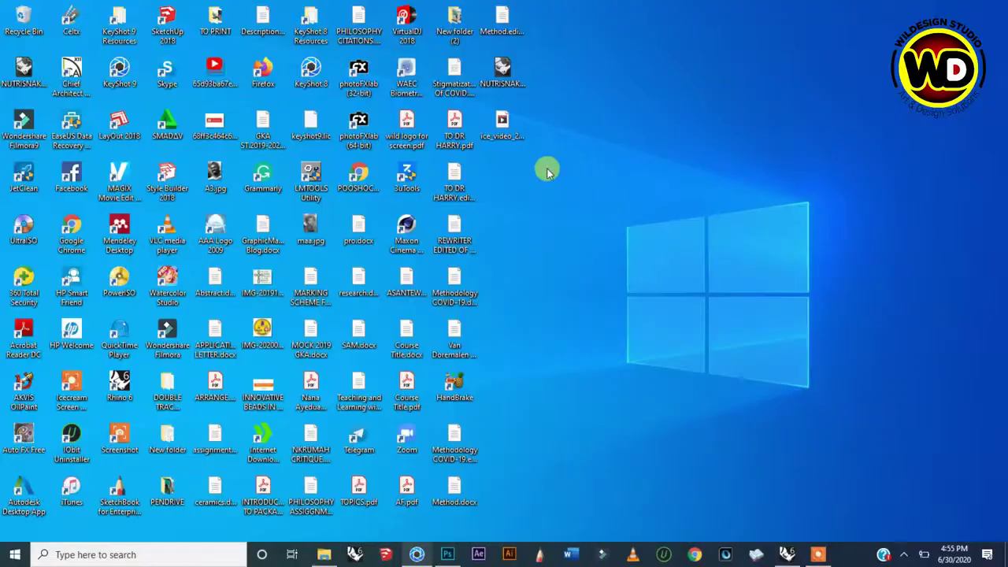
left_click(512, 74)
left_click_drag(512, 75, 517, 272)
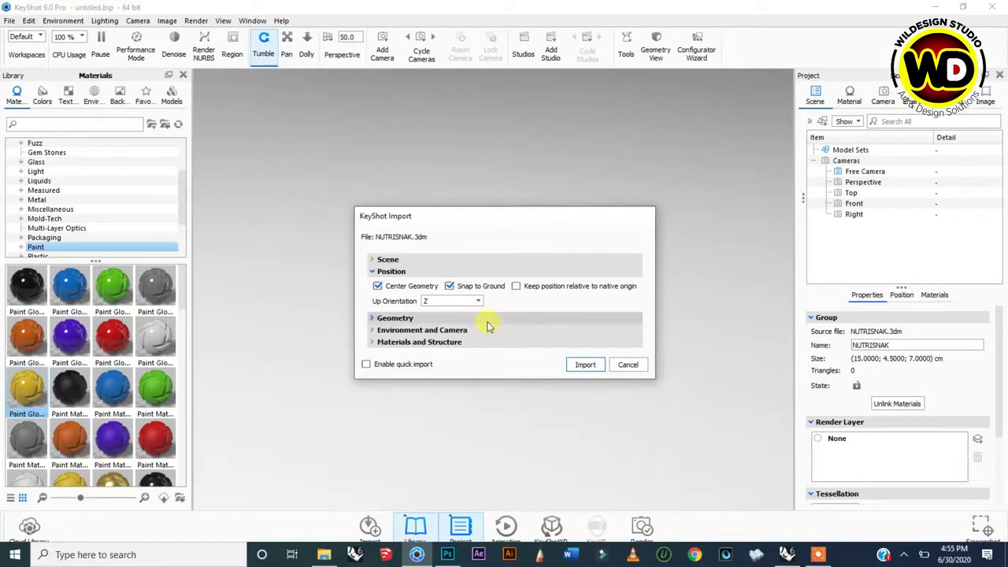
left_click(589, 368)
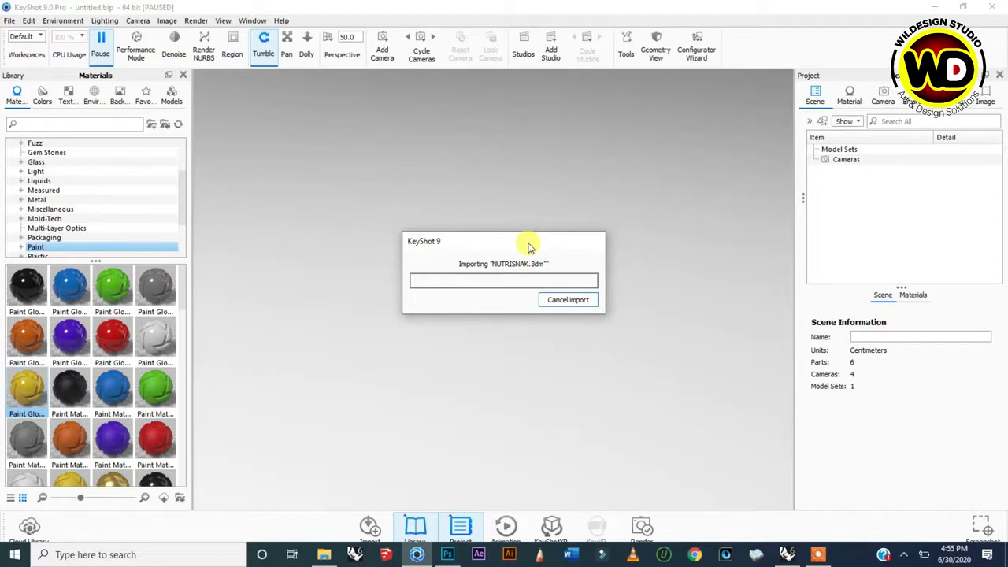
left_click(818, 555)
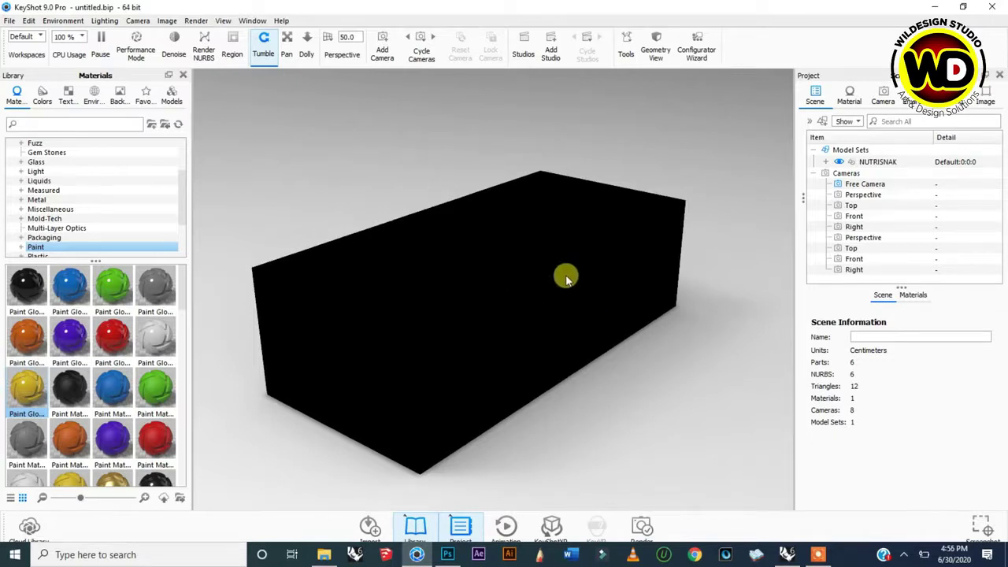
Apply the Paint Gloss Yellow material to the whole imported box
left_click_drag(264, 350, 412, 339)
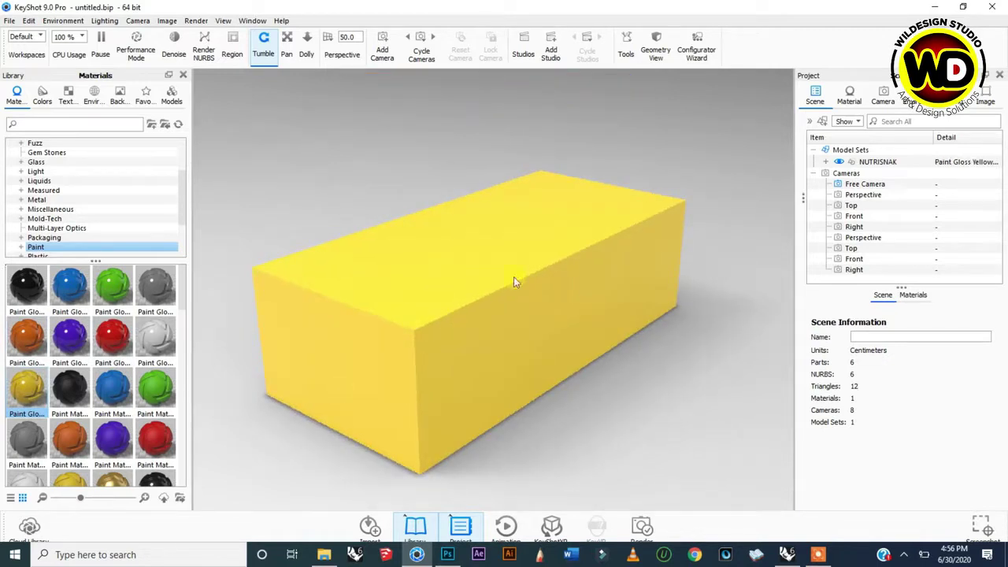
left_click(324, 554)
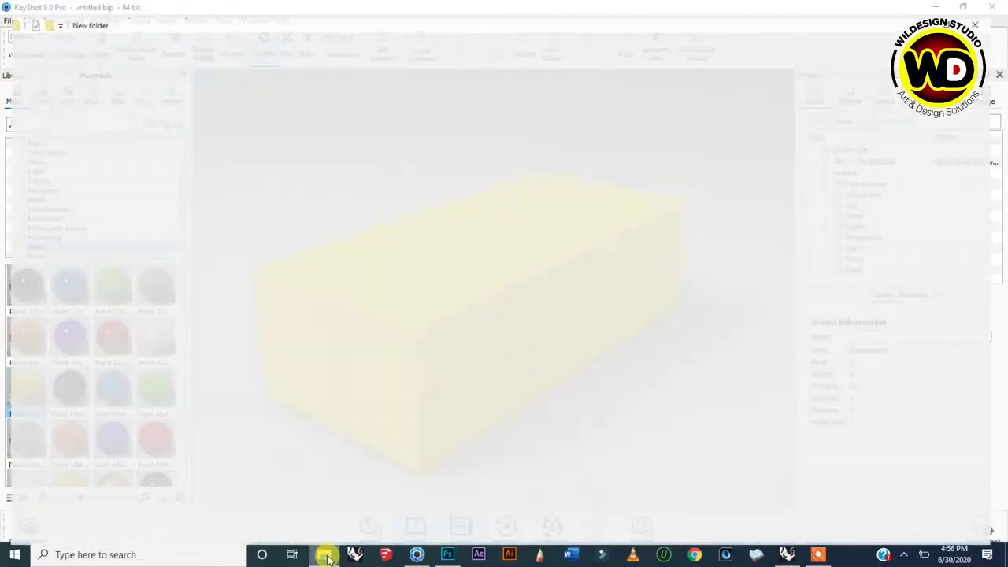
left_click(935, 7)
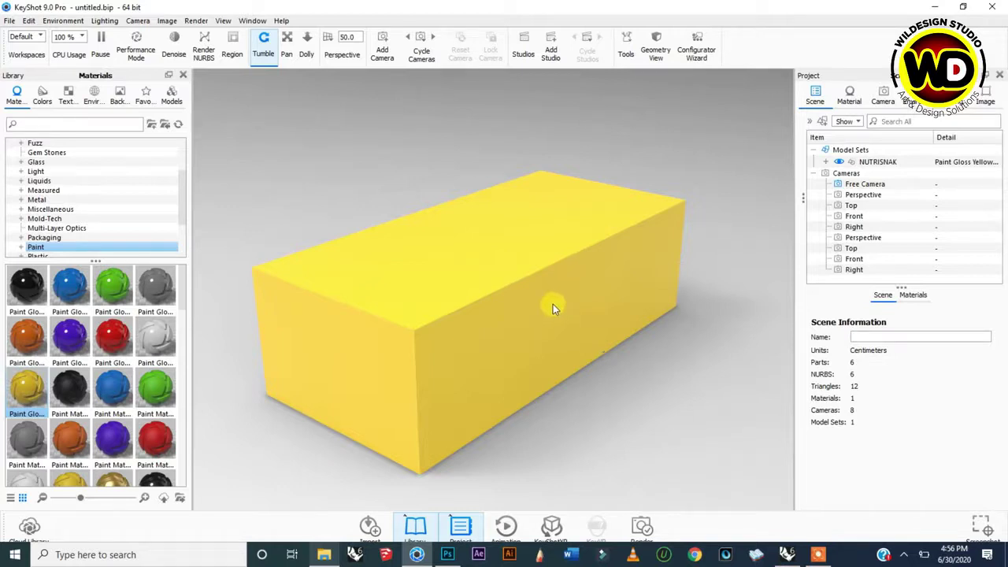
Unlink the material of the box's front long side, top face and near end face one by one
right_click(557, 328)
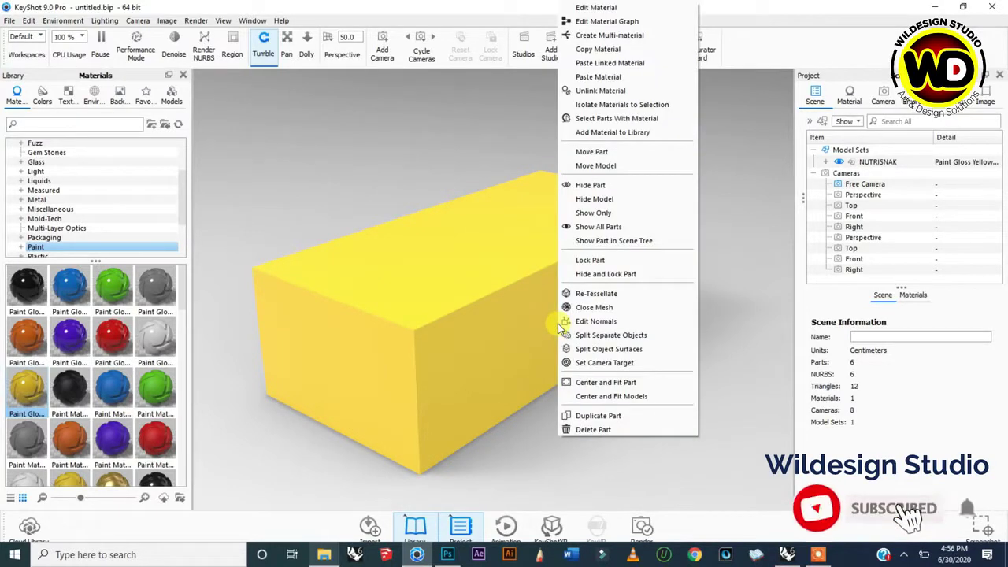
left_click(611, 93)
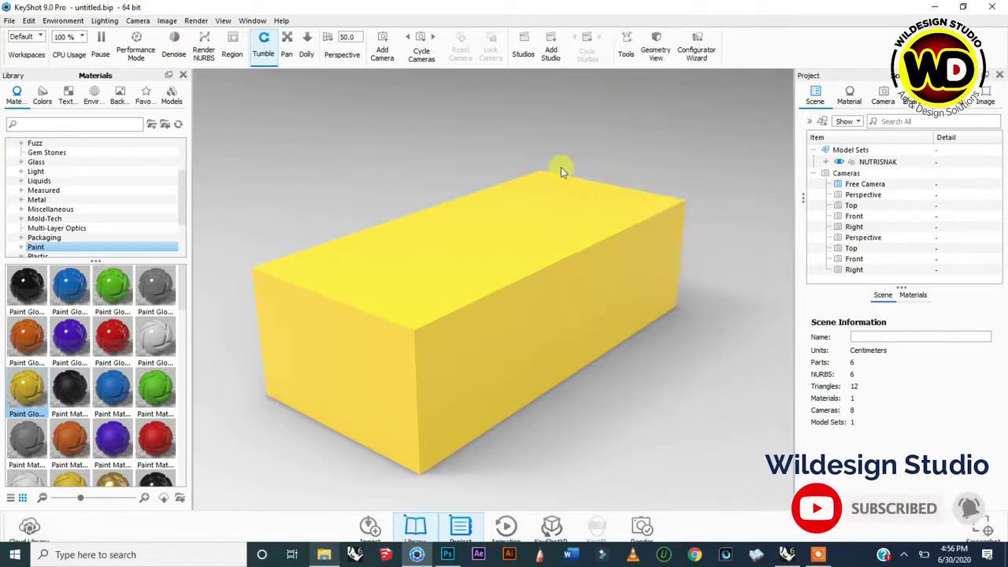
right_click(449, 252)
left_click(489, 91)
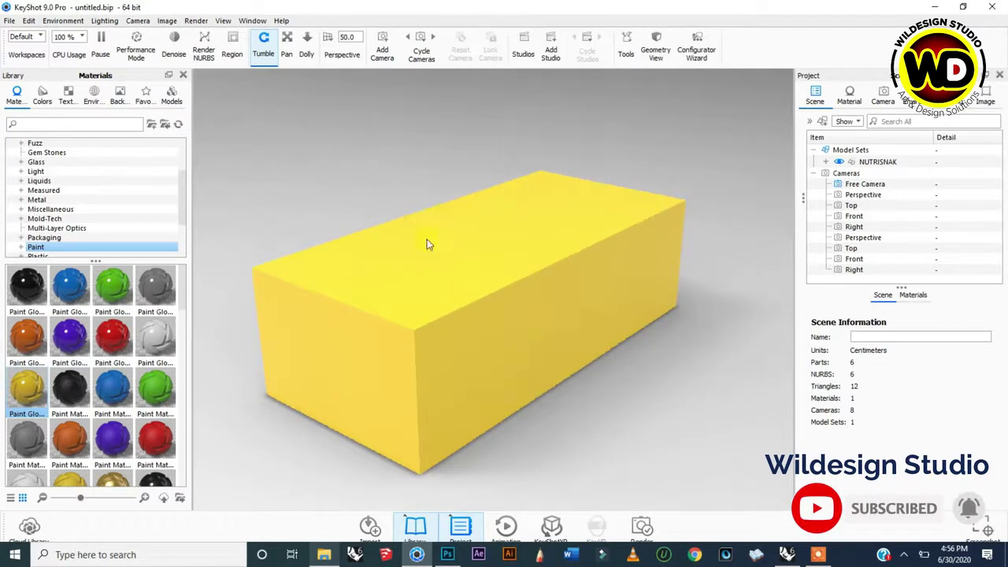
right_click(339, 342)
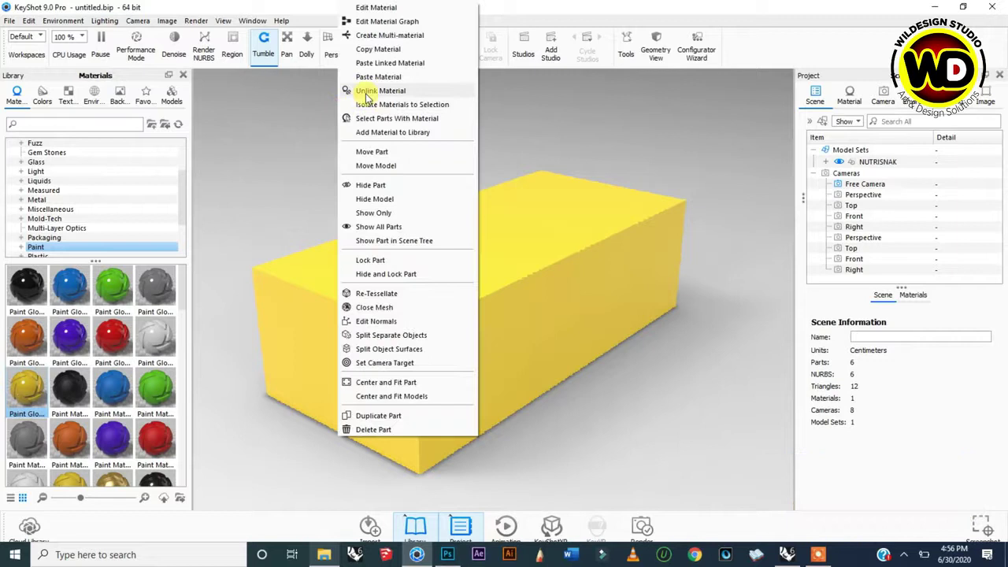
left_click(367, 91)
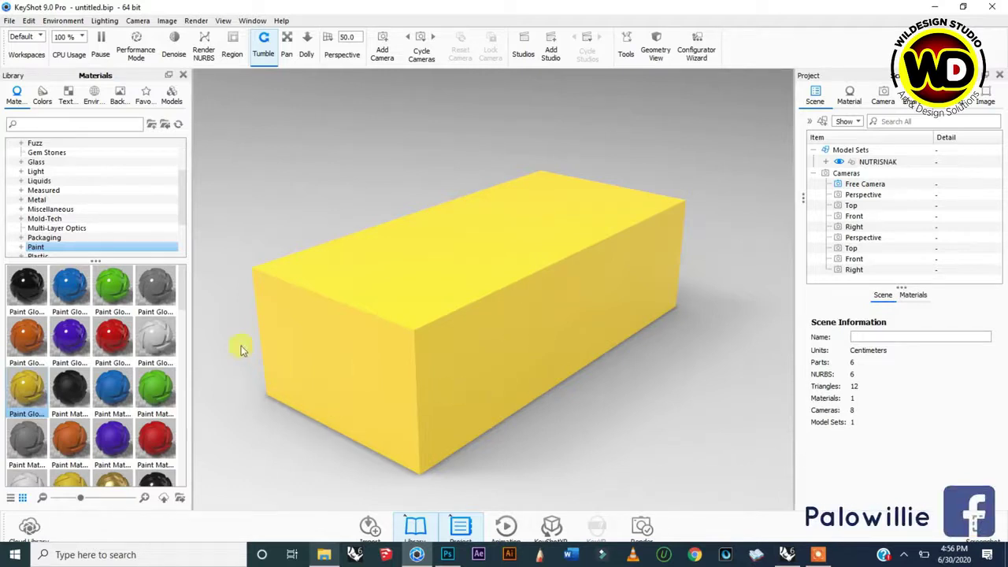
Unlink the material of the box's opposite long side and opposite end face
left_click_drag(276, 353, 420, 364)
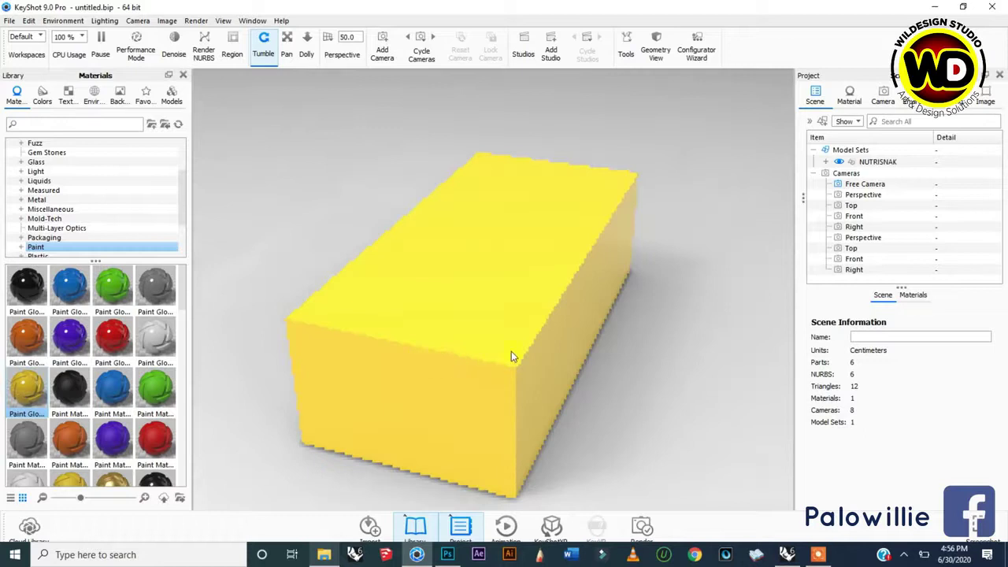
left_click_drag(537, 346, 578, 342)
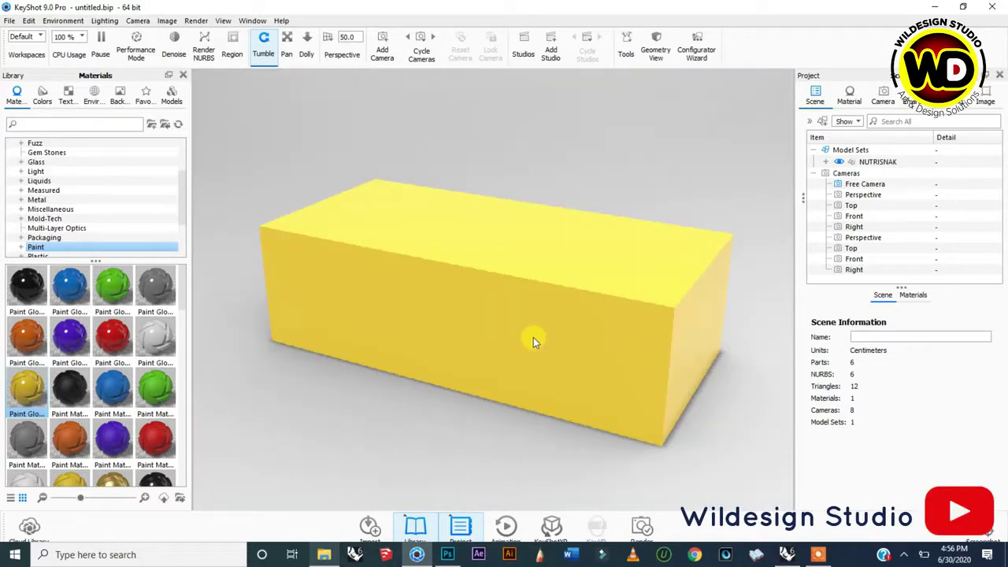
right_click(488, 324)
left_click(542, 92)
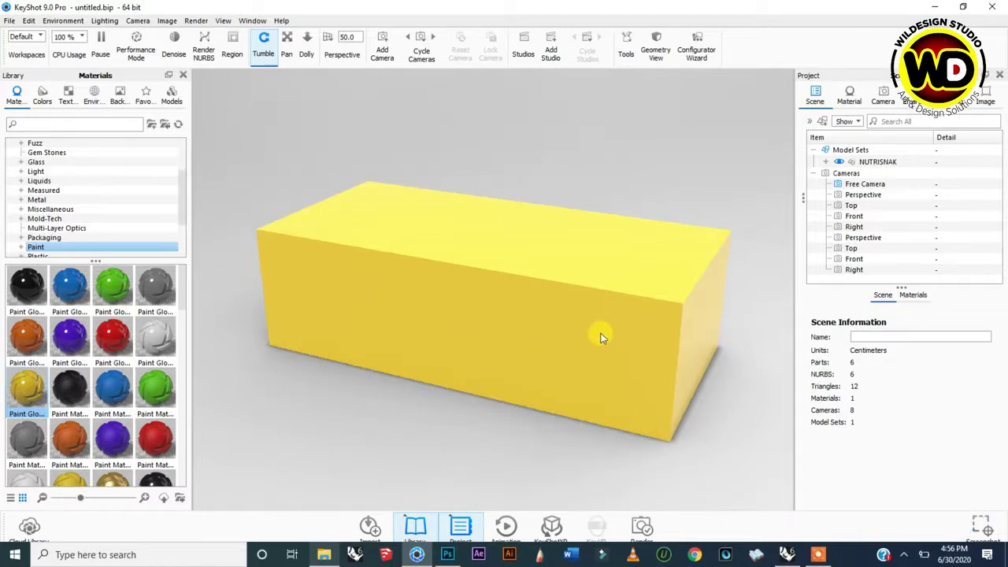
left_click_drag(253, 299, 337, 318)
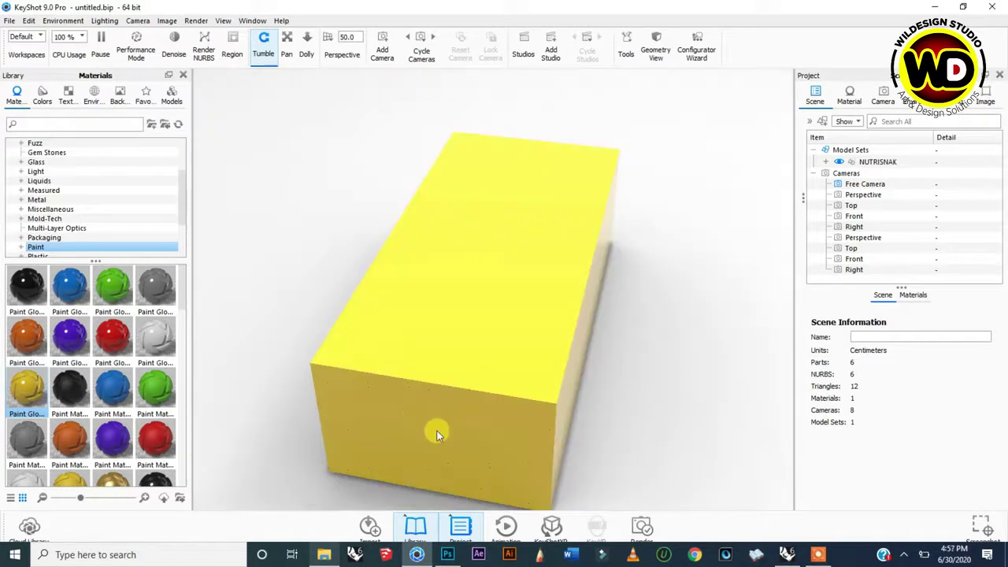
right_click(452, 429)
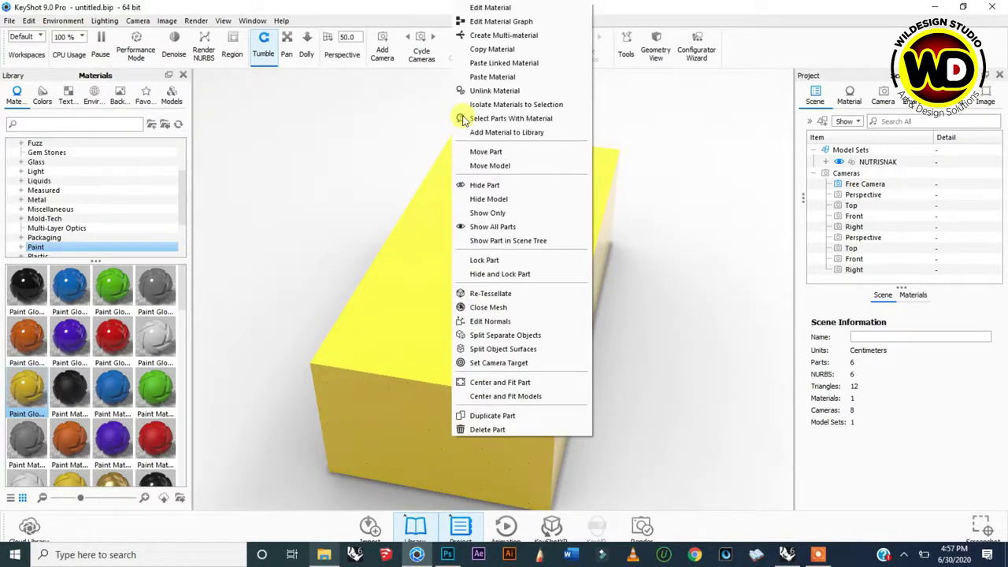
left_click(492, 91)
left_click_drag(627, 407, 277, 348)
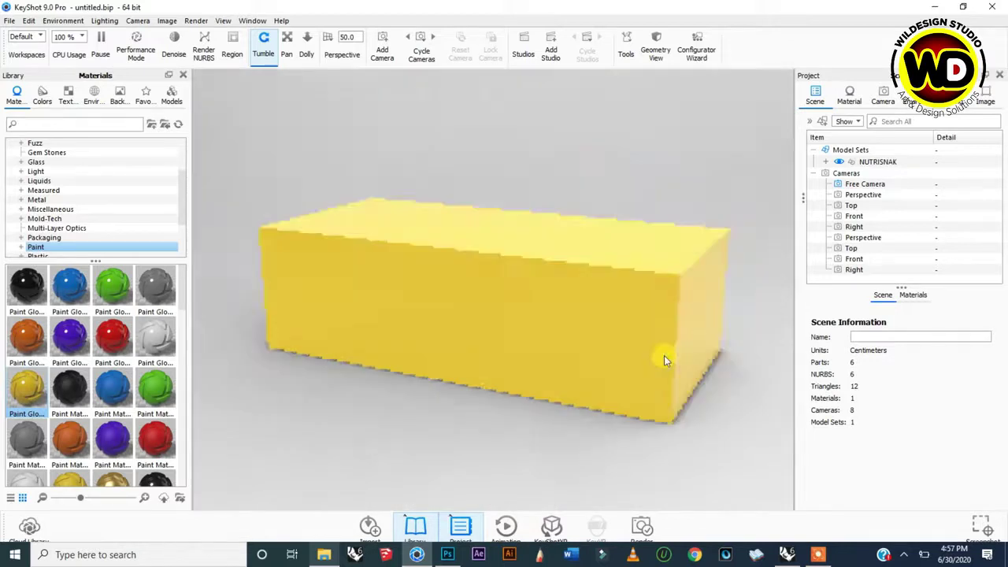
left_click_drag(664, 360, 710, 371)
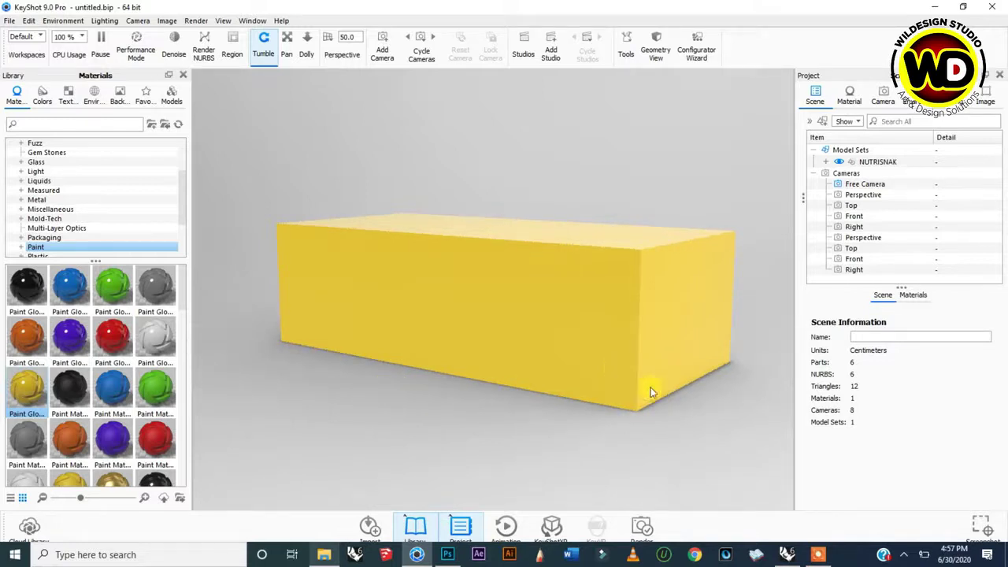
left_click_drag(741, 315, 744, 314)
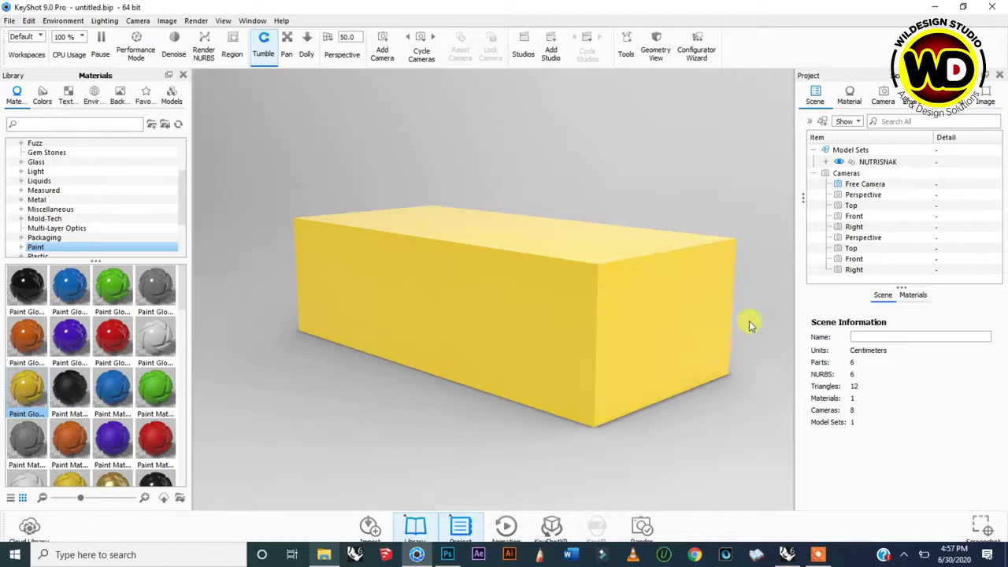
left_click_drag(480, 349, 465, 353)
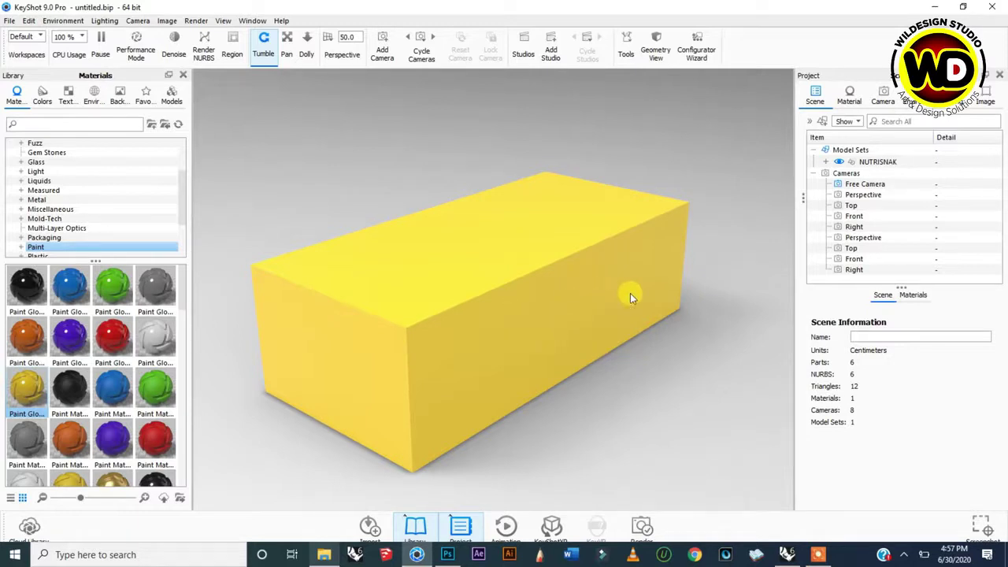
Add SIDE.jpg as a texture label on the box's front long side and accept its position so it covers the face
left_click(562, 316)
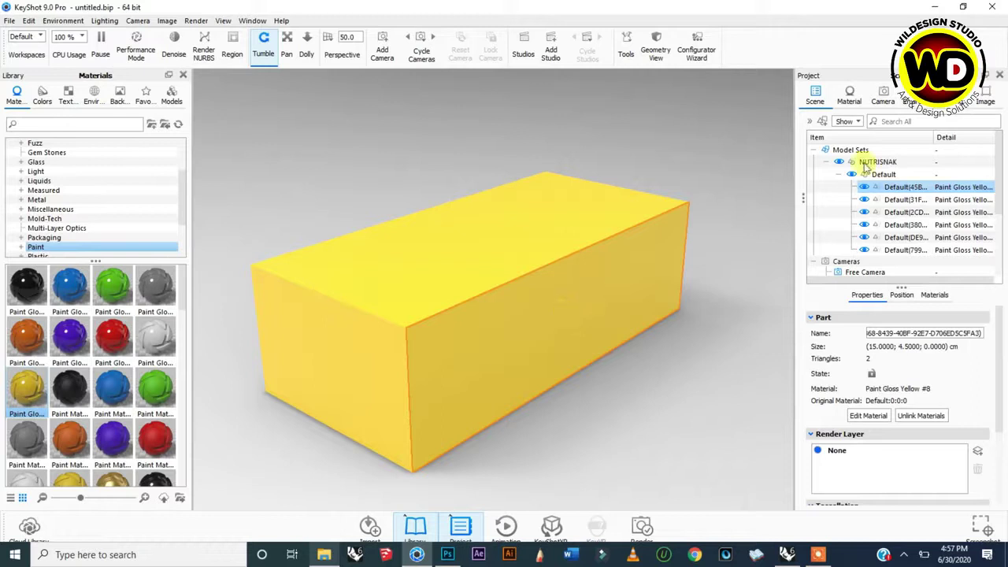
left_click(849, 95)
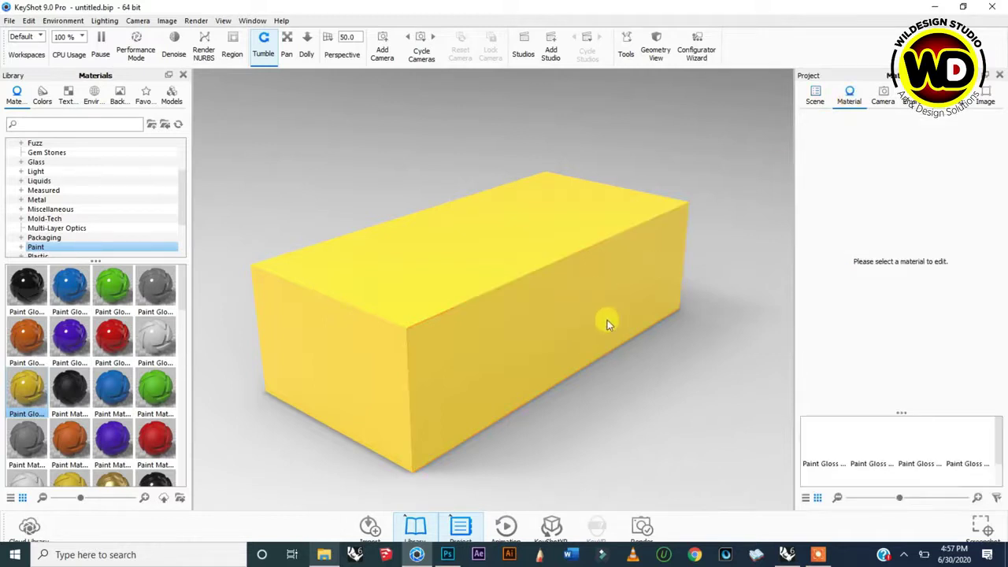
double_click(580, 323)
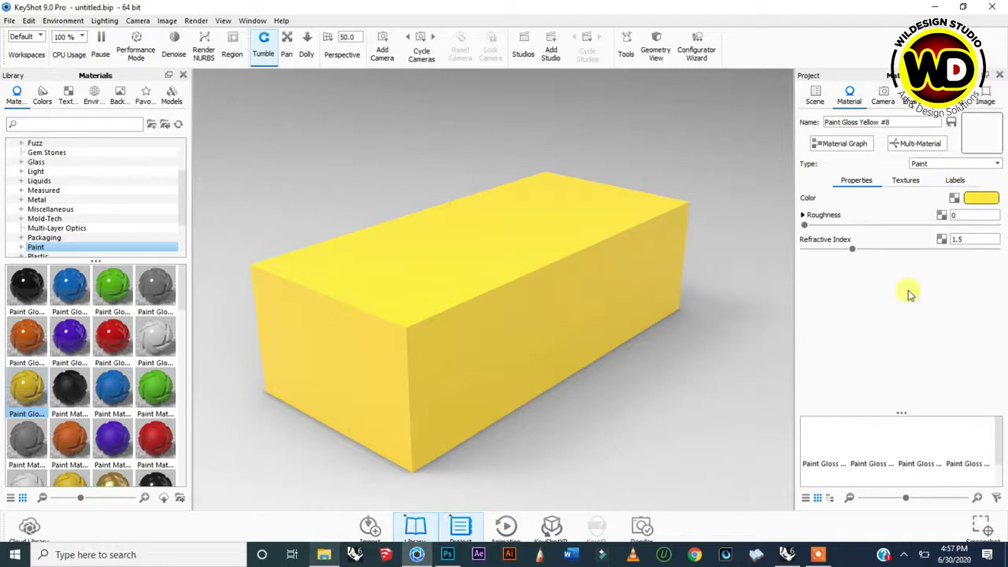
left_click(956, 181)
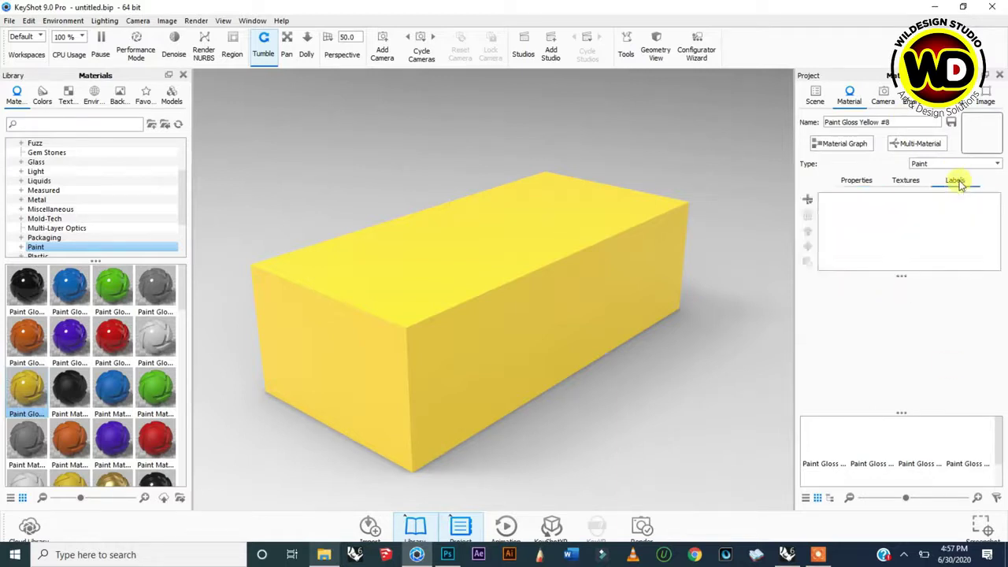
left_click(808, 203)
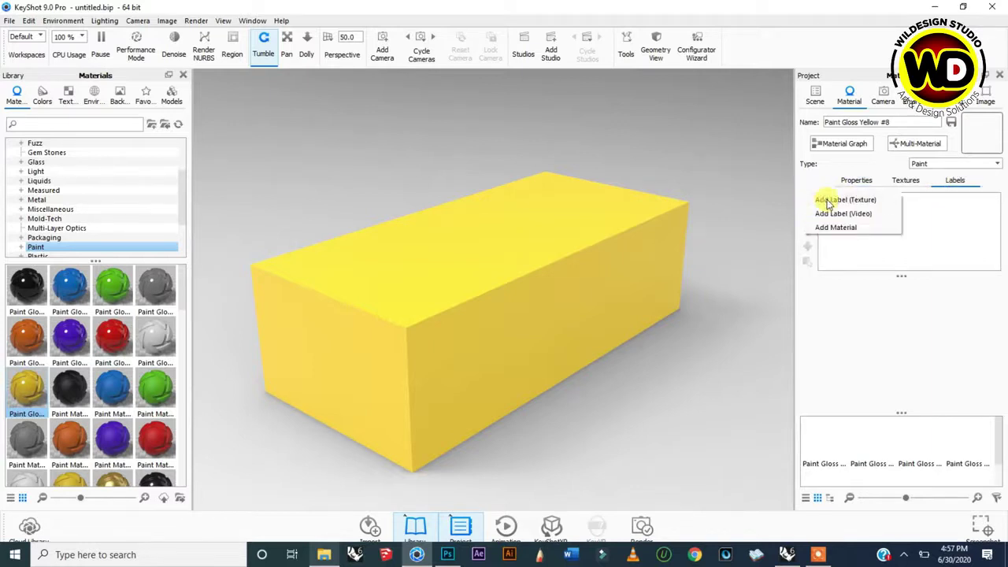
left_click(869, 200)
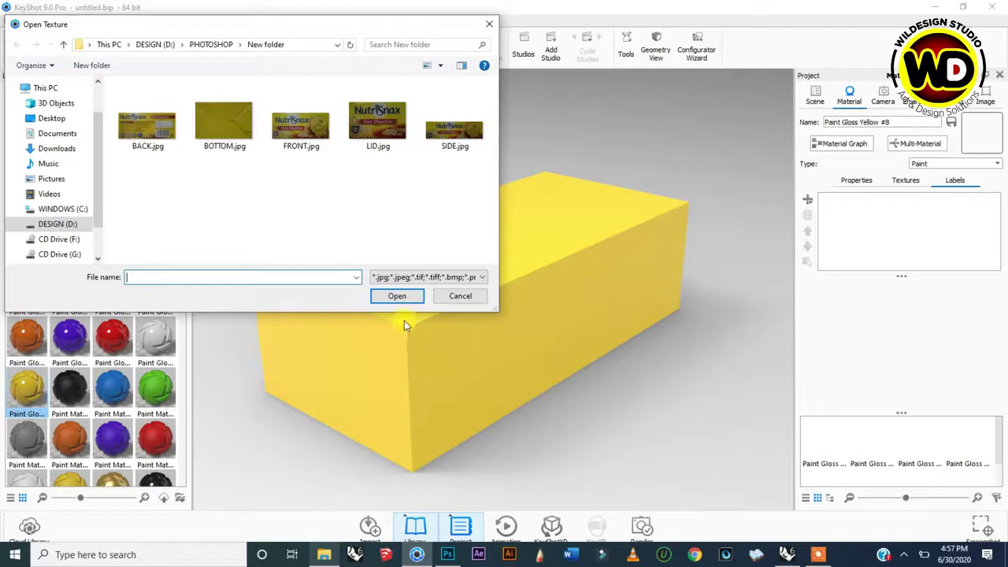
double_click(453, 131)
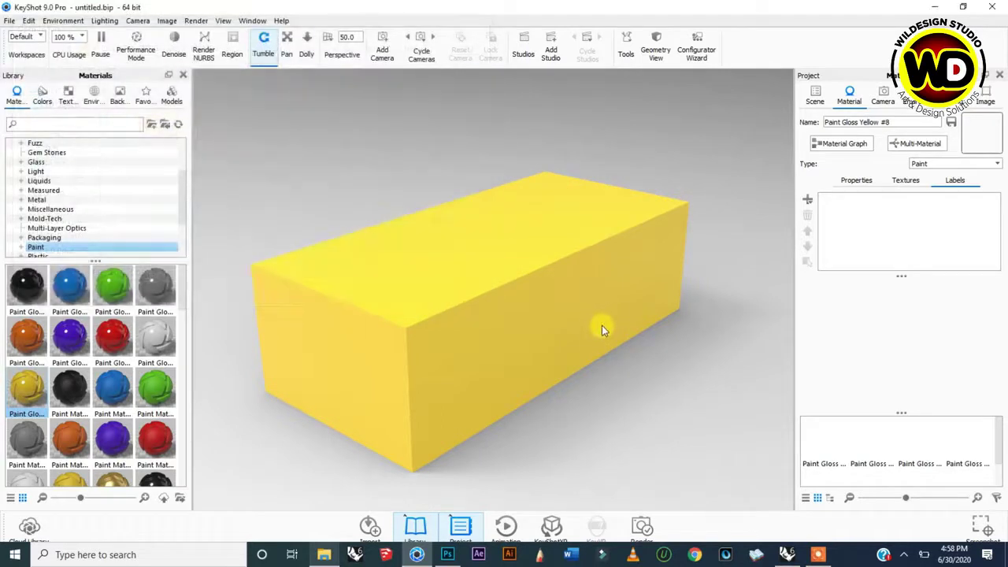
left_click(535, 321)
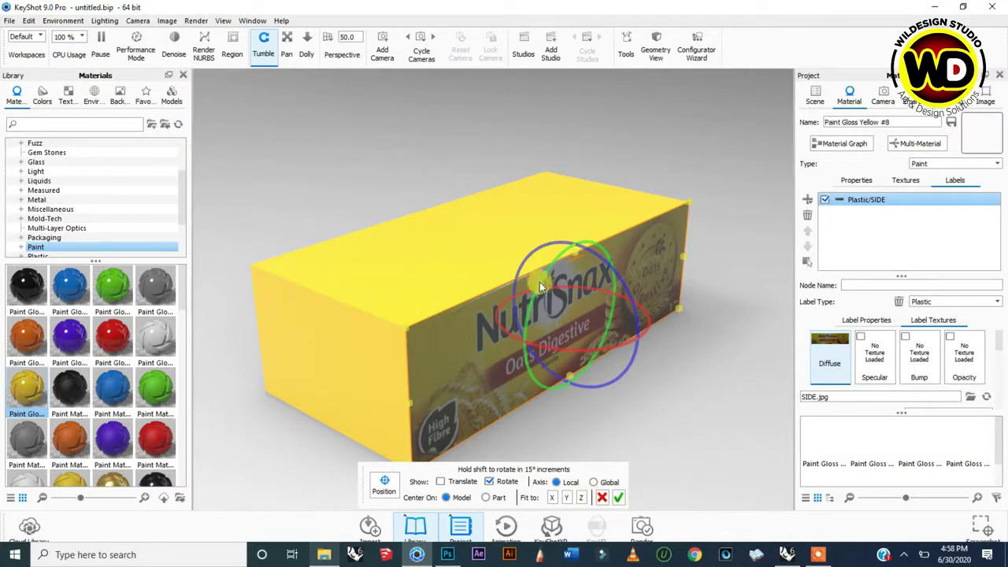
left_click(619, 498)
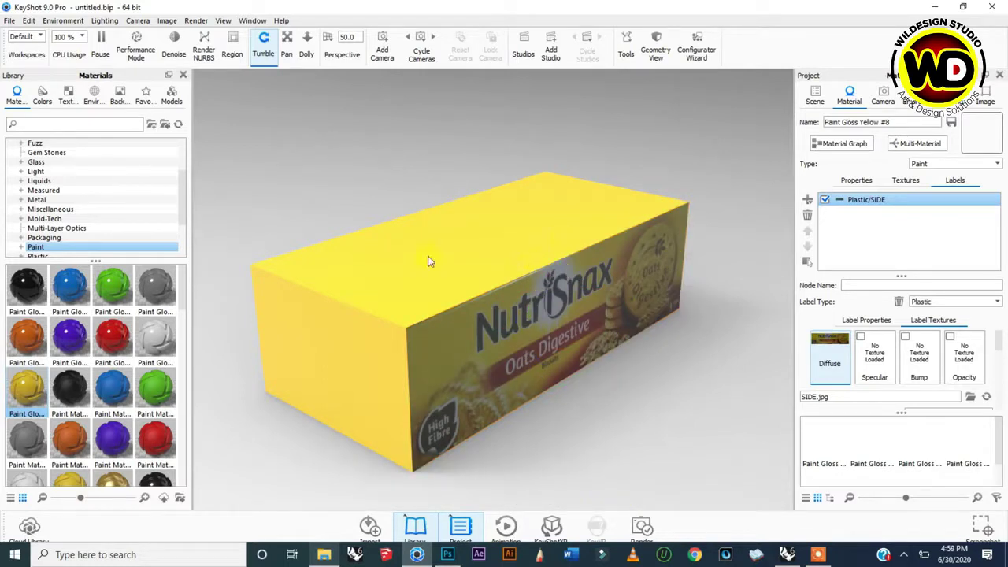
Add FRONT.jpg as a texture label on the material of the box's top face
double_click(463, 244)
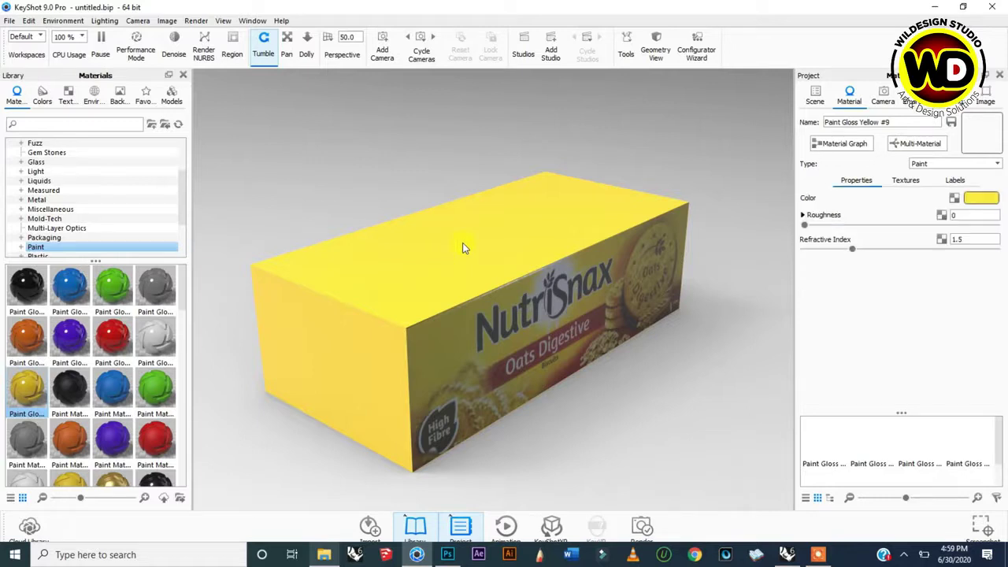
left_click(956, 181)
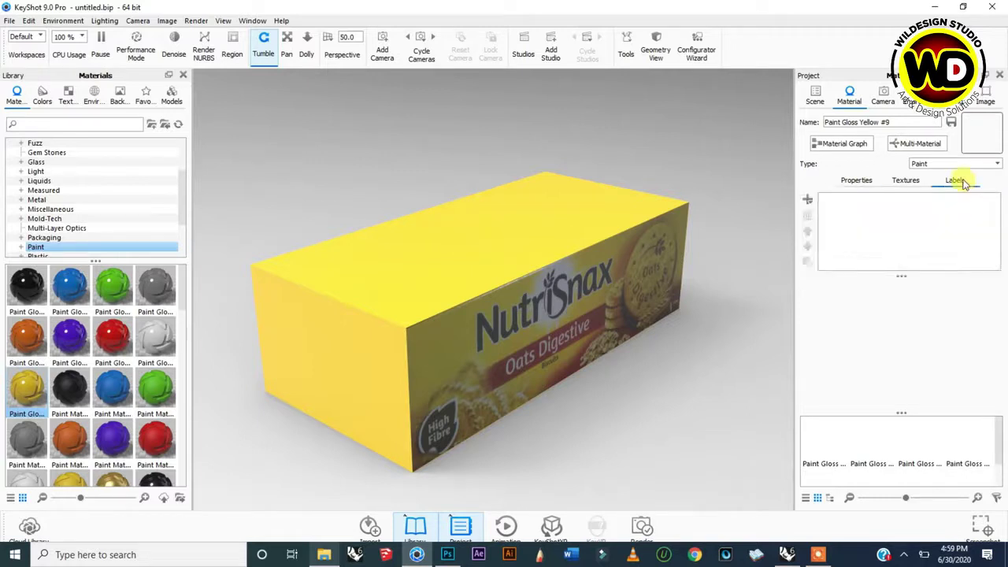
left_click(811, 201)
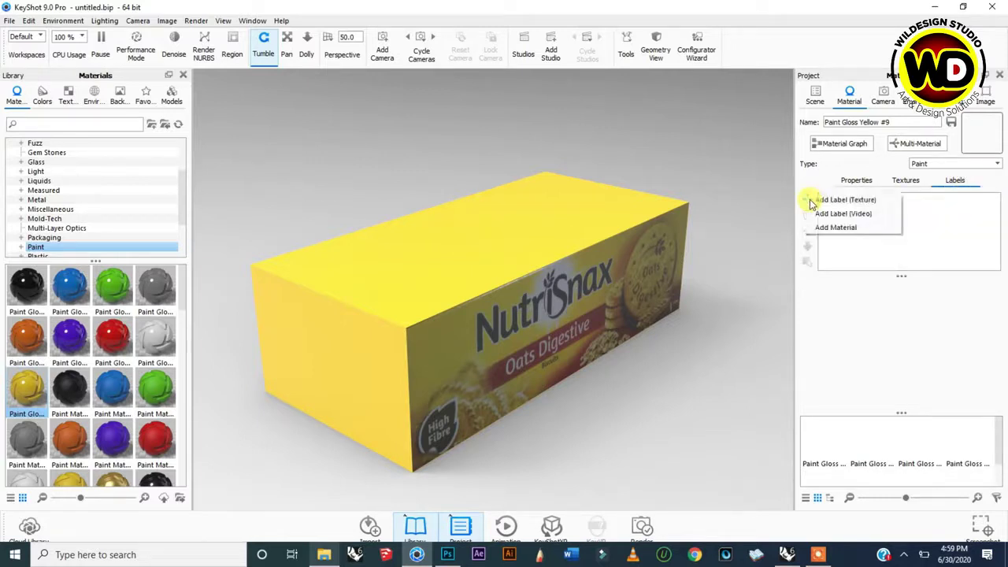
left_click(826, 203)
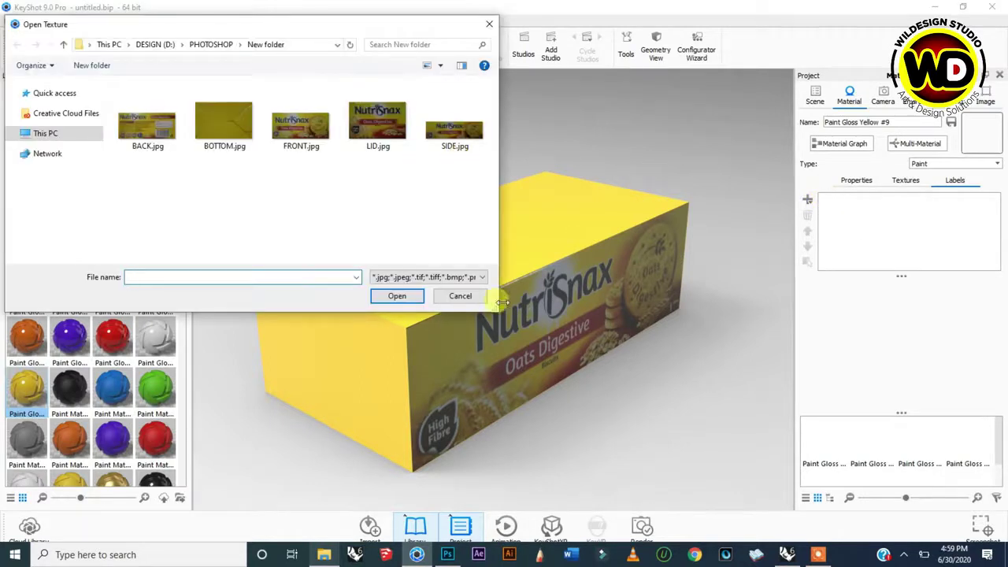
double_click(294, 131)
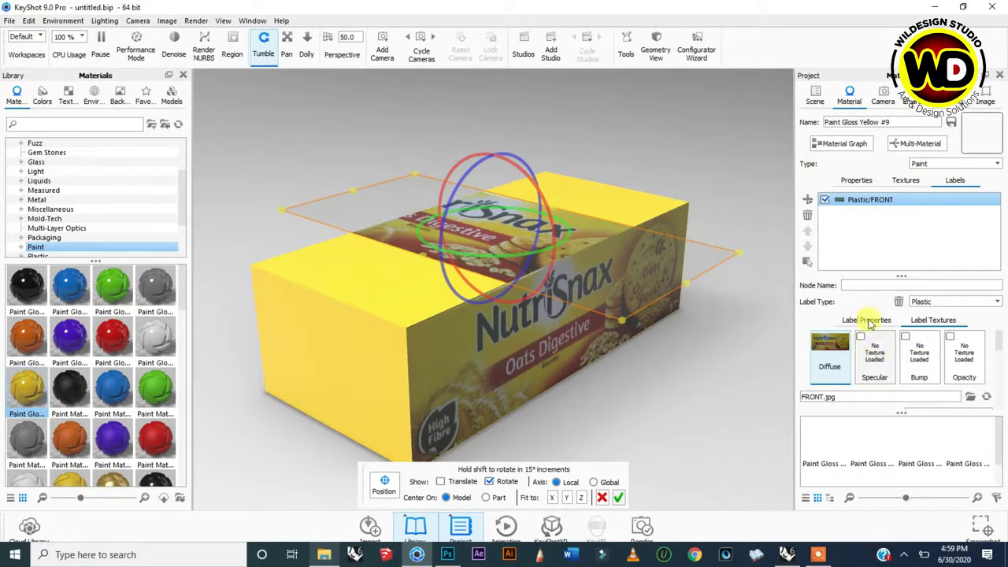
Set the FRONT label's angle to 90° so it fits the top face, and accept its position
scroll(887, 343, "down", 1)
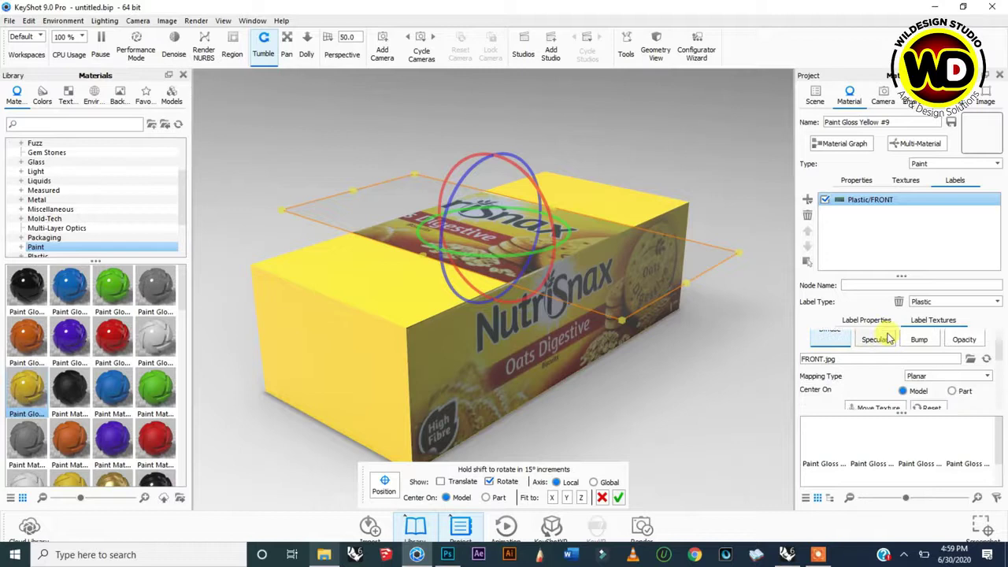
scroll(888, 338, "down", 1)
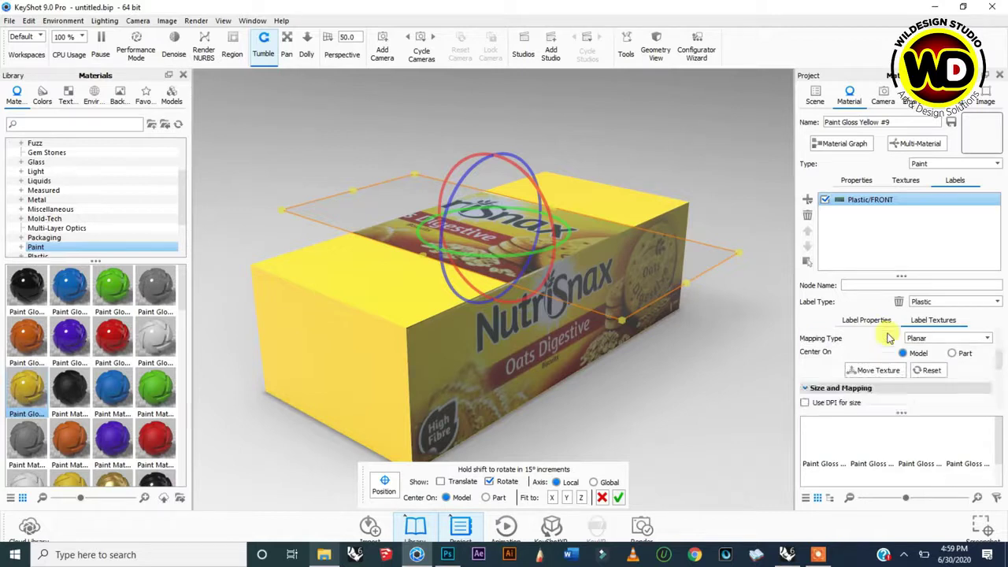
scroll(889, 338, "down", 1)
scroll(889, 343, "down", 2)
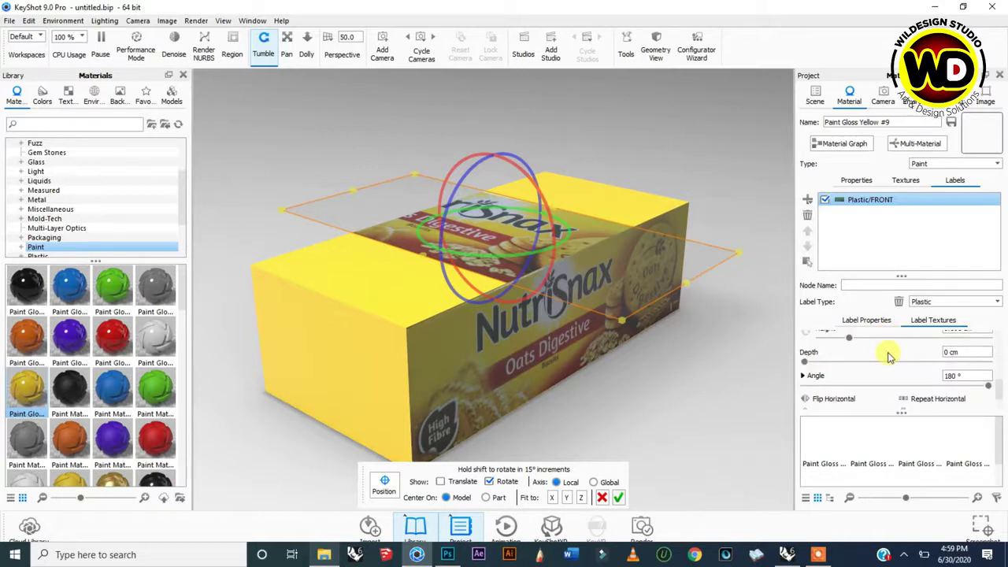
scroll(888, 357, "down", 1)
scroll(842, 358, "up", 1)
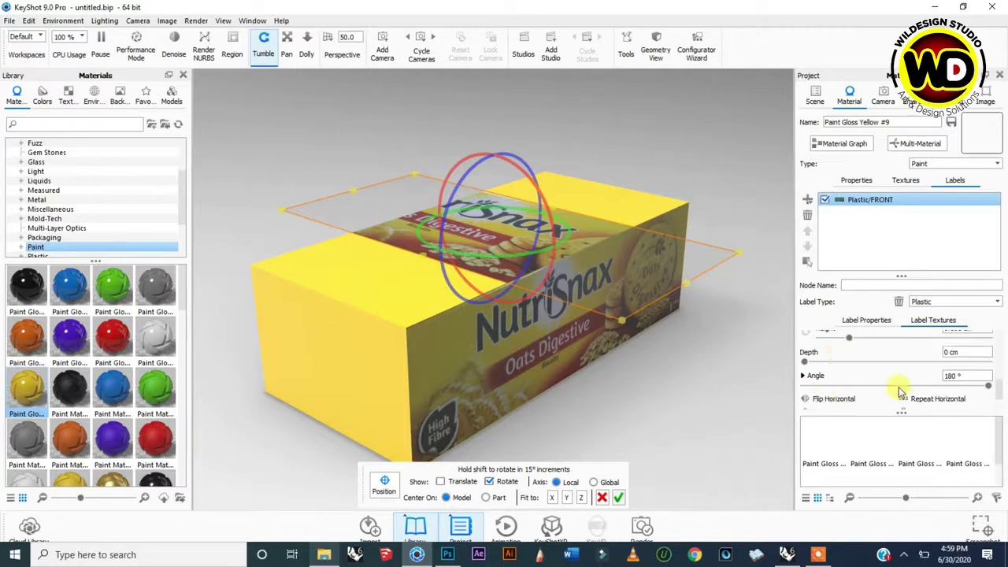
left_click(967, 376)
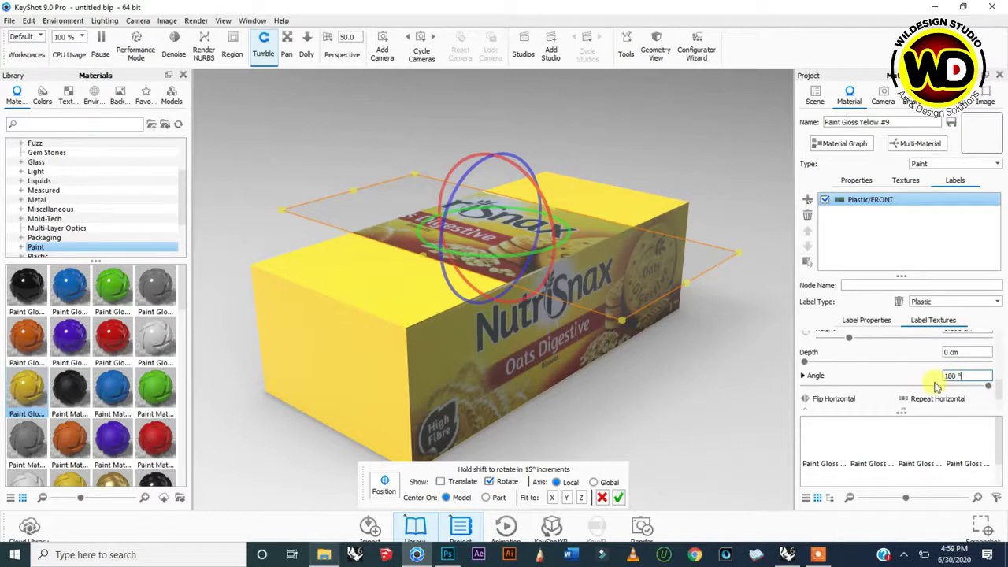
key("ctrl+a")
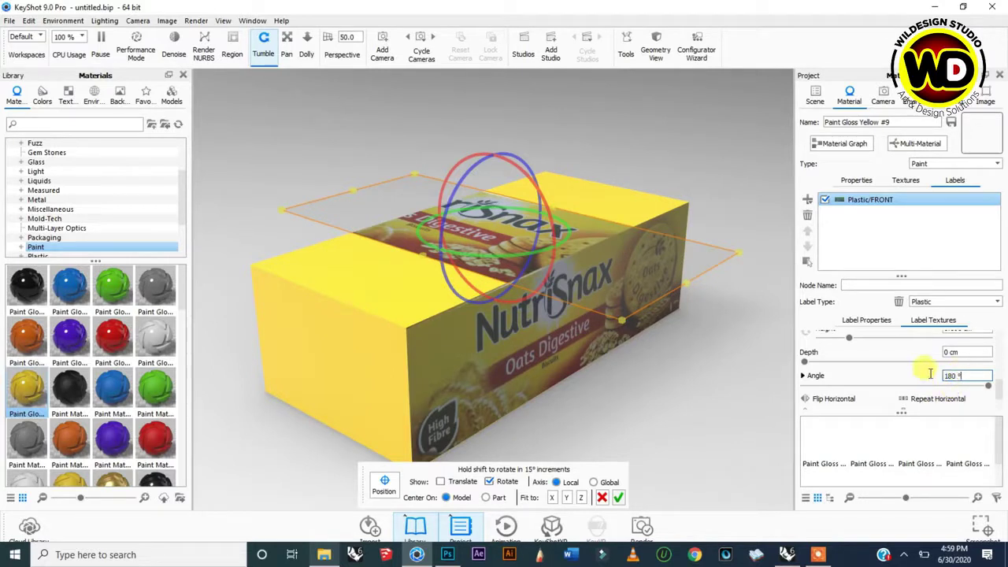
type("90")
key("Return")
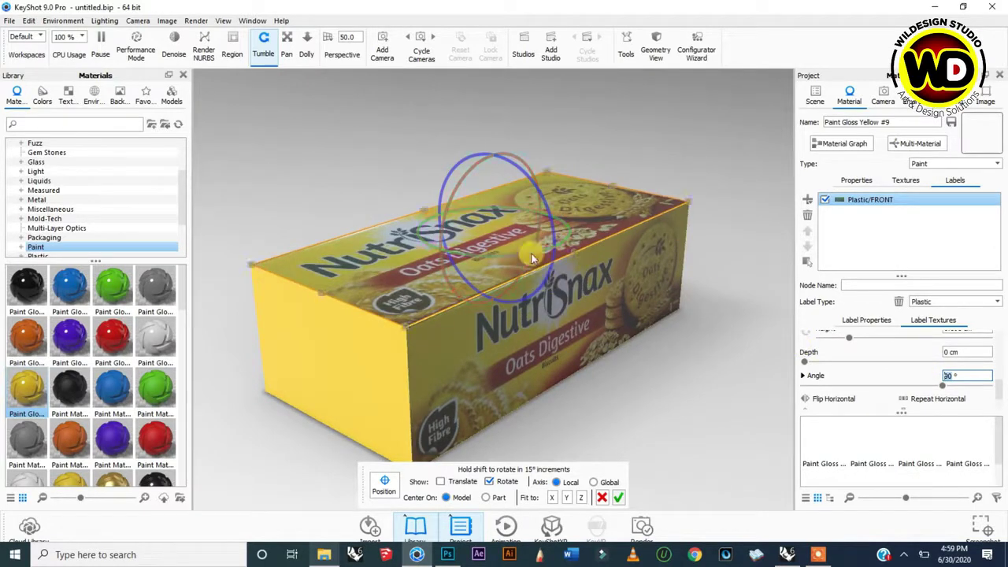
left_click(619, 498)
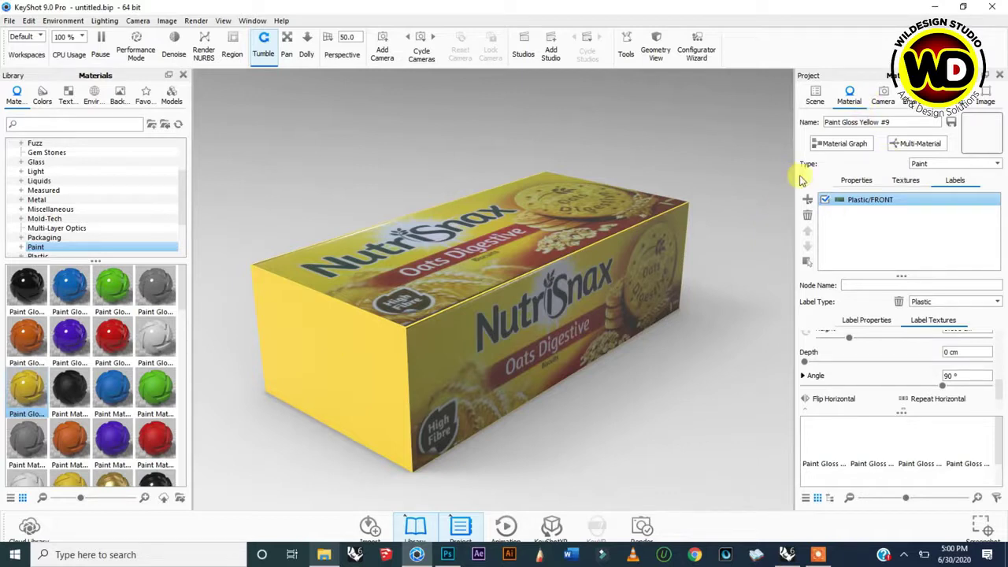
Add LID.jpg as a texture label on the box's near end face
left_click(953, 181)
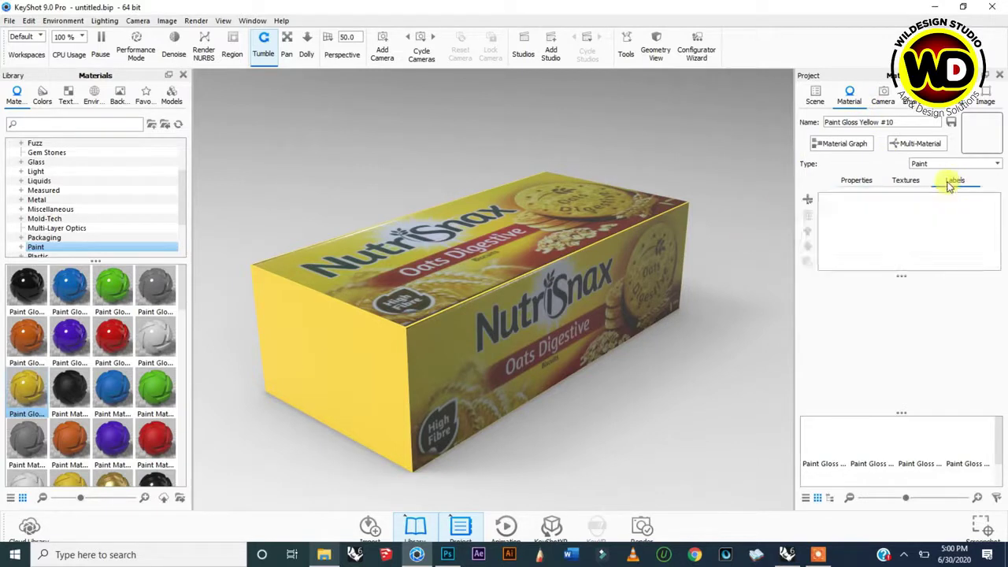
left_click(809, 201)
left_click(837, 198)
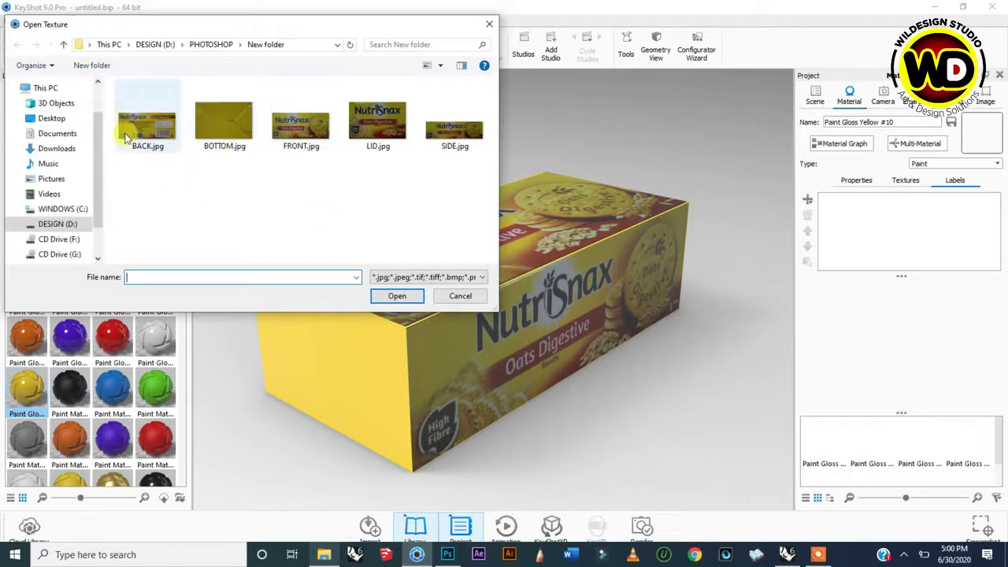
double_click(377, 120)
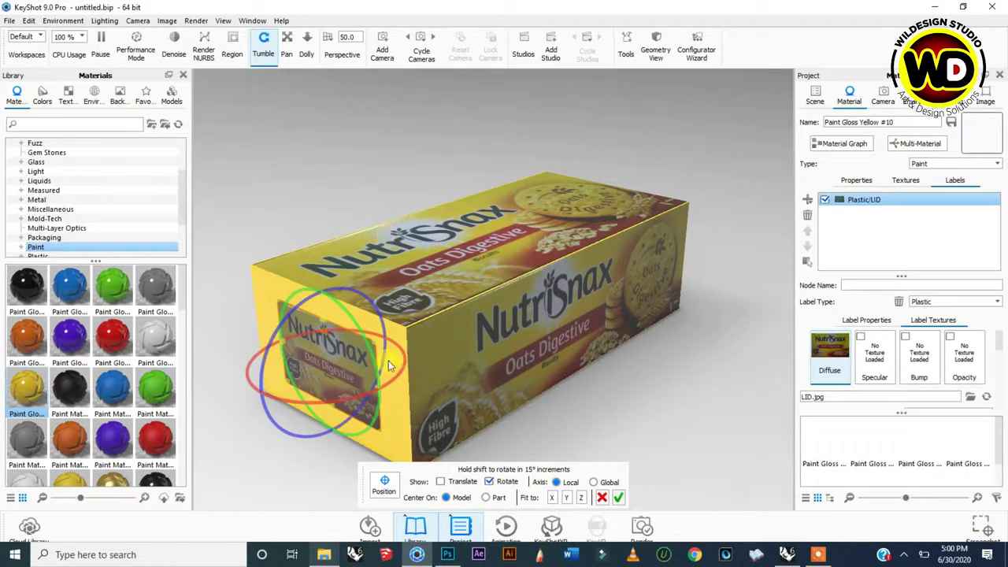
Enlarge the LID label on the near end face so it covers more of the panel
left_click(428, 405)
left_click(348, 353)
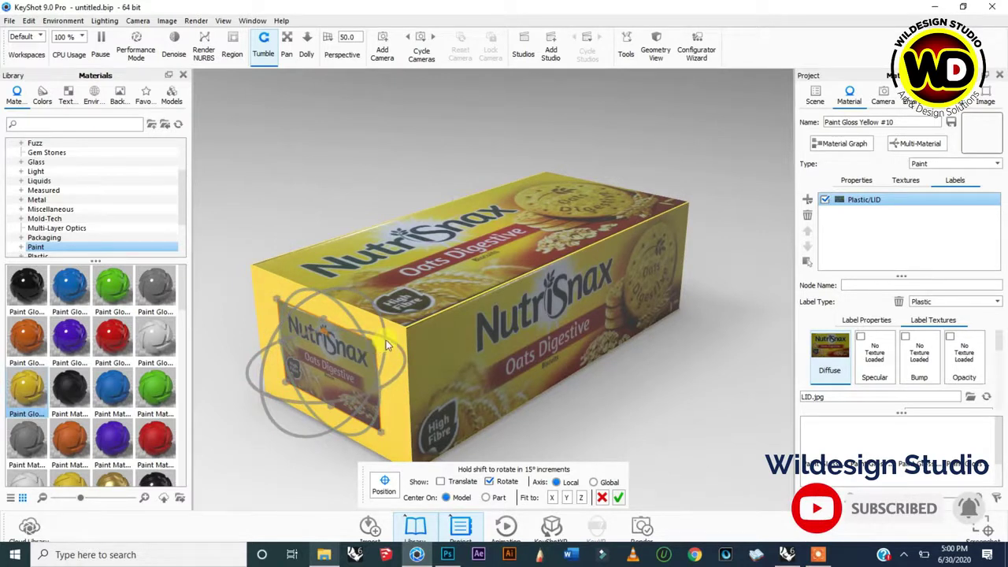
left_click_drag(396, 337, 468, 337)
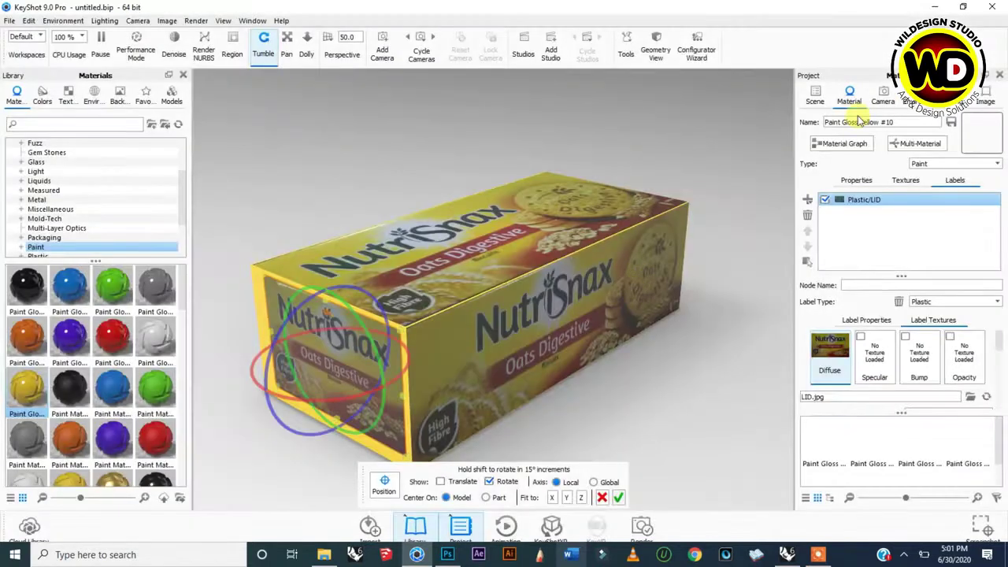
Using the Right camera view, stretch the LID label's opposite corners just past the end face's edges and accept its position
left_click(884, 102)
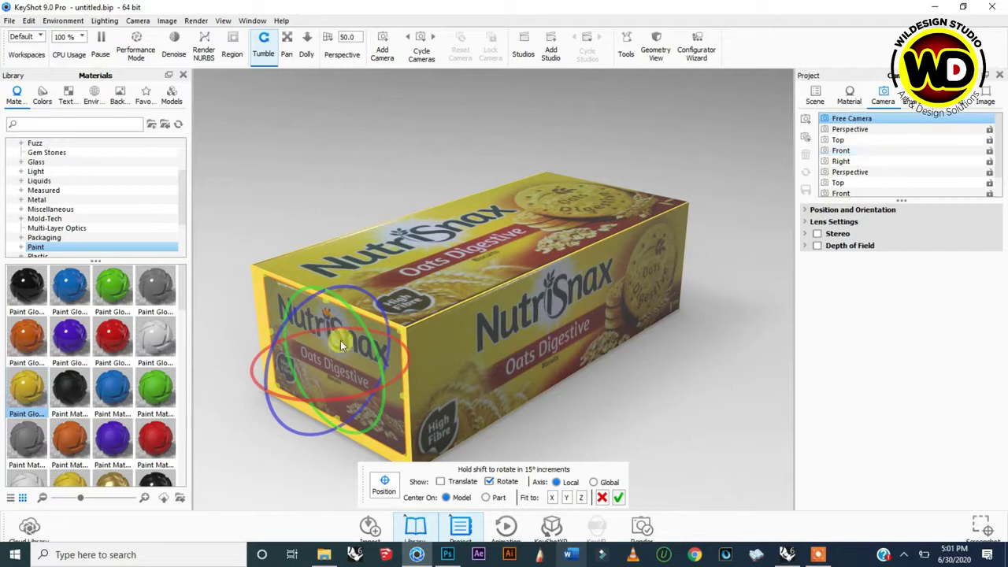
left_click(843, 162)
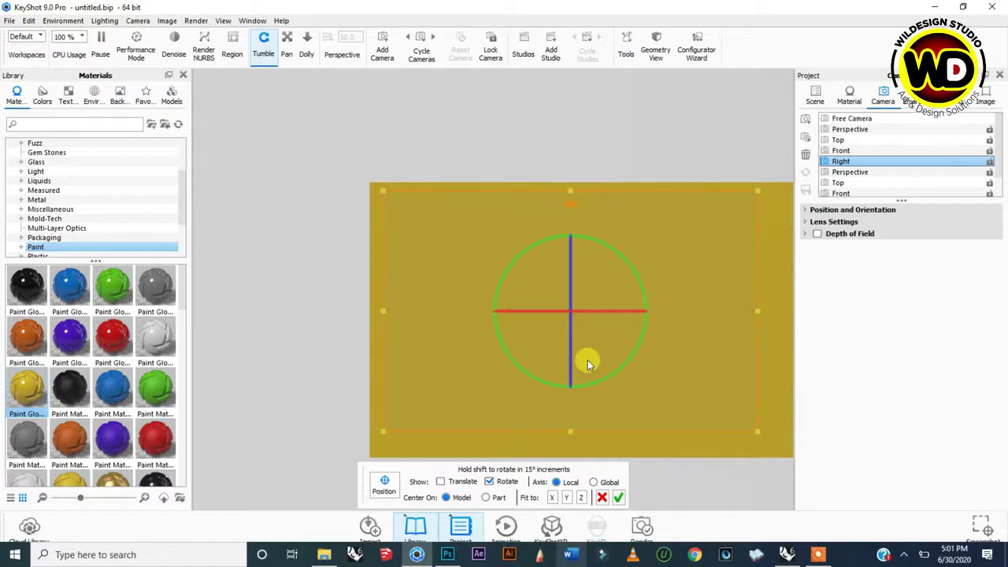
scroll(588, 360, "down", 2)
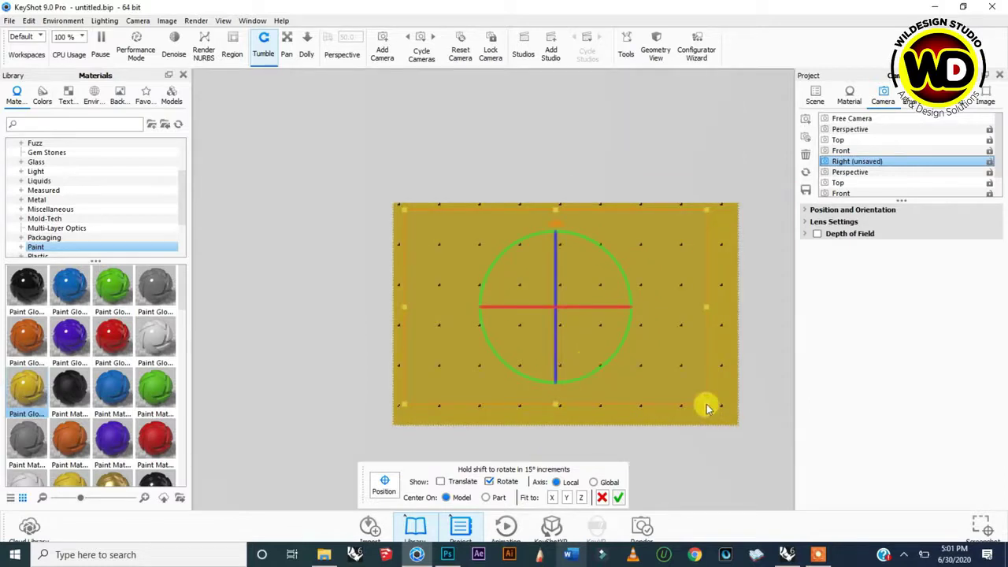
left_click(741, 428)
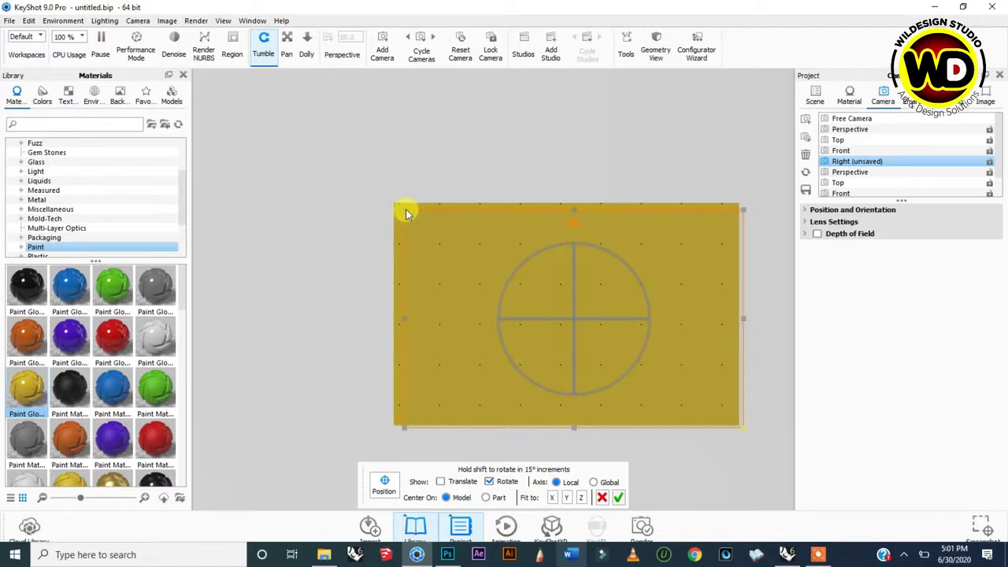
left_click(405, 211)
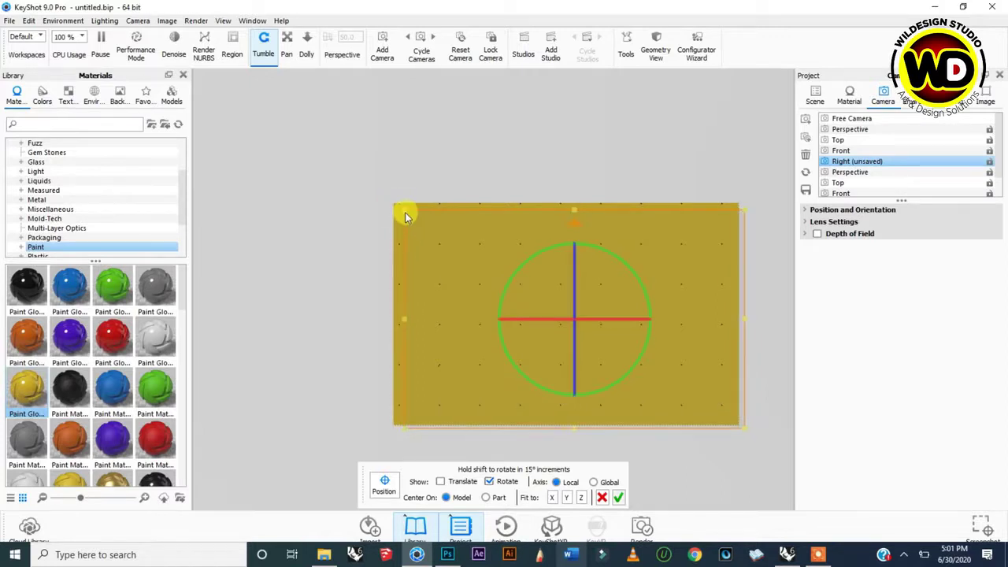
left_click(402, 210)
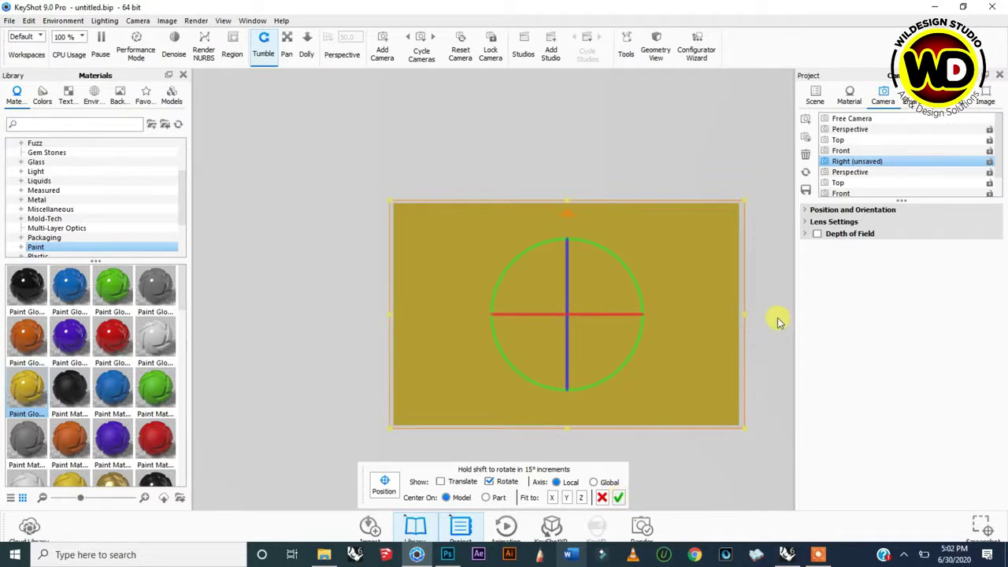
left_click(840, 140)
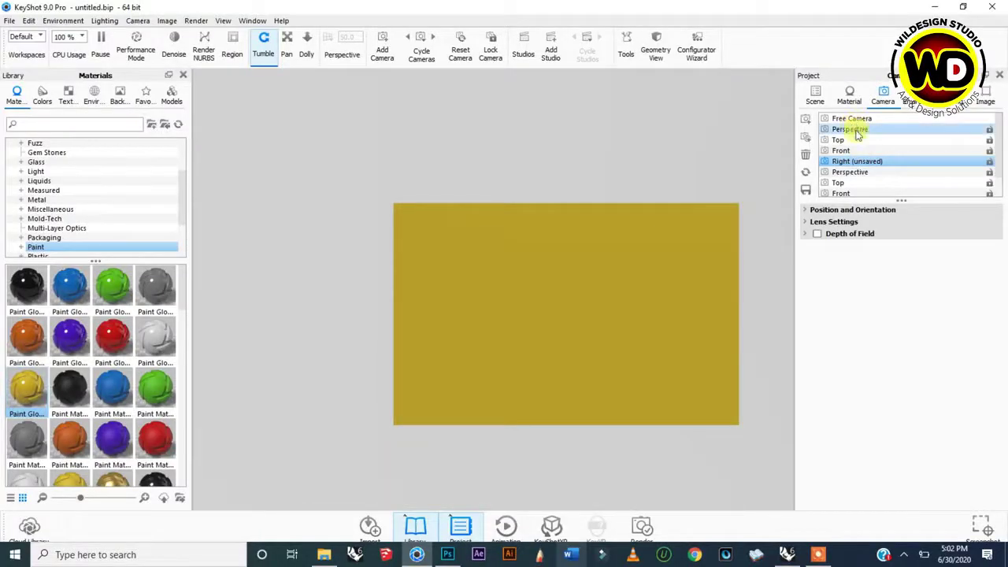
Return to the Perspective camera, add SIDE.jpg as a texture label covering the blank long side face, and accept its position
left_click(855, 130)
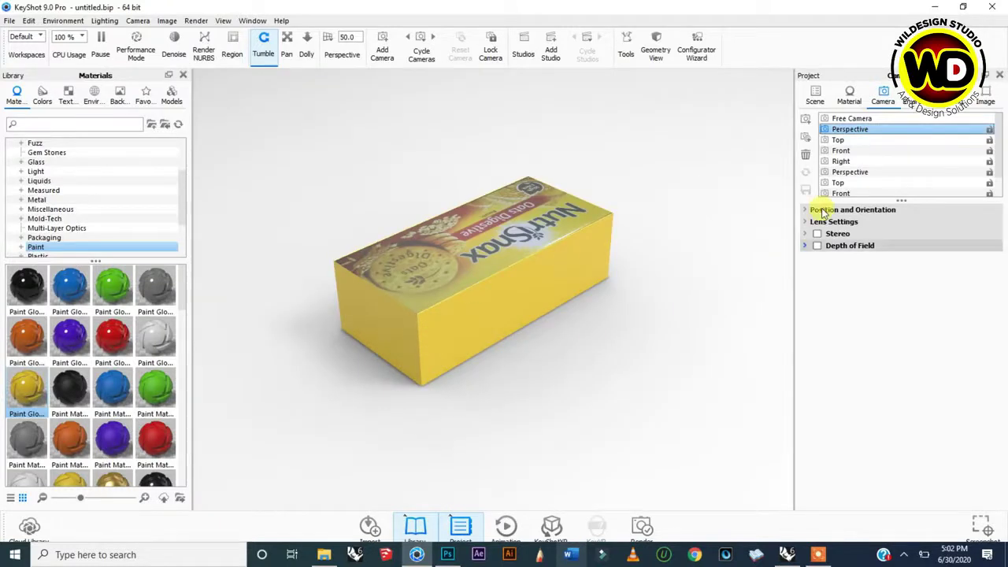
left_click_drag(564, 346, 599, 359)
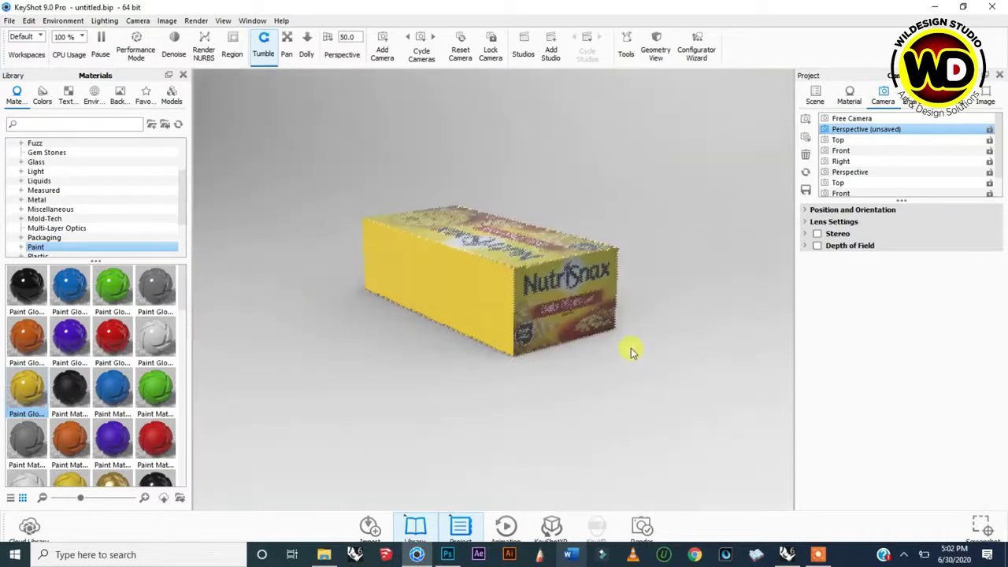
left_click_drag(367, 376, 311, 346)
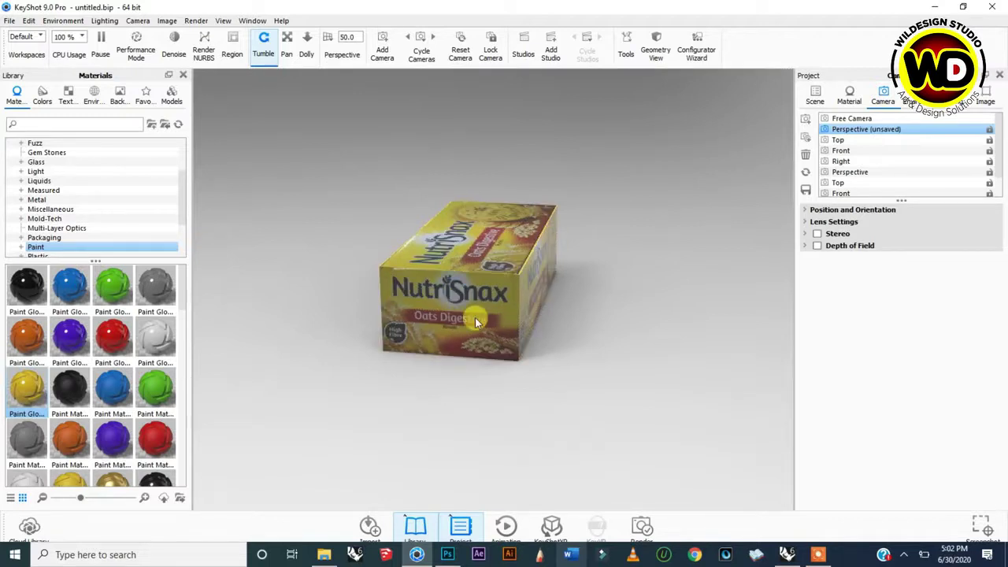
left_click_drag(475, 317, 417, 293)
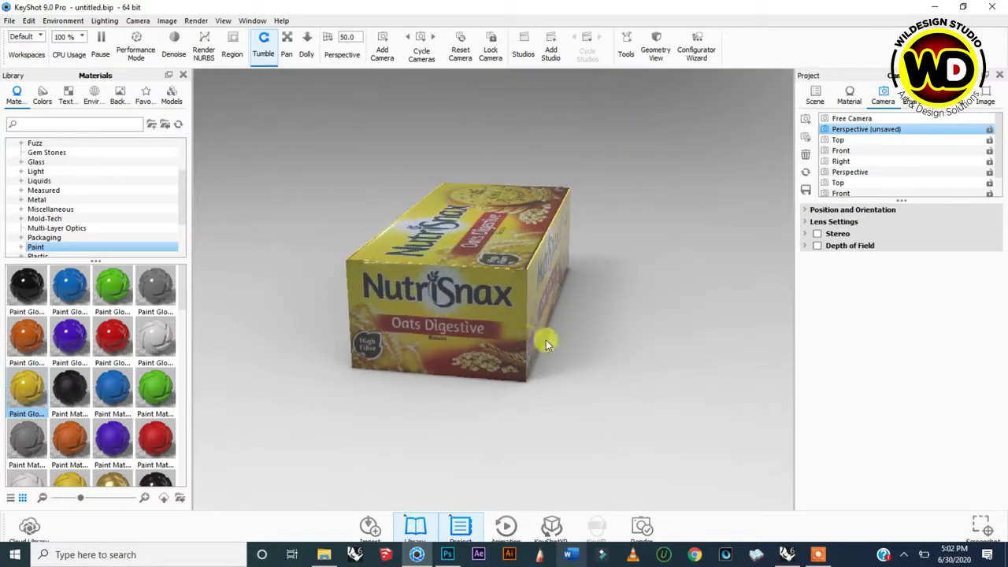
left_click_drag(605, 344, 703, 345)
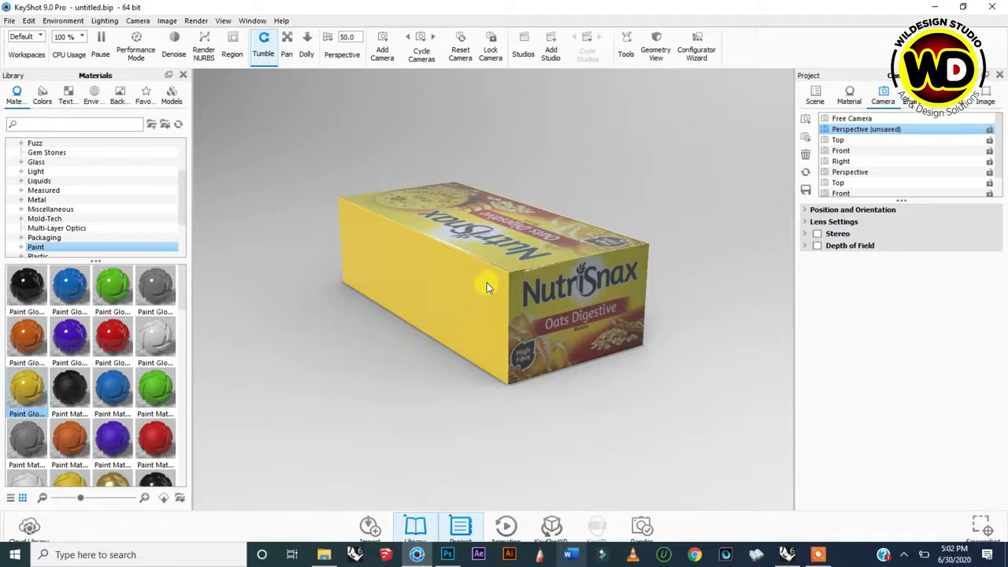
scroll(486, 287, "up", 1)
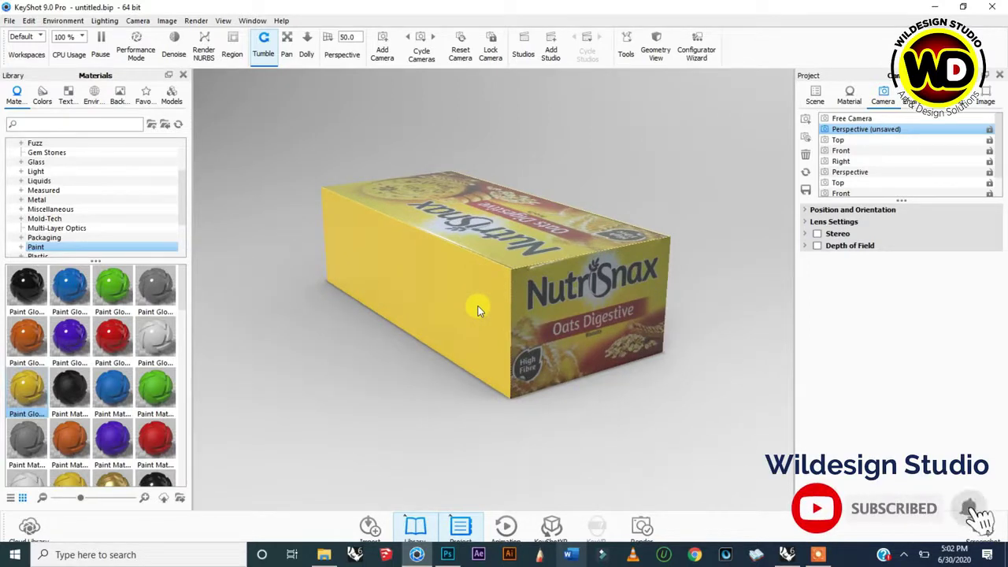
scroll(485, 356, "up", 2)
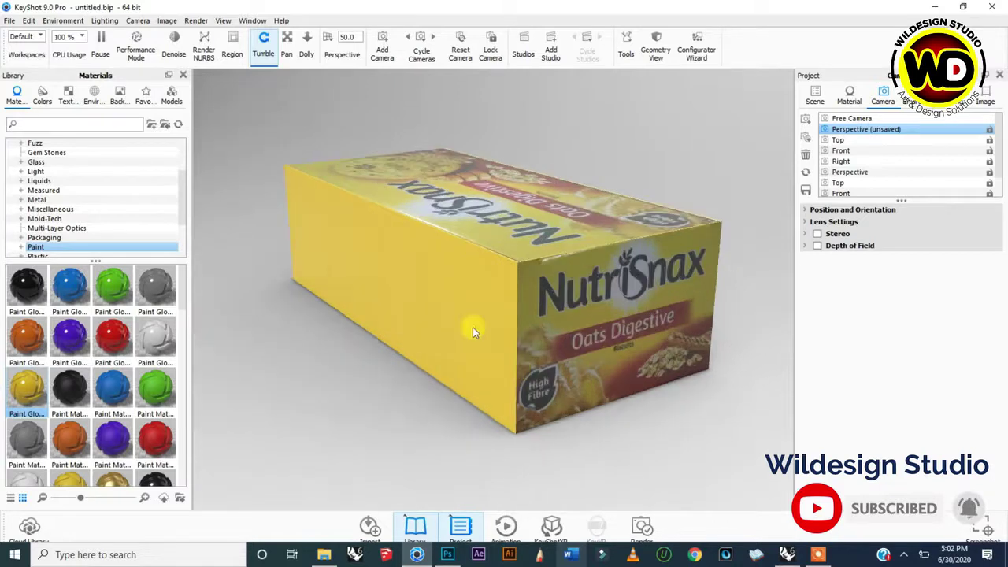
scroll(422, 271, "up", 1)
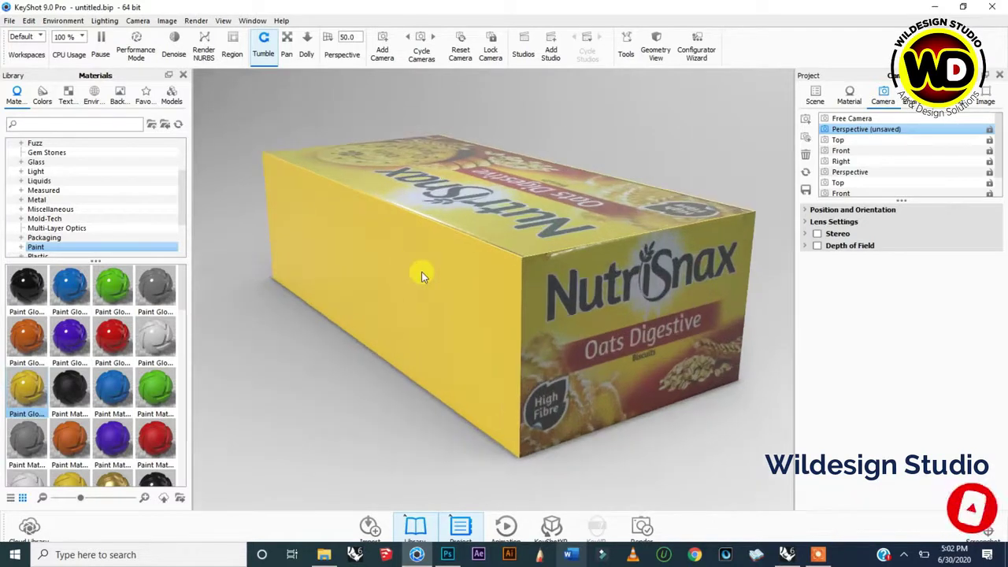
double_click(421, 272)
left_click(951, 183)
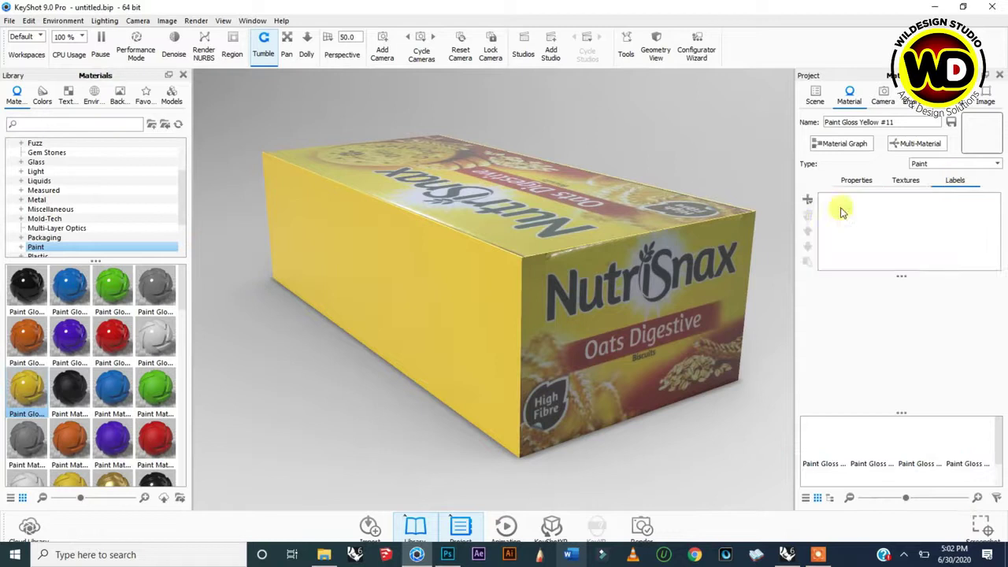
left_click(807, 202)
left_click(832, 198)
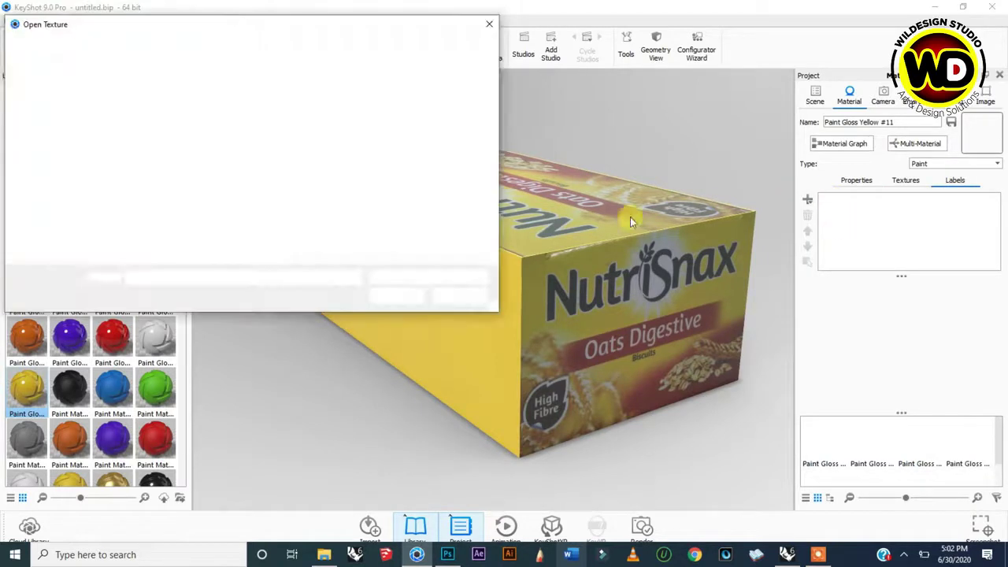
double_click(442, 140)
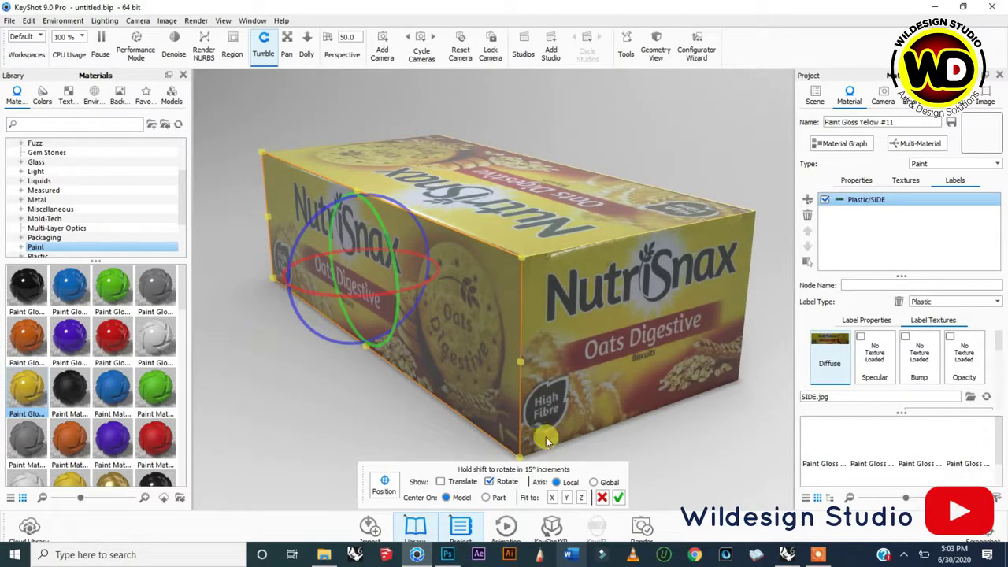
left_click(618, 497)
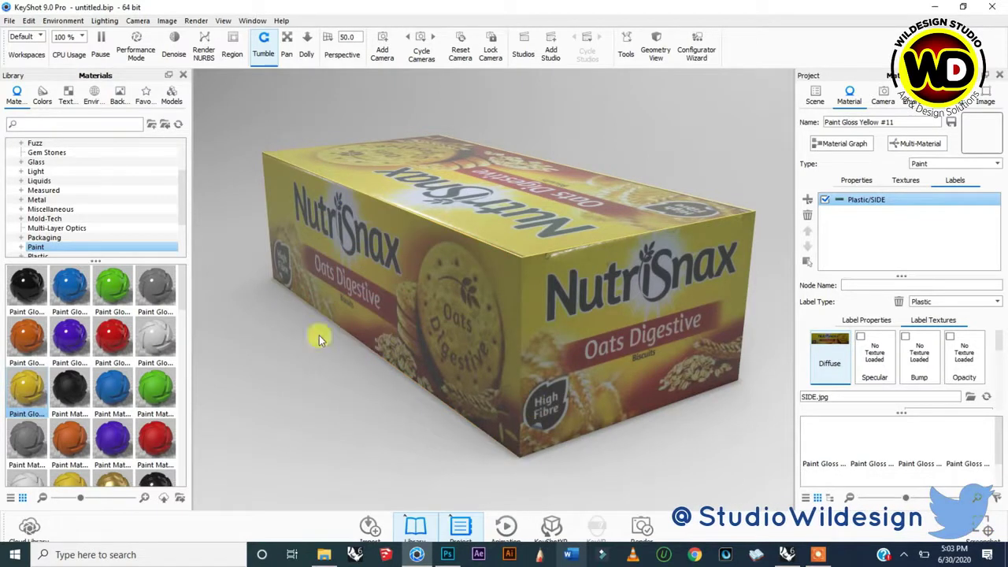
Add BOTTOM.jpg as a texture label on the blank end face opposite the LID label
left_click_drag(602, 383, 711, 336)
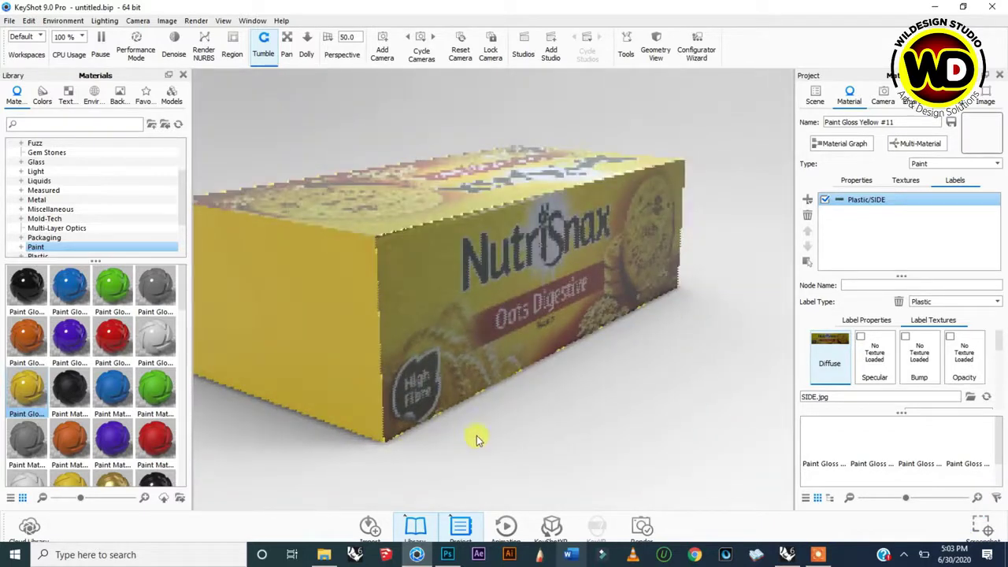
left_click_drag(581, 380, 637, 335)
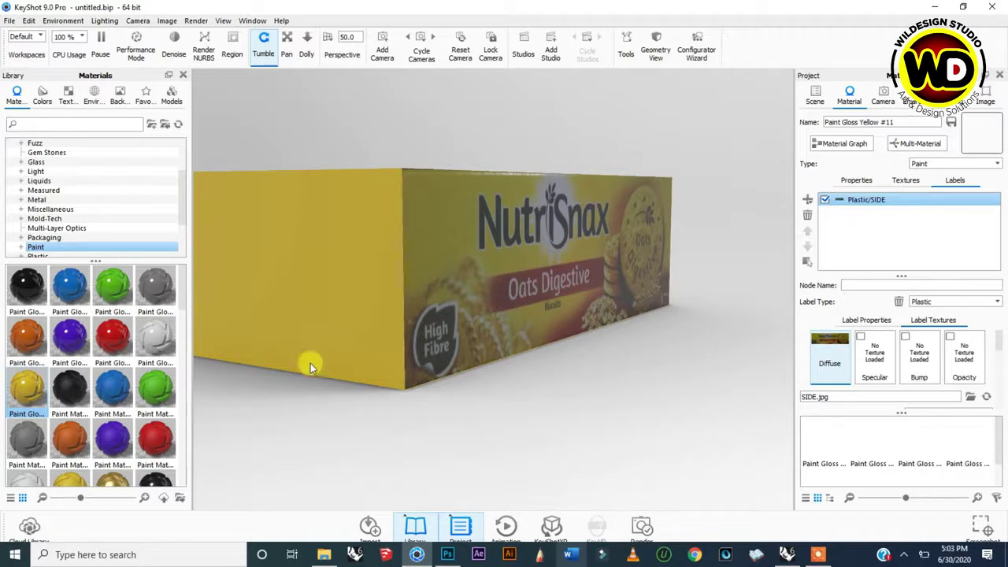
double_click(300, 237)
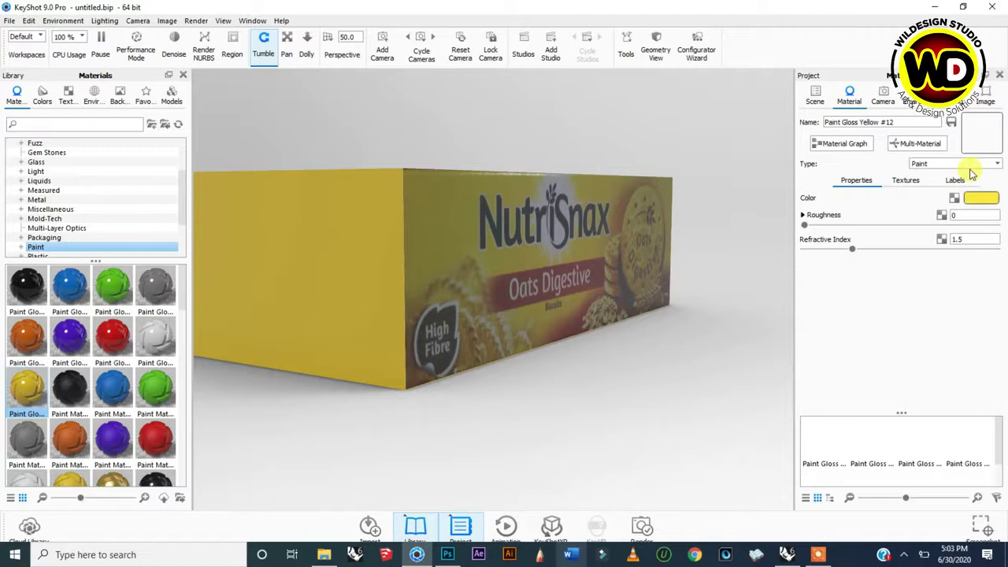
left_click(956, 180)
left_click(806, 203)
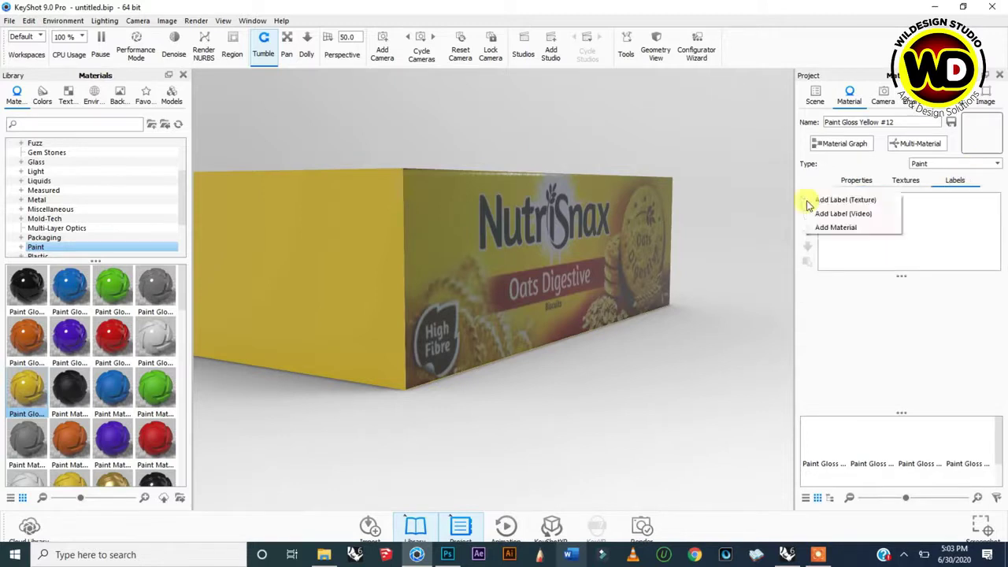
left_click(840, 200)
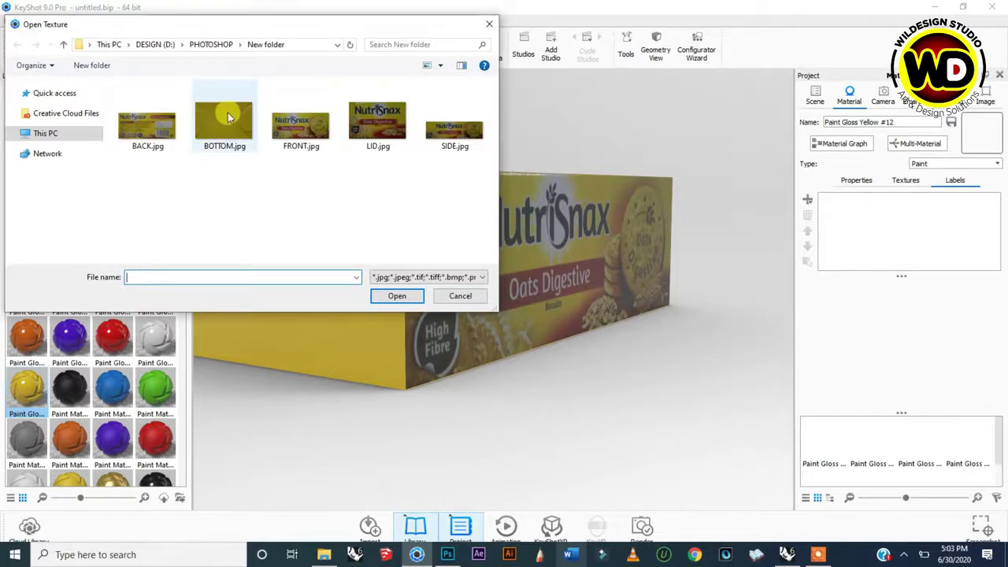
double_click(226, 119)
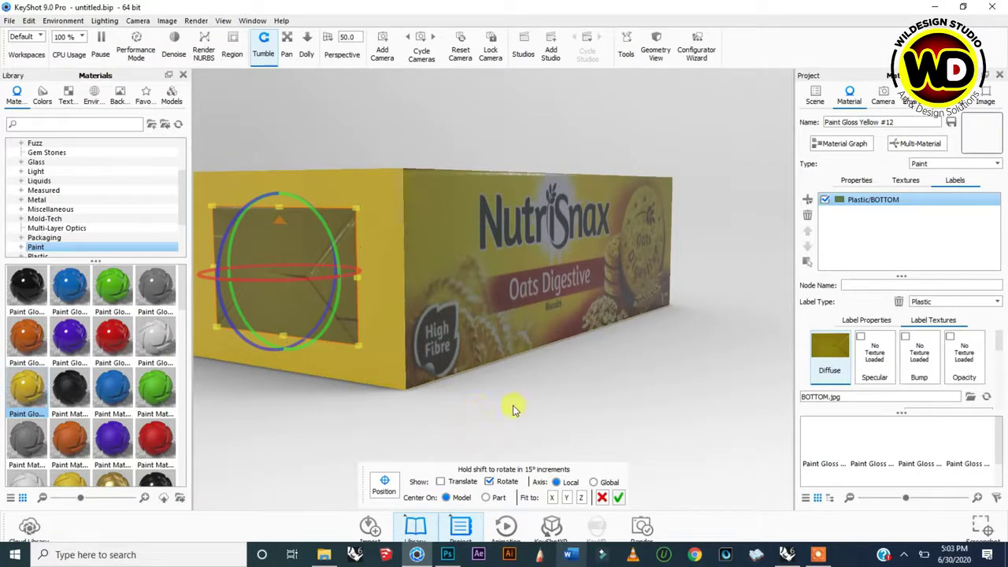
Stretch the BOTTOM label's opposite corners out to the end face's edges so it covers the whole panel, and accept its position
left_click_drag(565, 410, 580, 409)
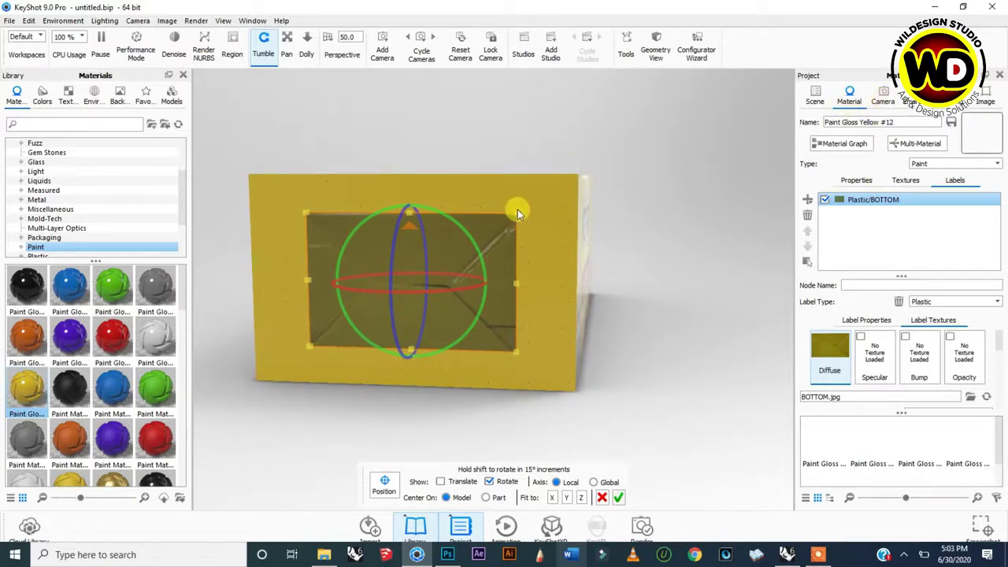
left_click_drag(516, 212, 580, 185)
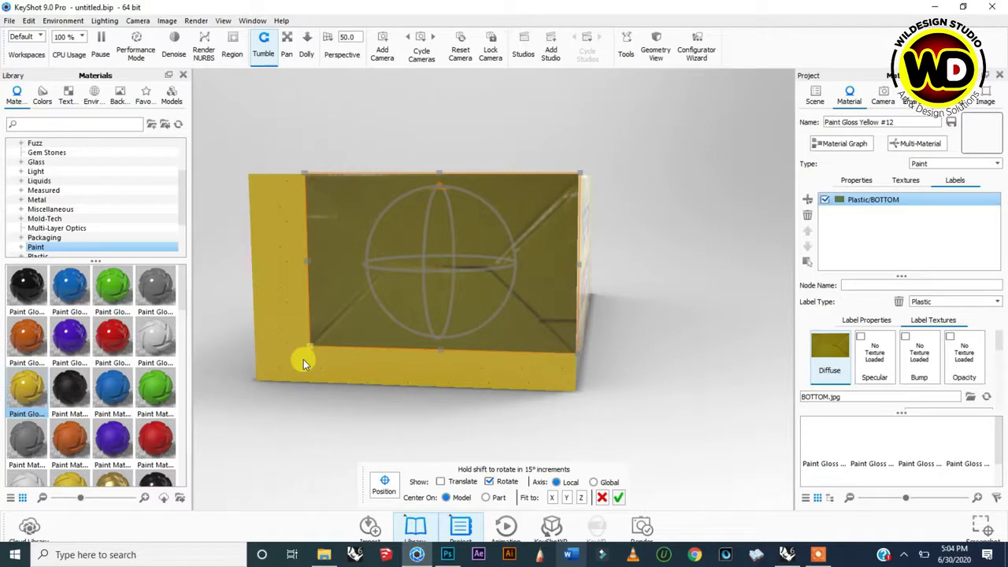
left_click_drag(285, 366, 262, 392)
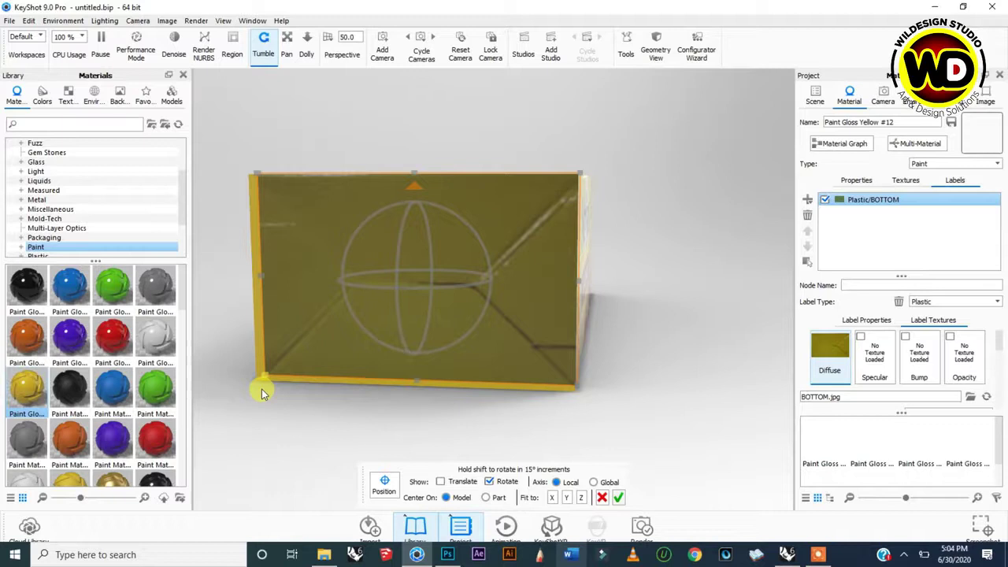
left_click(269, 386)
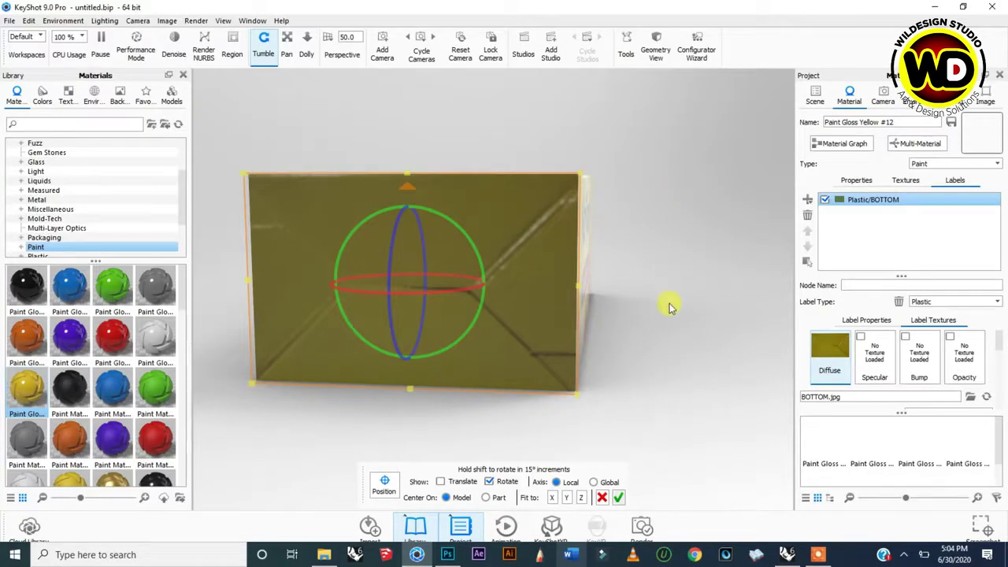
left_click(633, 354)
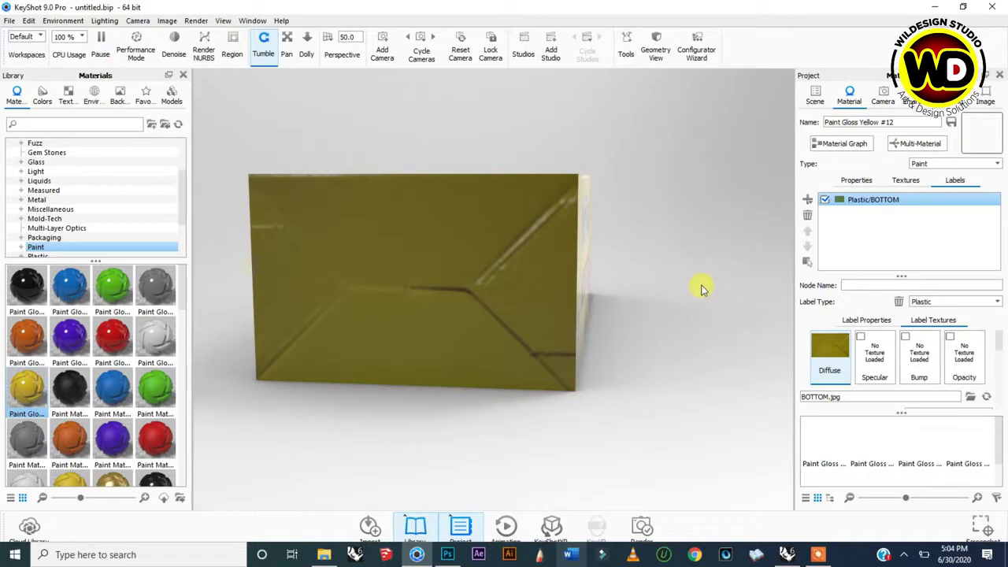
Start repositioning the FRONT label's texture on the box's large top face
left_click_drag(727, 308, 452, 379)
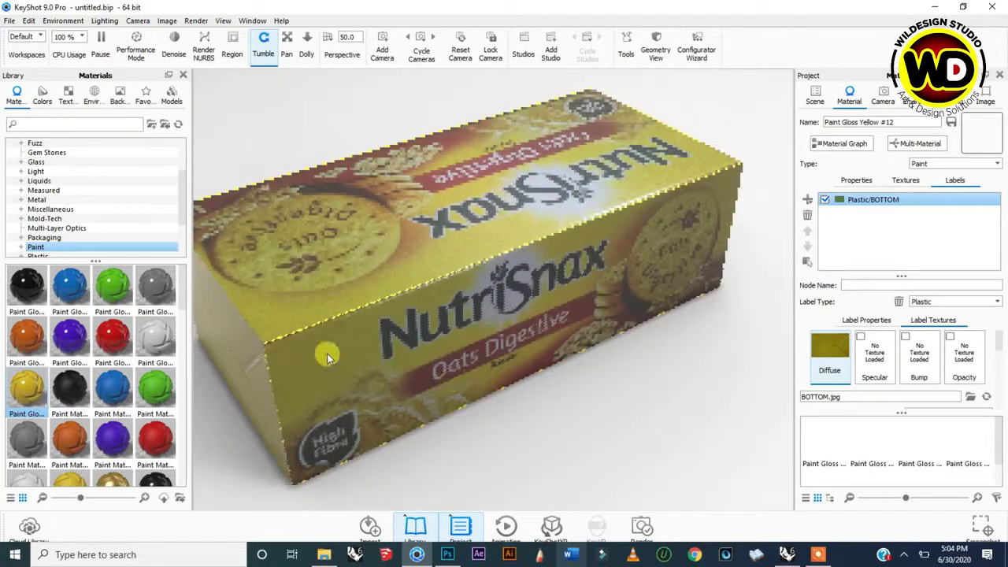
left_click_drag(327, 353, 741, 368)
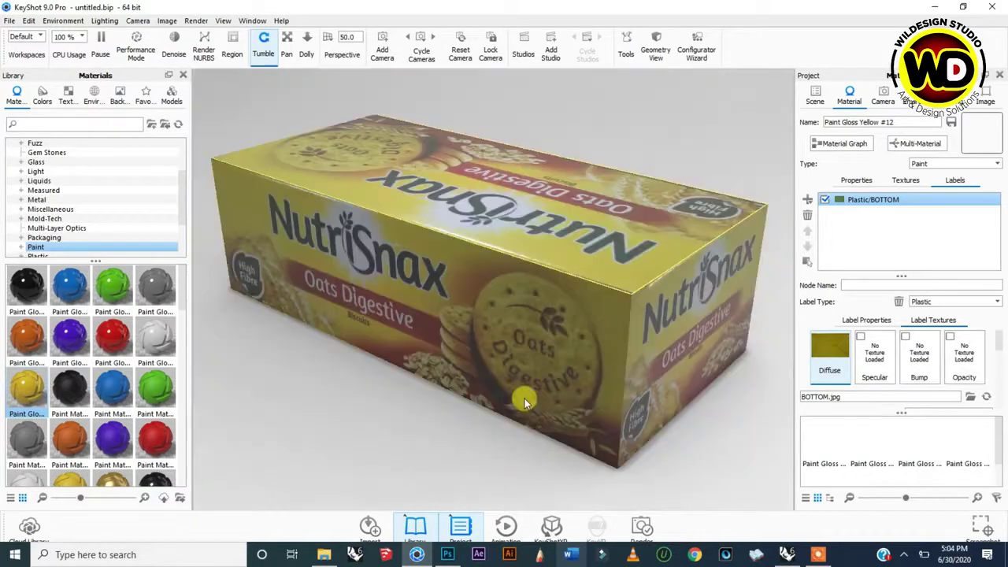
left_click(502, 420)
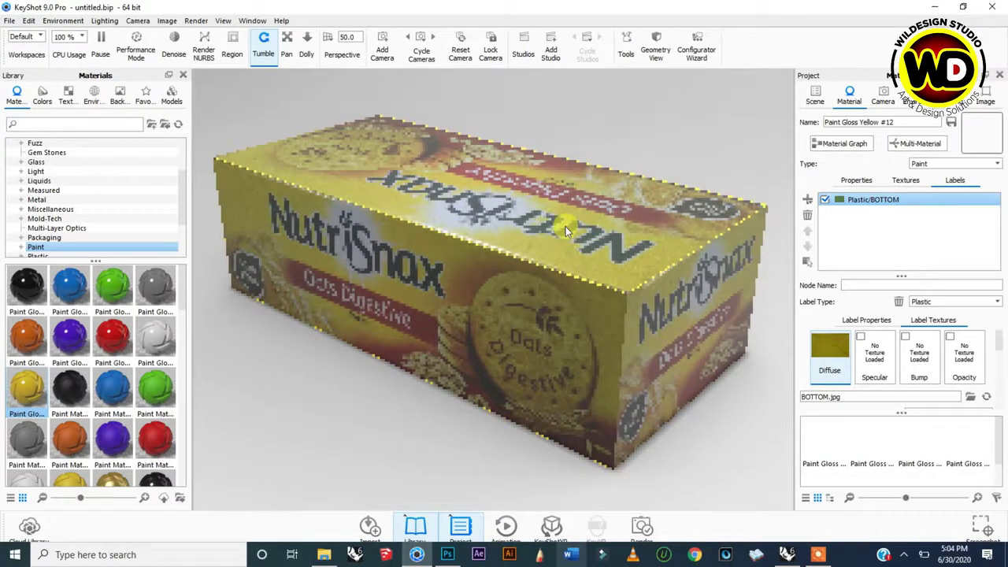
left_click_drag(564, 249, 493, 416)
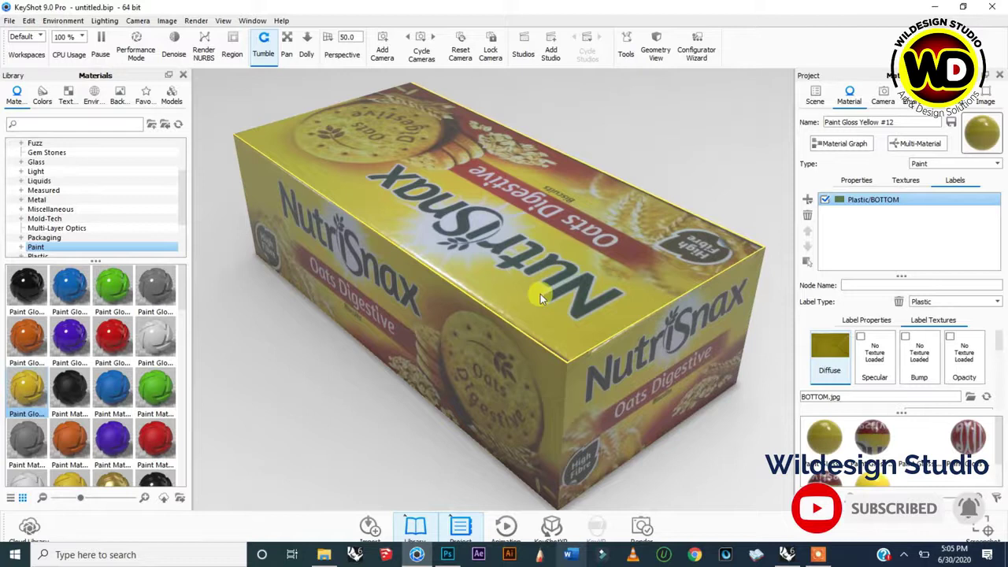
left_click_drag(540, 294, 527, 249)
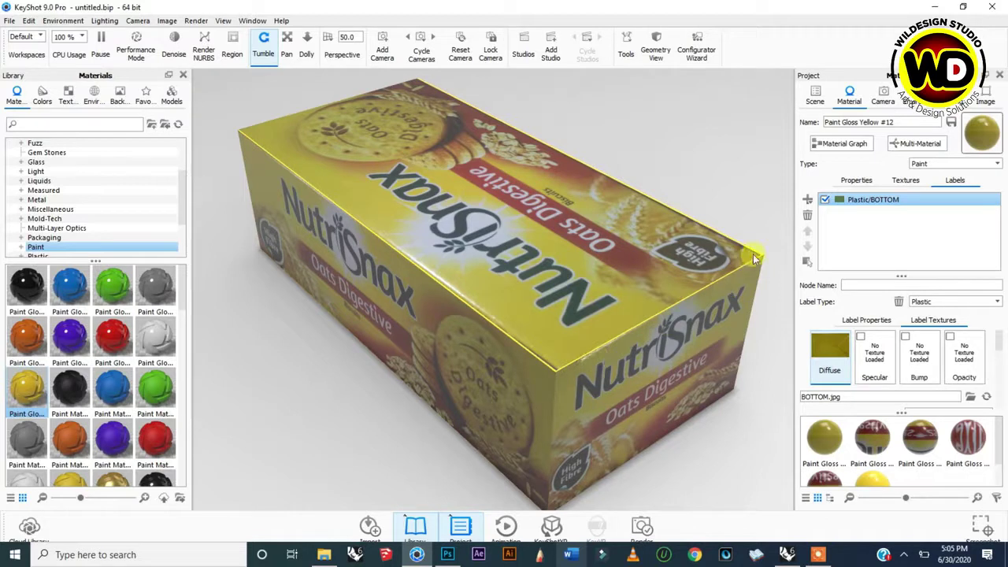
double_click(558, 240)
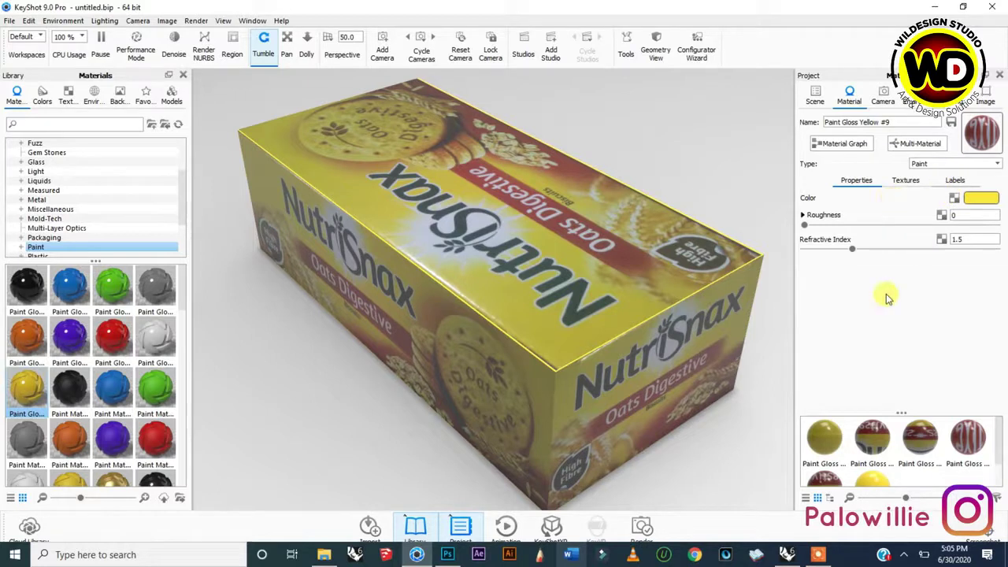
left_click(955, 180)
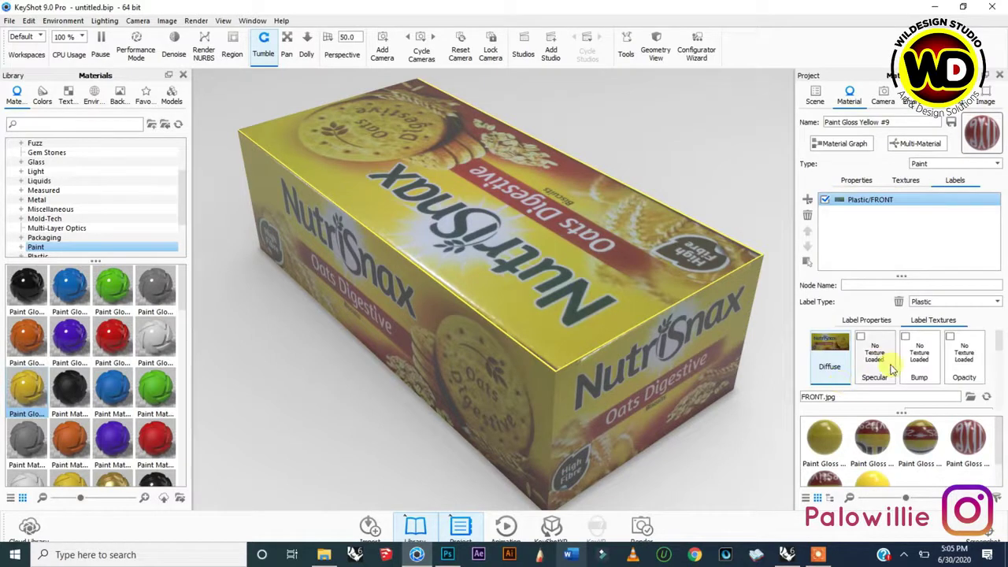
scroll(891, 357, "down", 2)
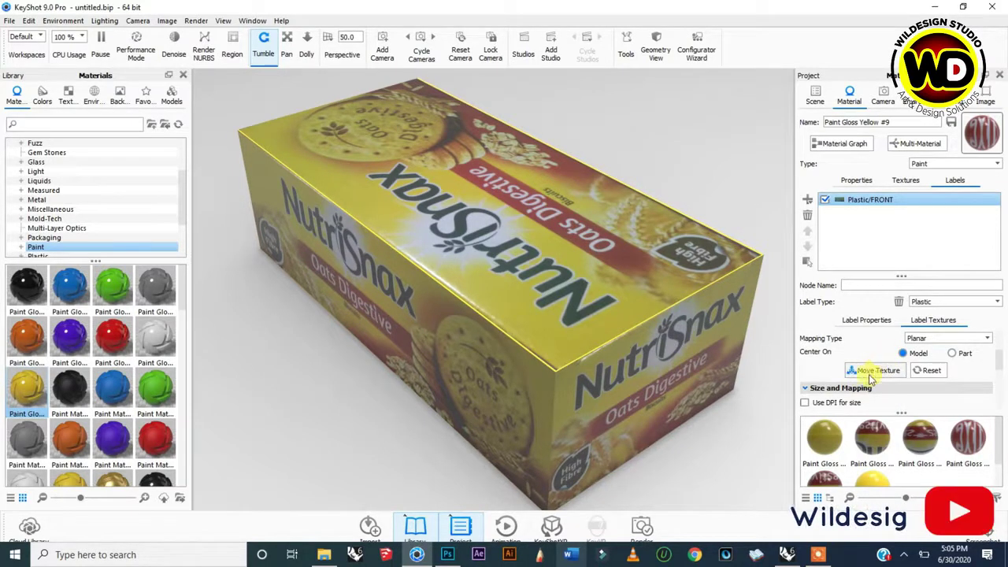
left_click(876, 371)
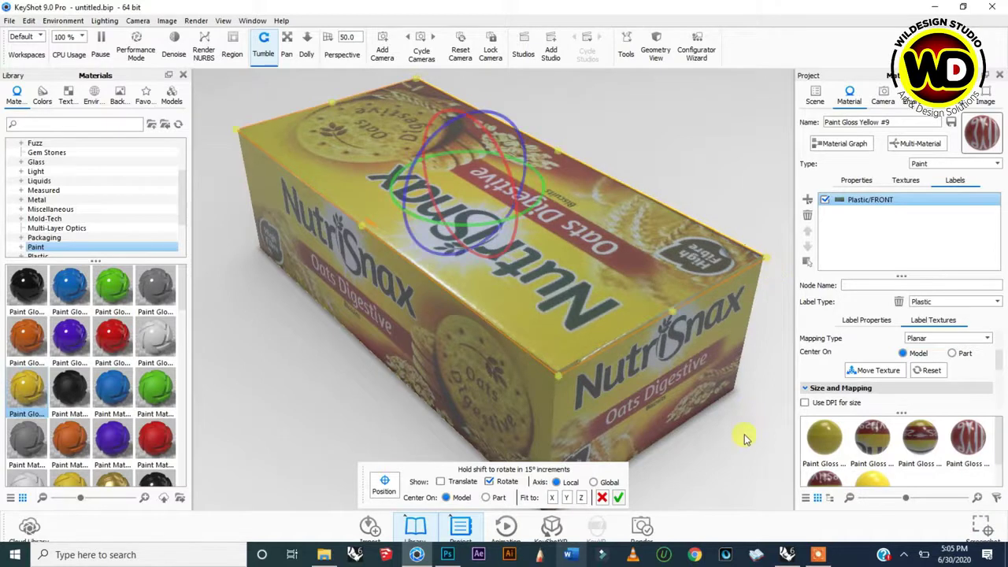
Stretch the FRONT label slightly past the top face's edges so it covers the whole panel, and accept its position
left_click_drag(639, 449, 579, 441)
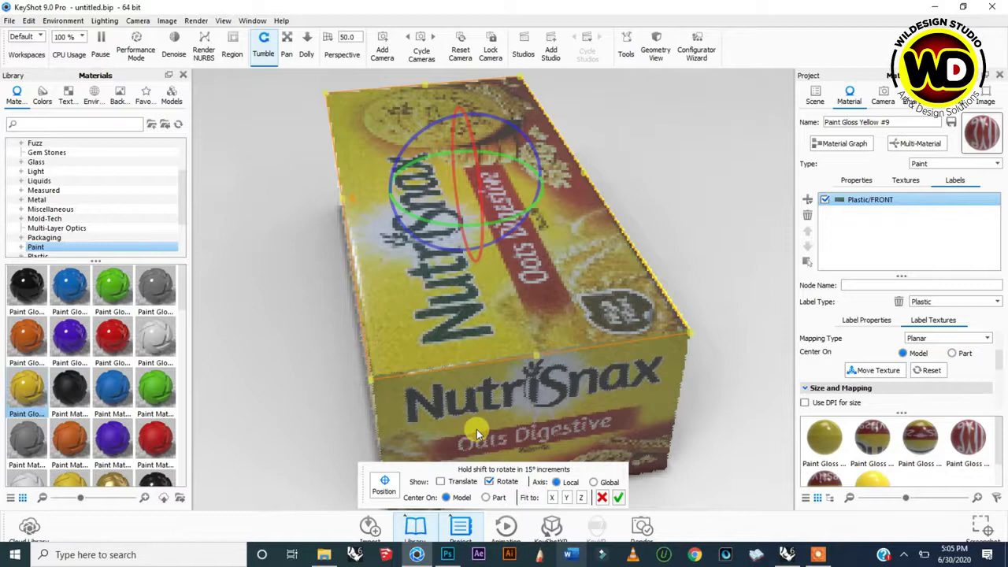
left_click_drag(477, 429, 450, 427)
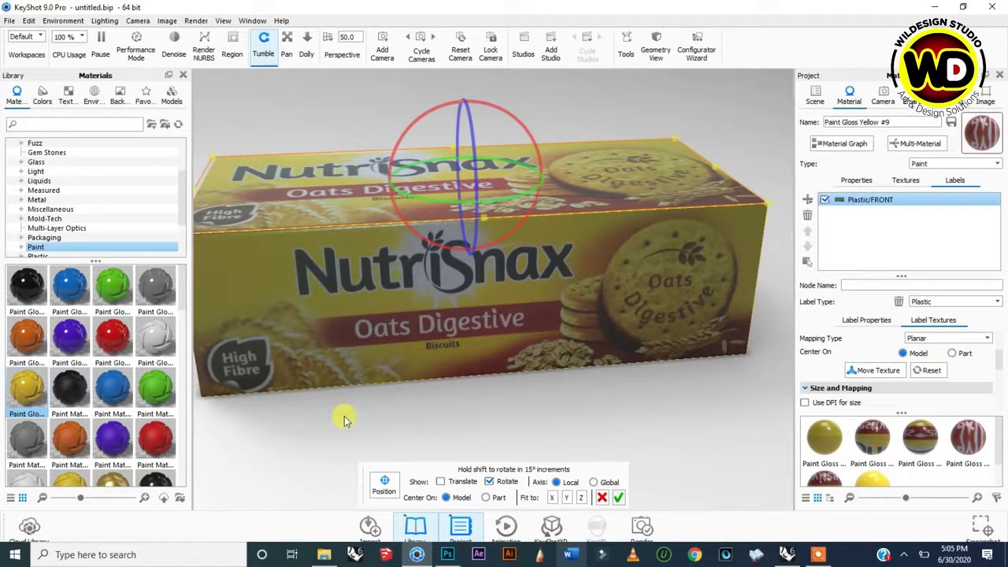
left_click_drag(475, 402, 506, 358)
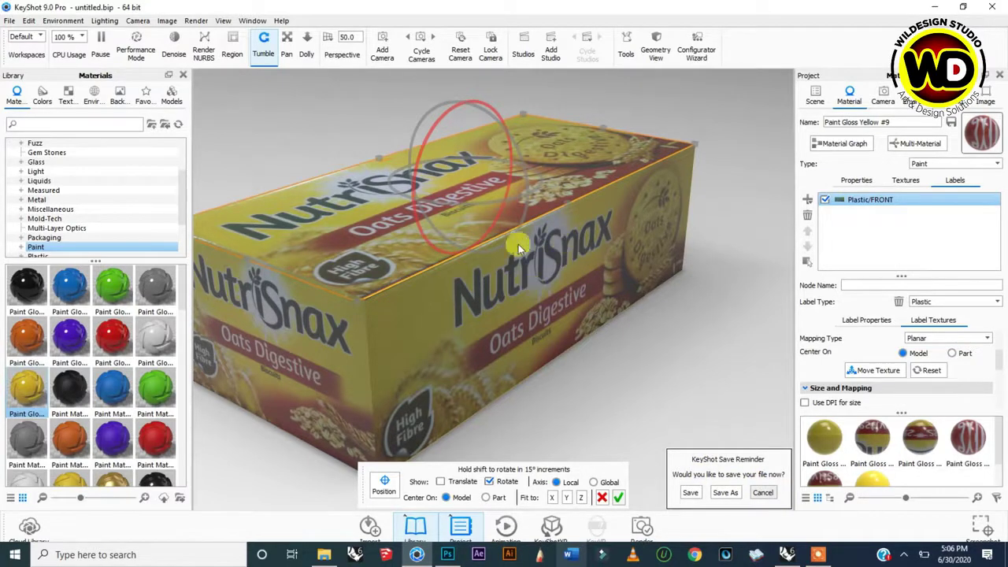
left_click(581, 276)
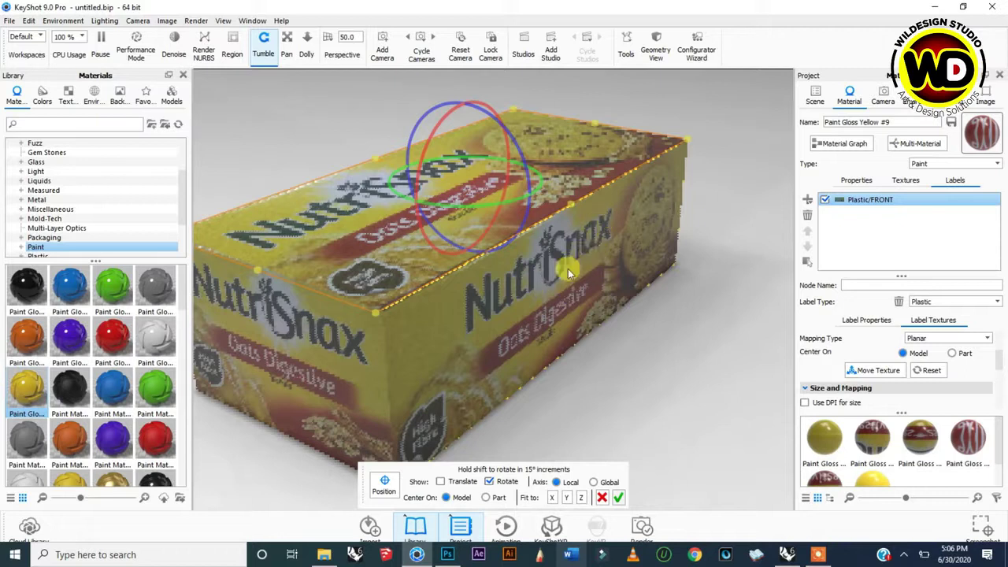
left_click_drag(574, 266, 522, 231)
key("ctrl+z")
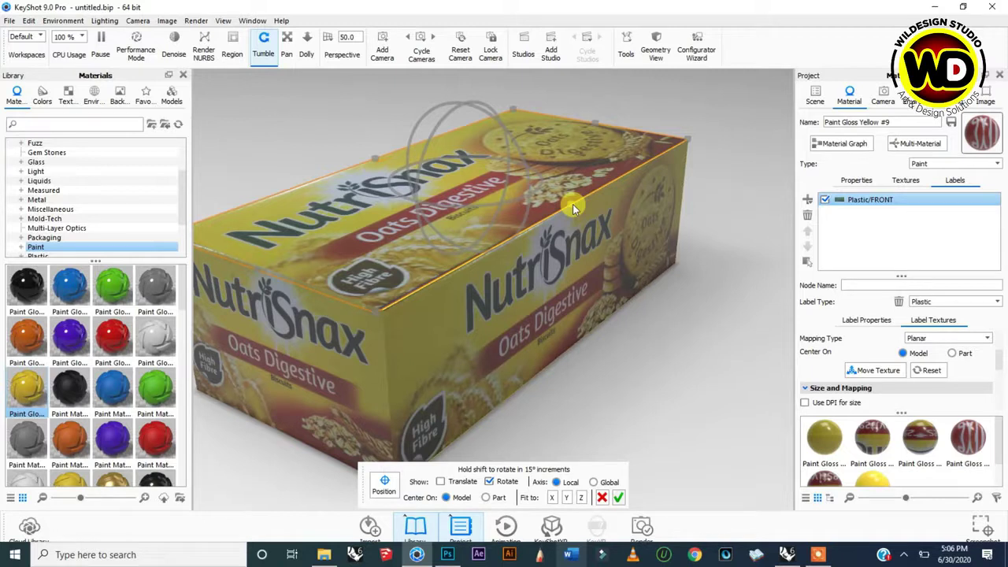
left_click_drag(580, 207, 582, 211)
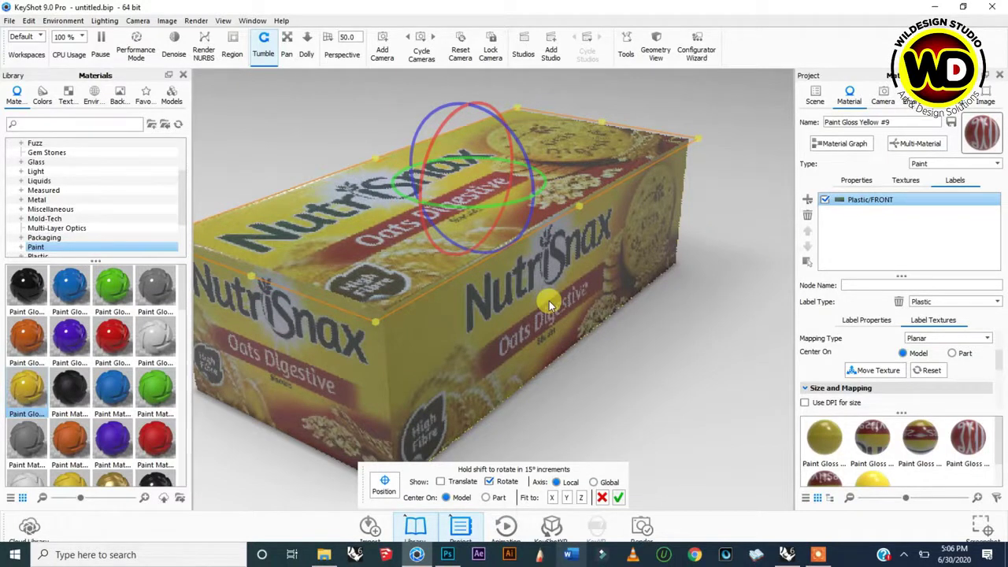
left_click_drag(549, 300, 584, 283)
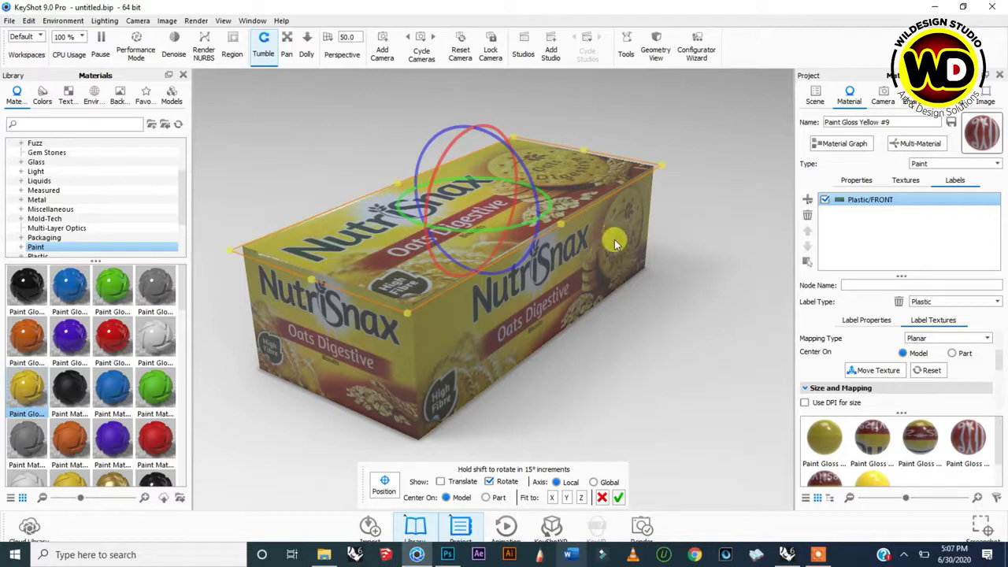
key("Return")
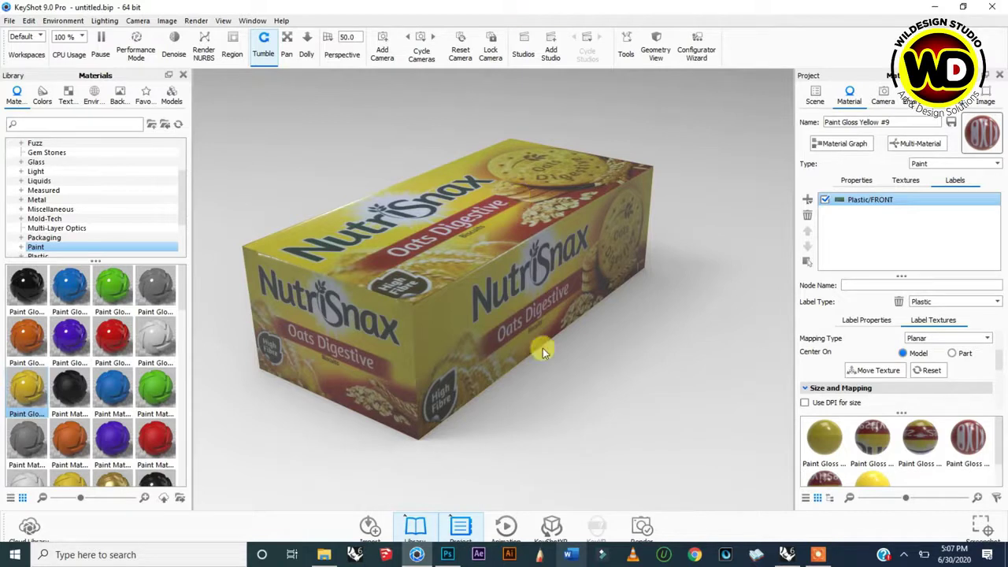
Duplicate the whole NUTRISNAK box model in the scene
left_click_drag(612, 344, 675, 333)
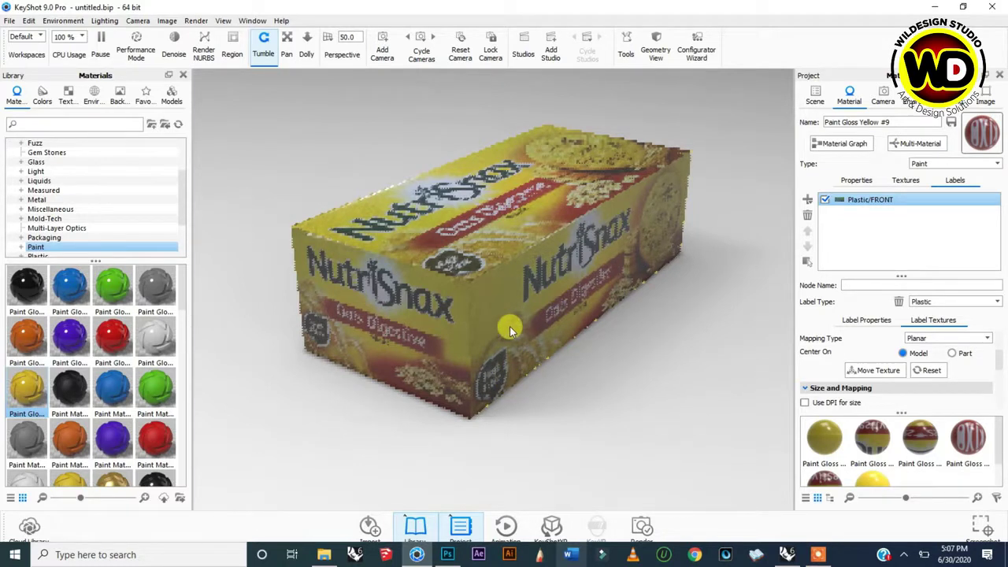
left_click_drag(509, 326, 514, 321)
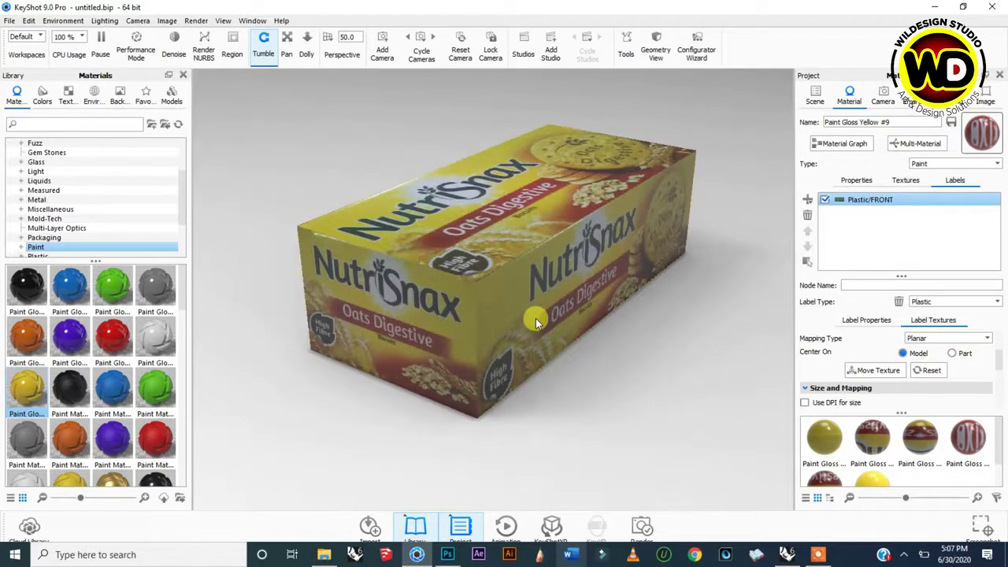
scroll(535, 318, "down", 2)
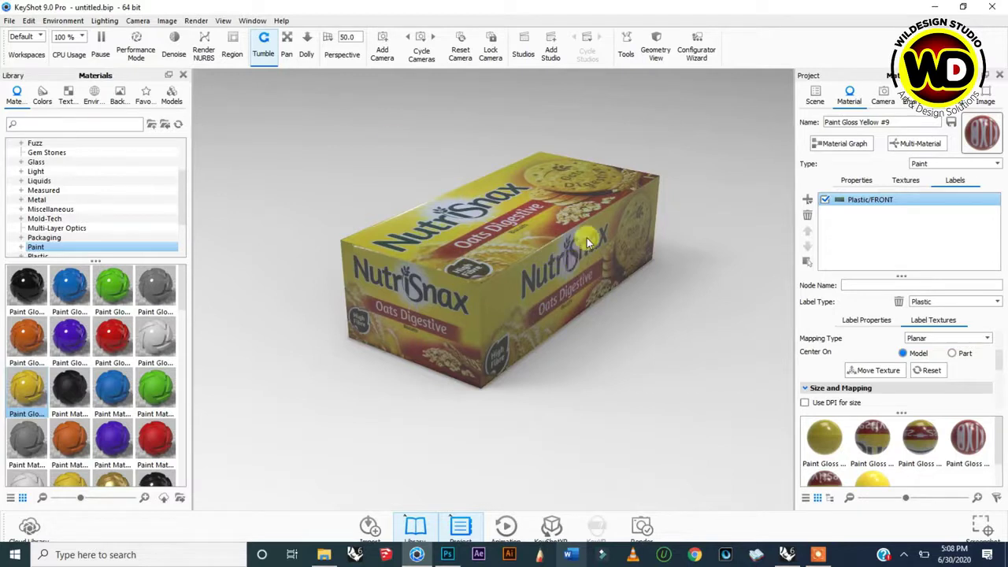
left_click(815, 98)
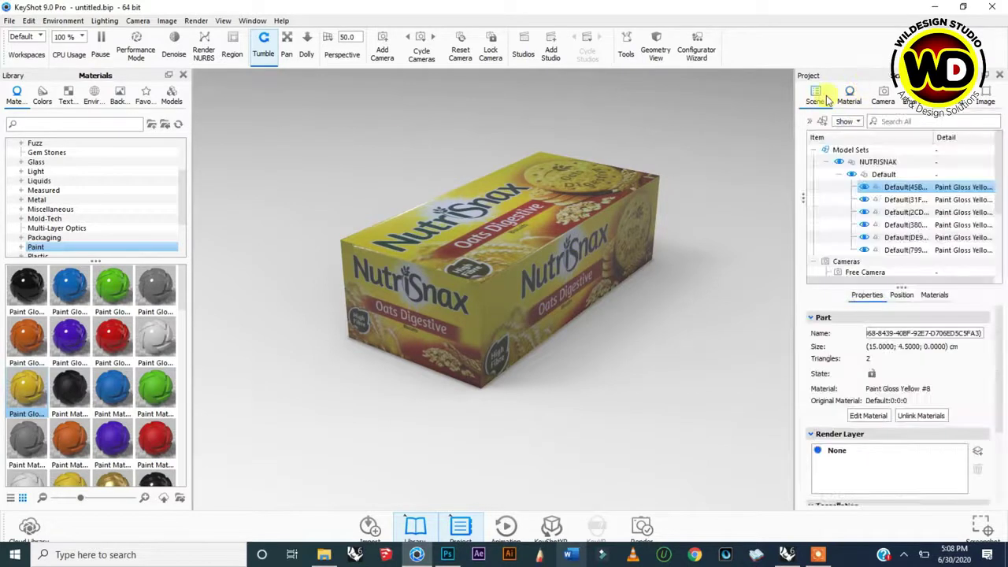
left_click(883, 161)
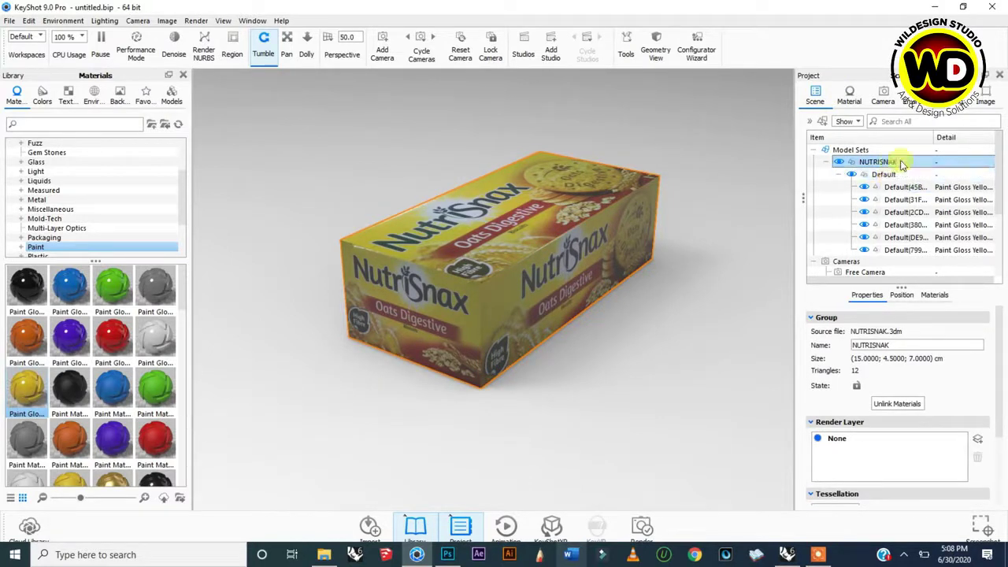
right_click(907, 163)
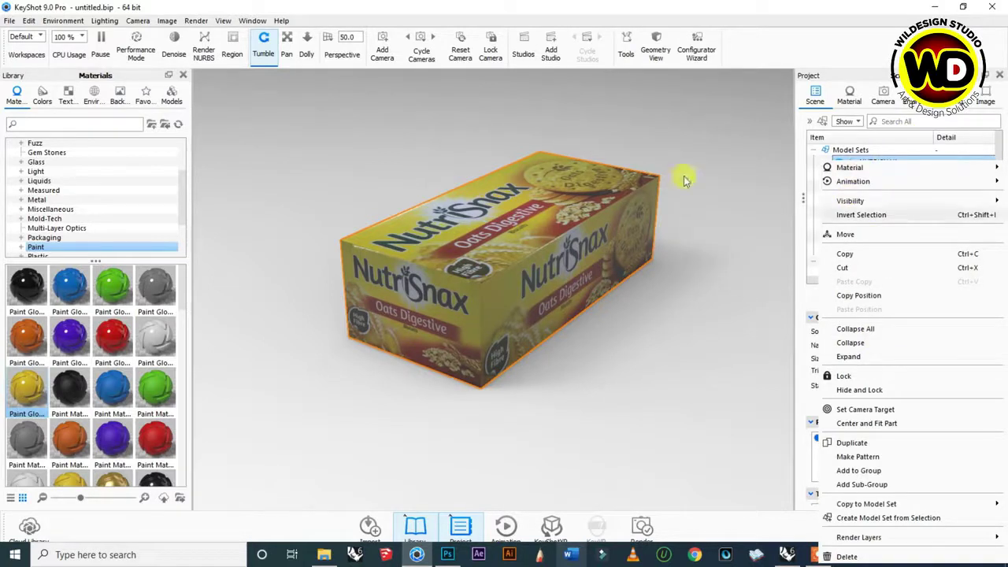
left_click(851, 443)
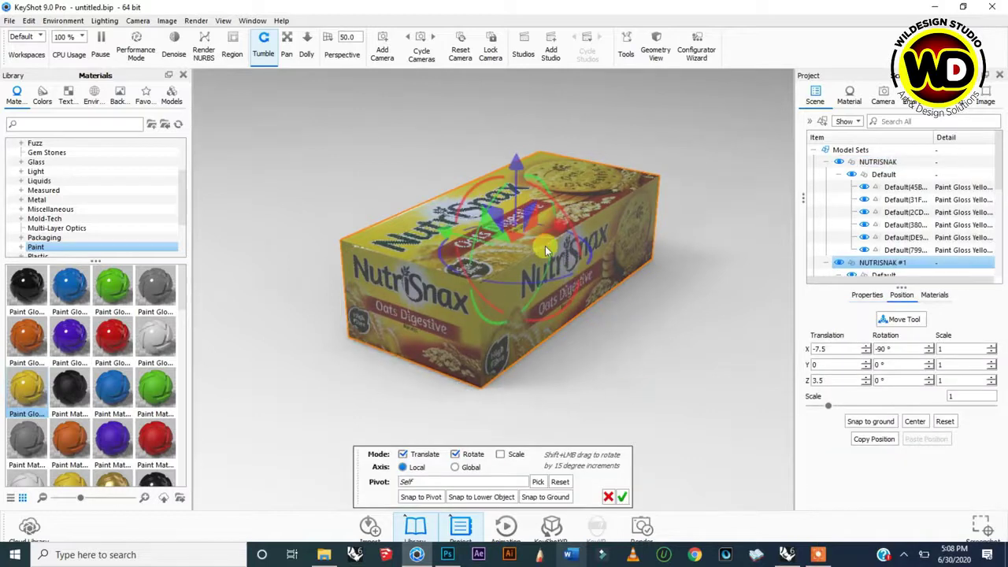
Move the duplicate box sideways to about -4.67 on Z, leaving a narrow gap beside the original, and accept the move
left_click_drag(514, 167, 516, 163)
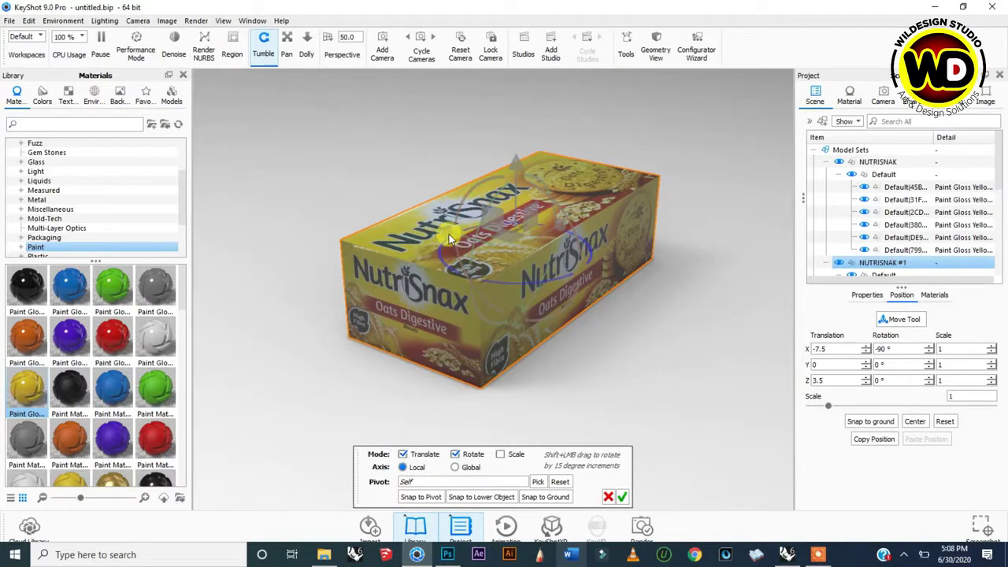
left_click_drag(449, 233, 236, 154)
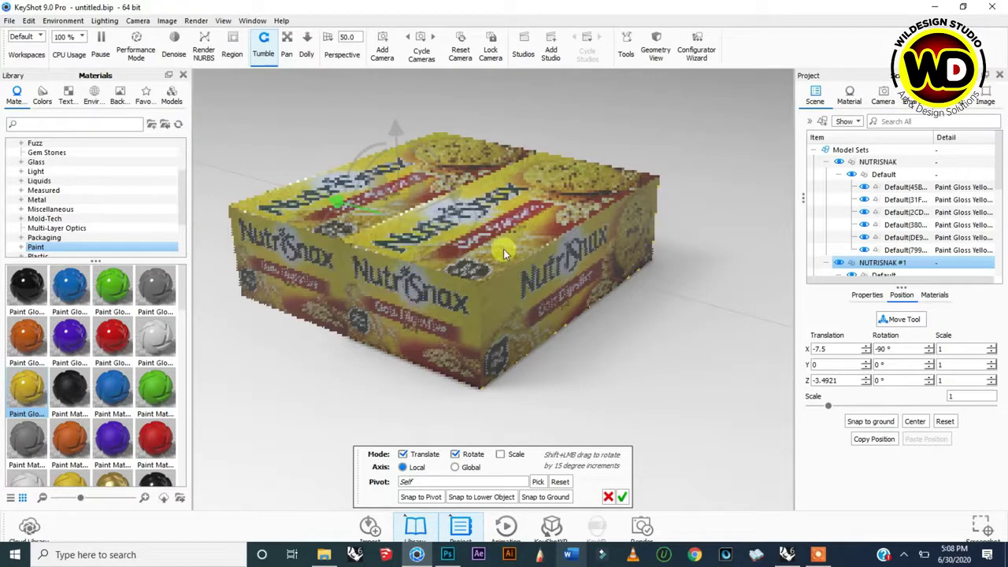
left_click_drag(504, 252, 441, 237)
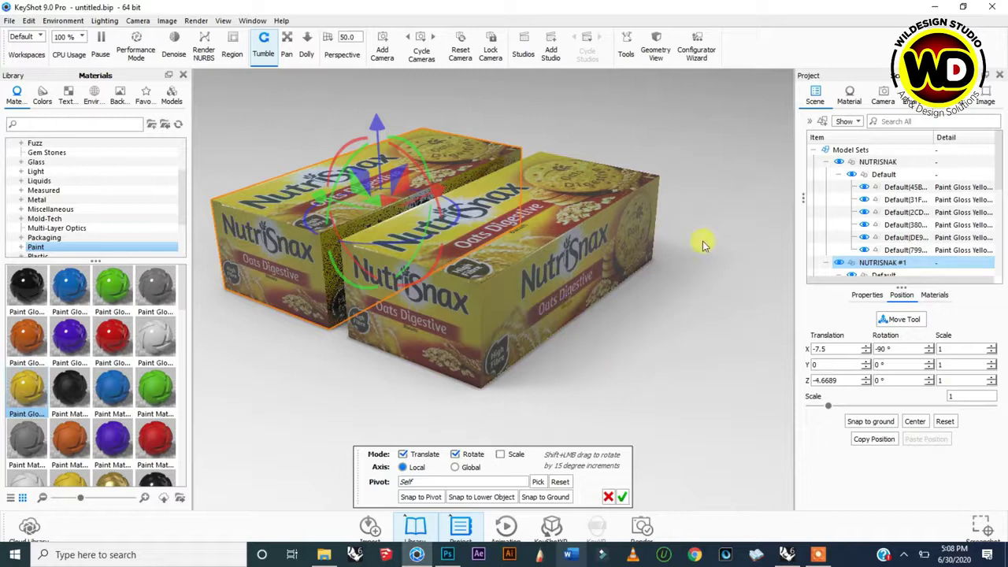
scroll(906, 237, "down", 4)
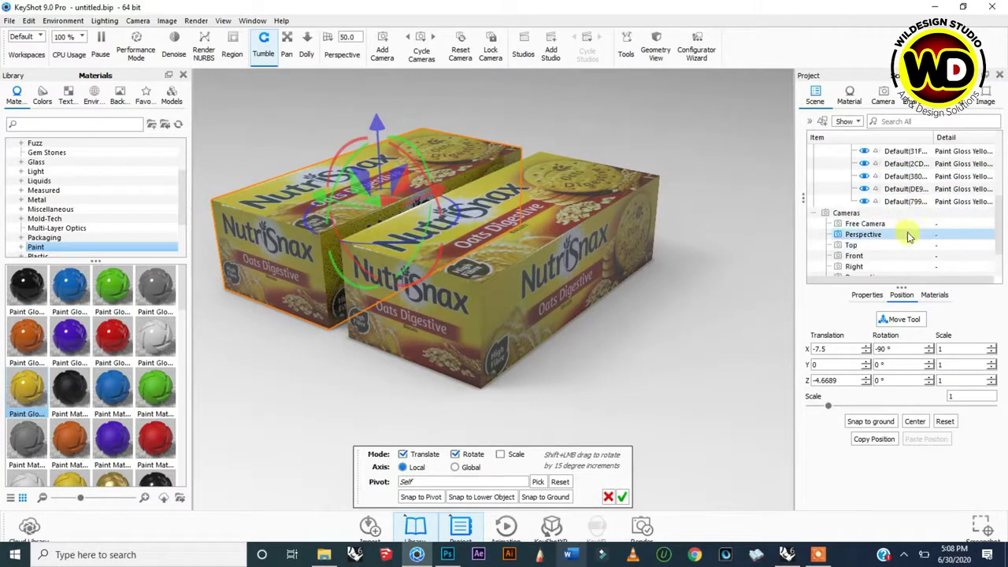
scroll(908, 237, "up", 2)
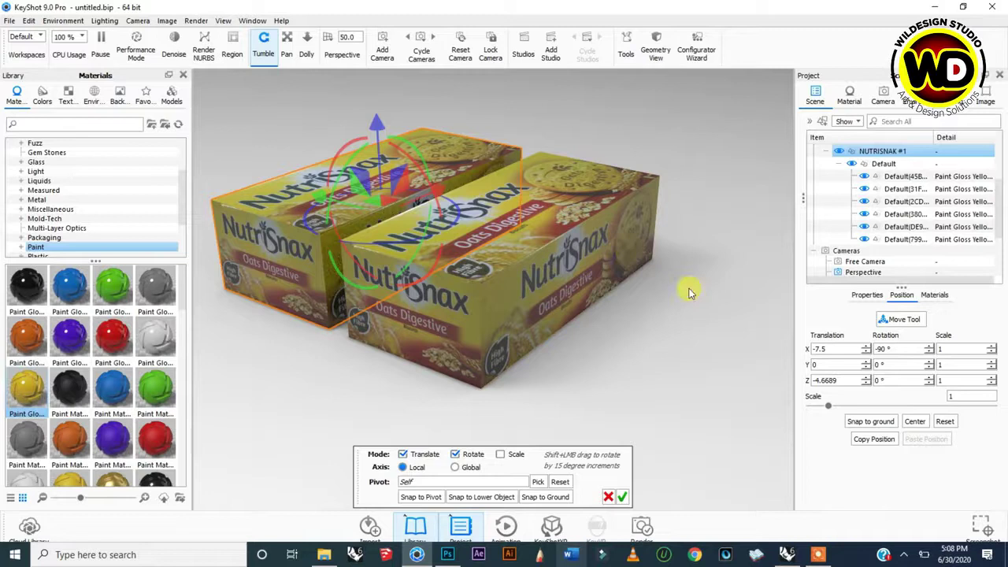
scroll(922, 212, "up", 5)
left_click(883, 162)
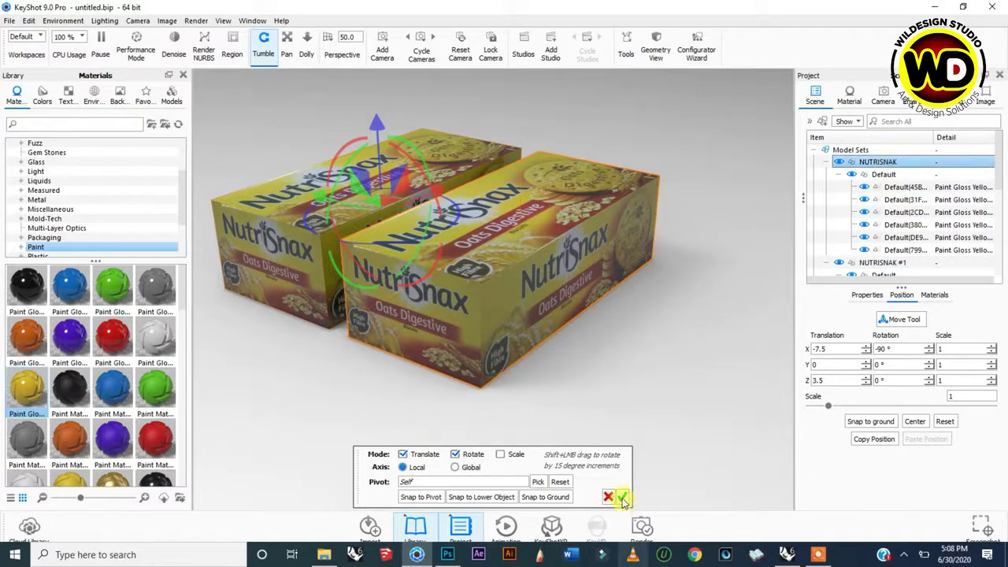
key("Return")
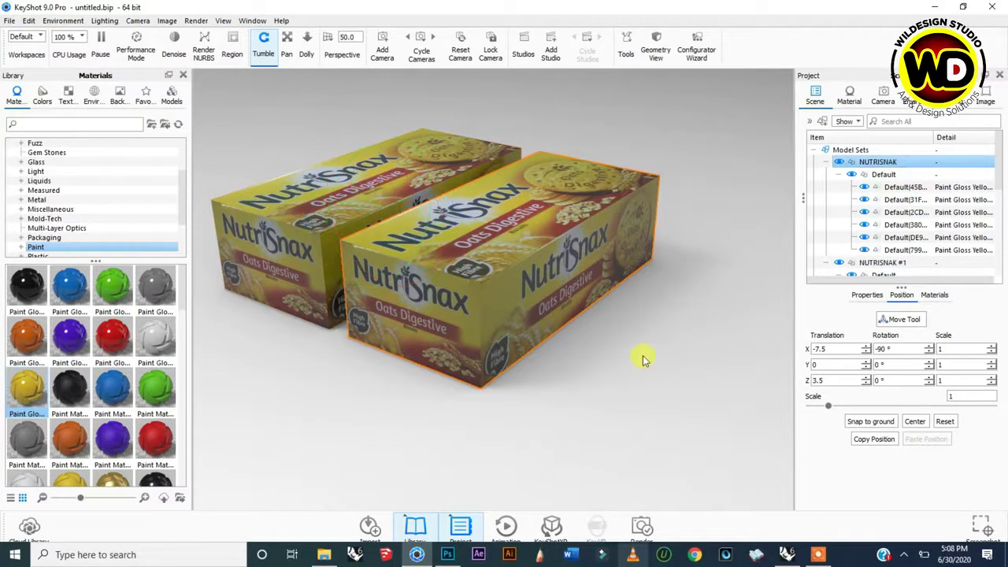
Duplicate the original NUTRISNAK box and raise the copy above it to about 4.12 on Y
right_click(906, 163)
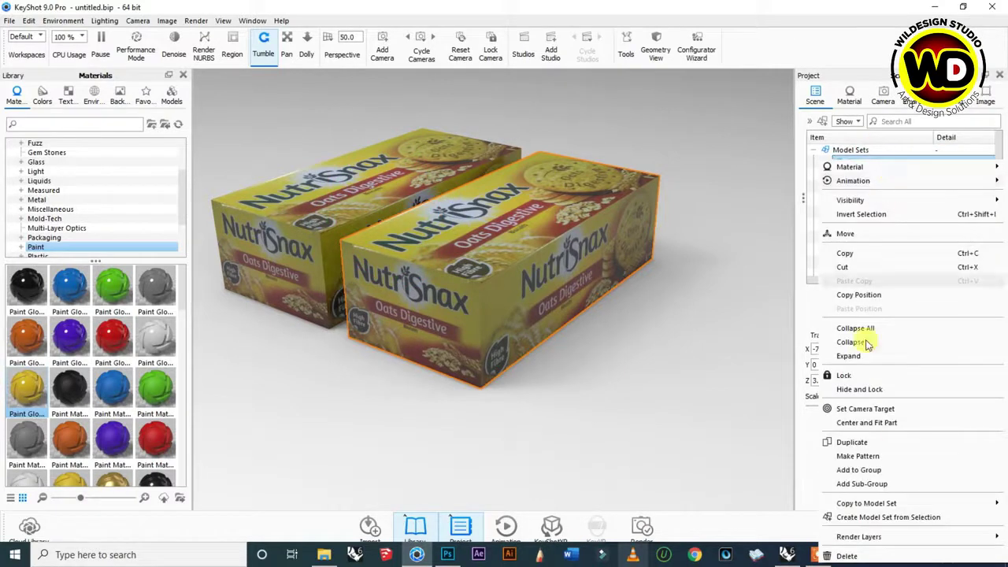
left_click(852, 442)
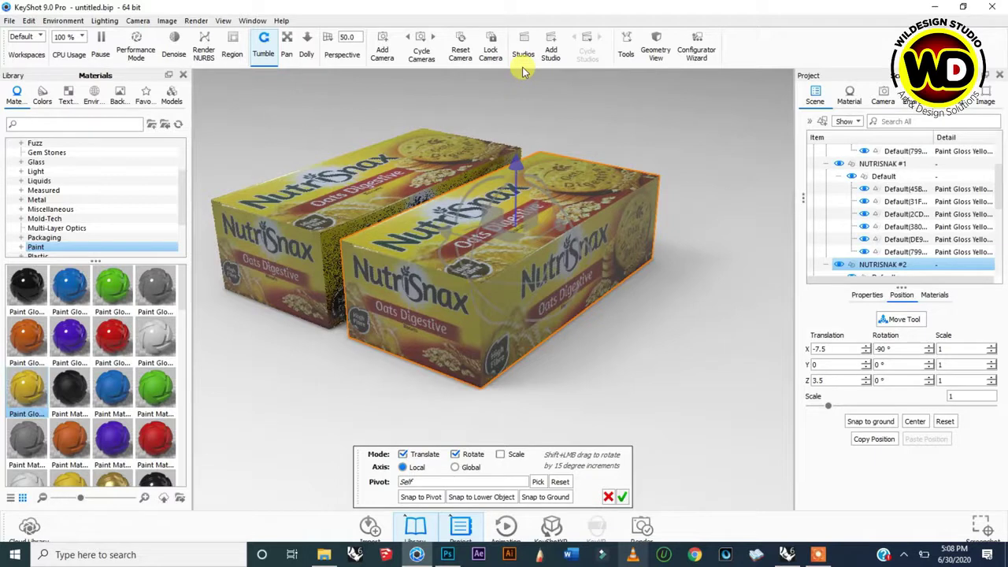
left_click_drag(515, 167, 519, 166)
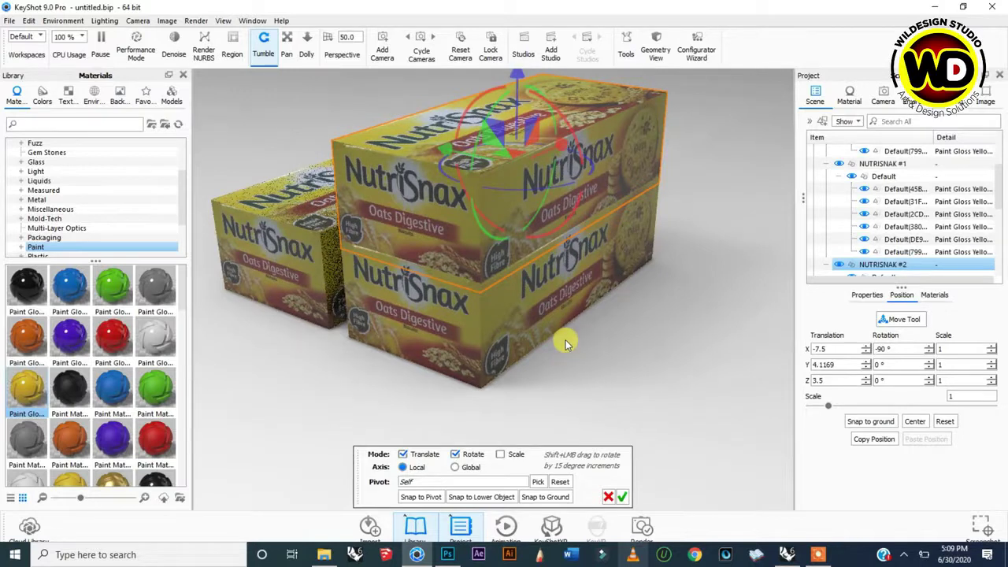
Fine-tune the upper box's height to about 4.59 on Y so it rests on the lower box, and accept the move
scroll(566, 339, "down", 2)
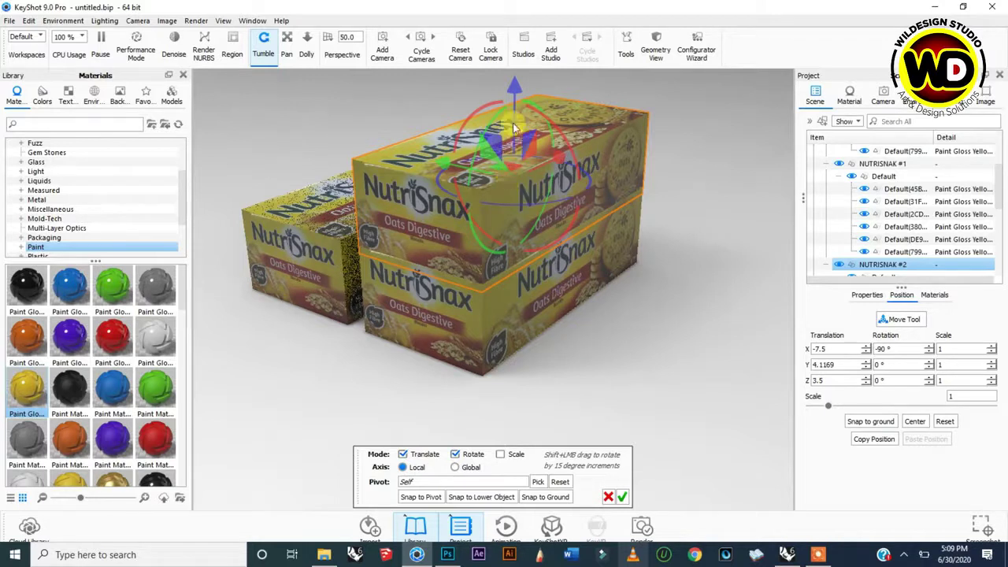
scroll(520, 126, "down", 3)
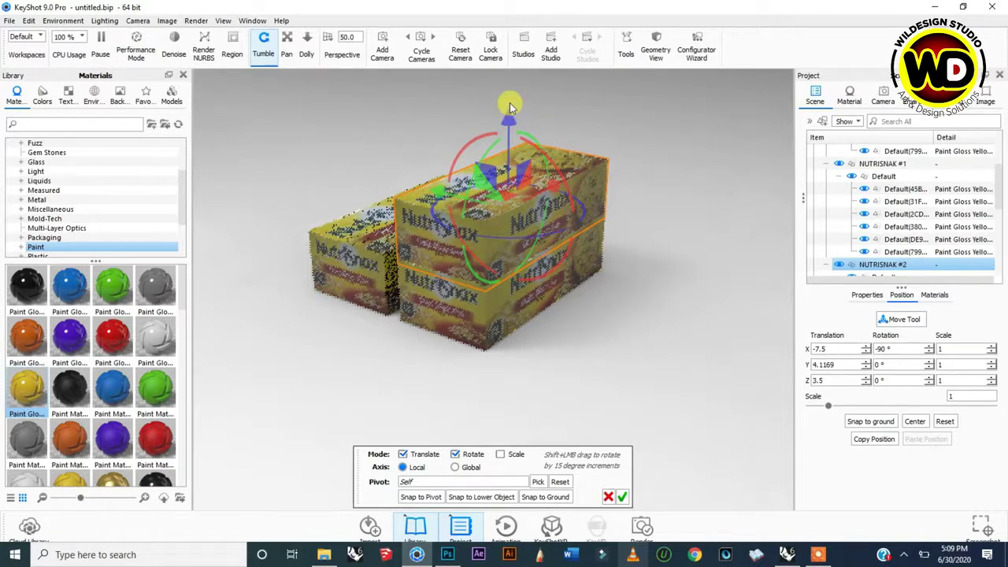
left_click_drag(509, 105, 510, 102)
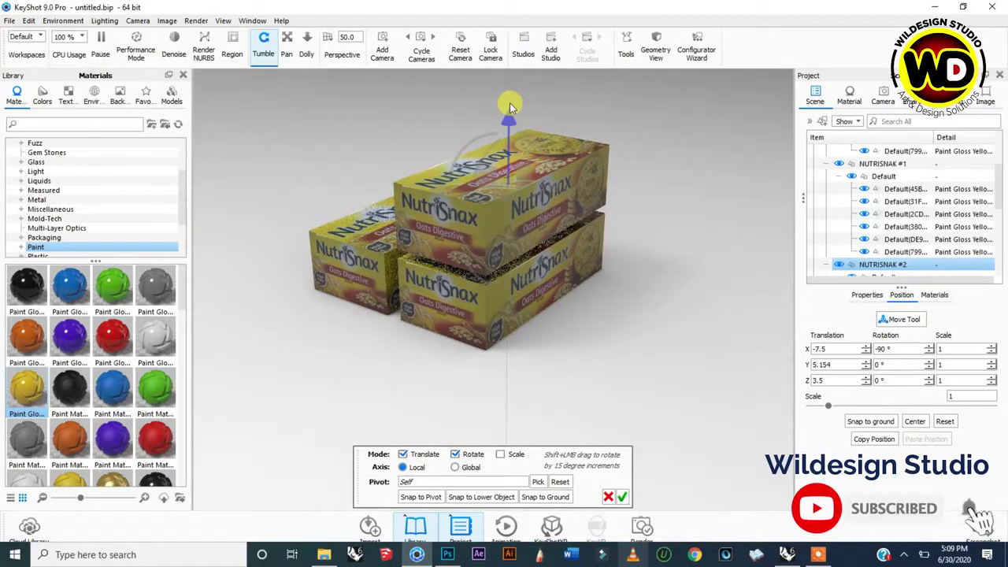
scroll(506, 125, "up", 3)
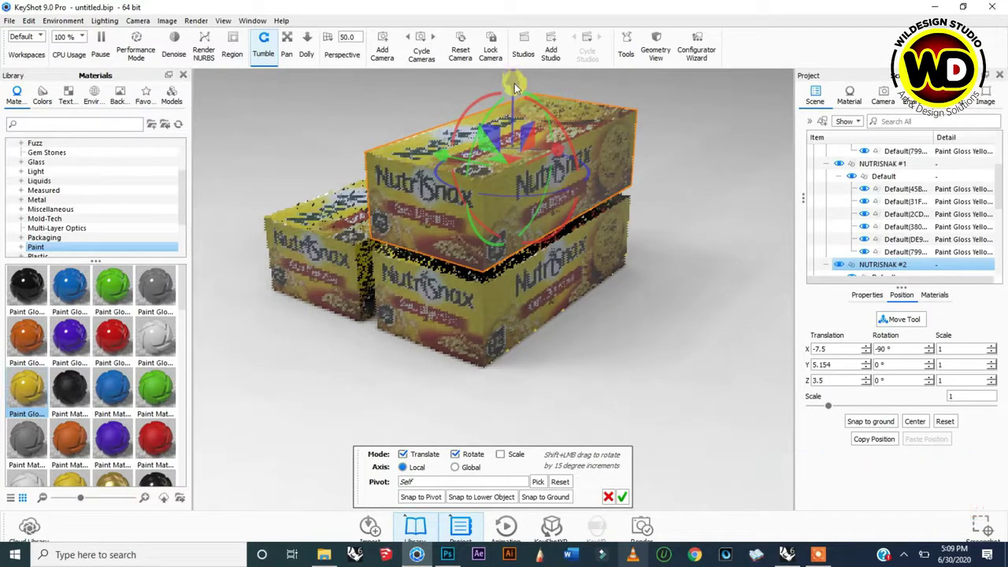
left_click_drag(533, 245, 508, 146)
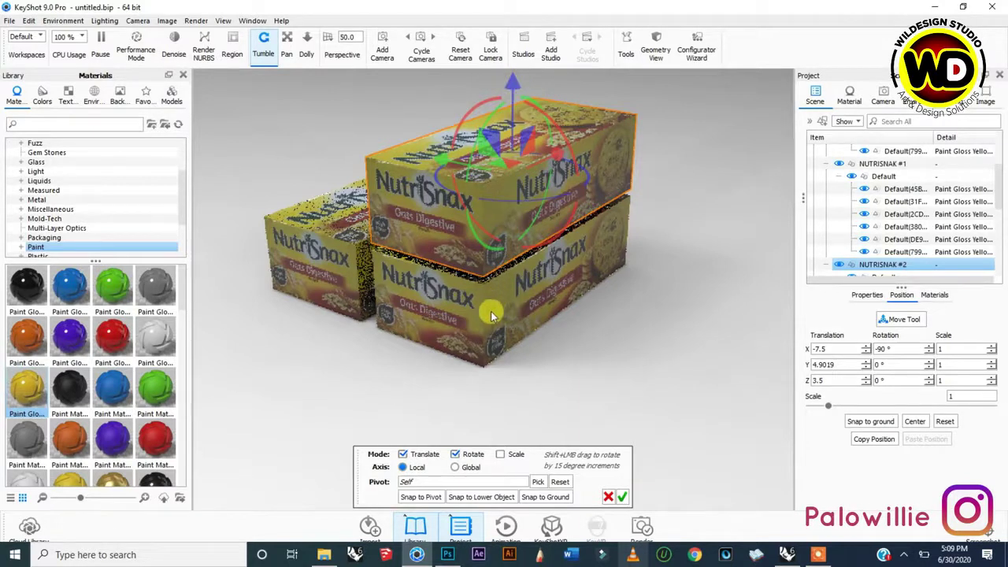
left_click_drag(490, 314, 514, 295)
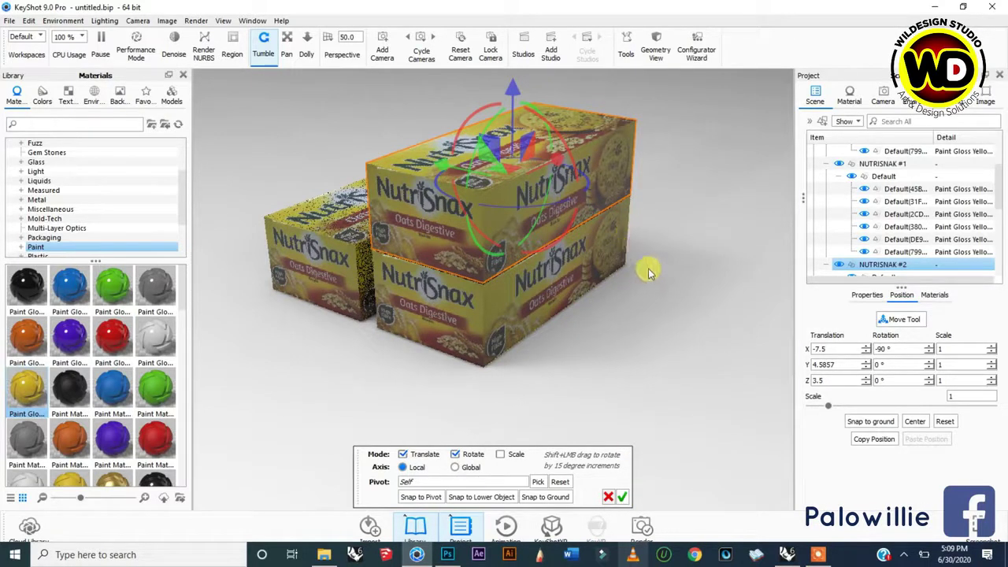
key("Return")
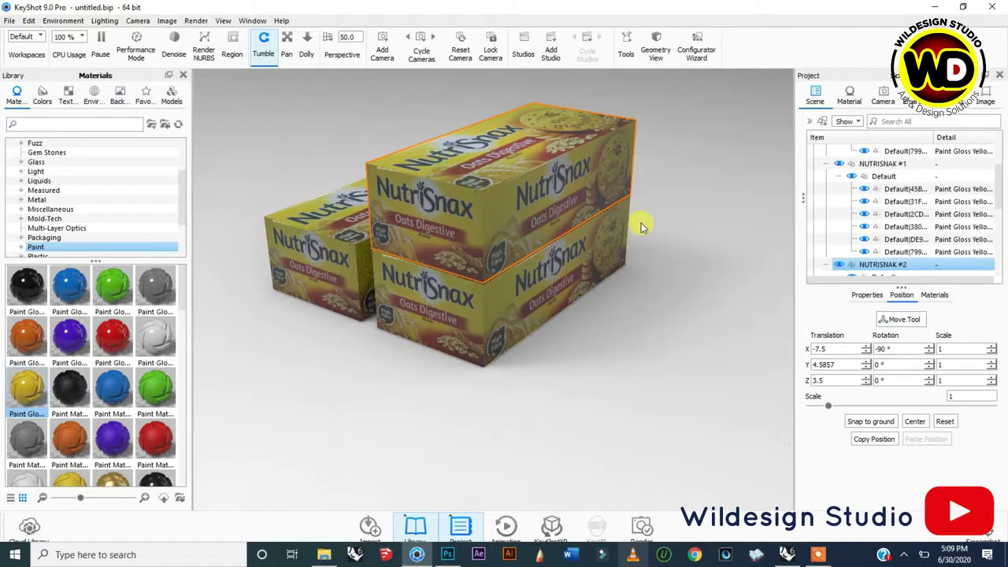
Orbit around the stacked boxes, settle on a three-quarter view showing the front and long side, and clear the selection
left_click_drag(657, 209, 677, 328)
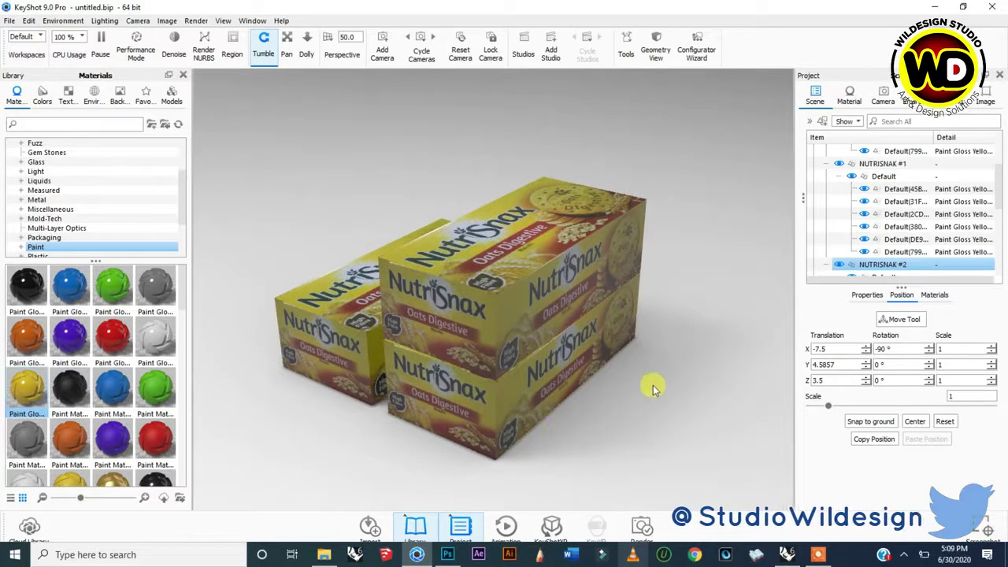
left_click_drag(664, 383, 342, 395)
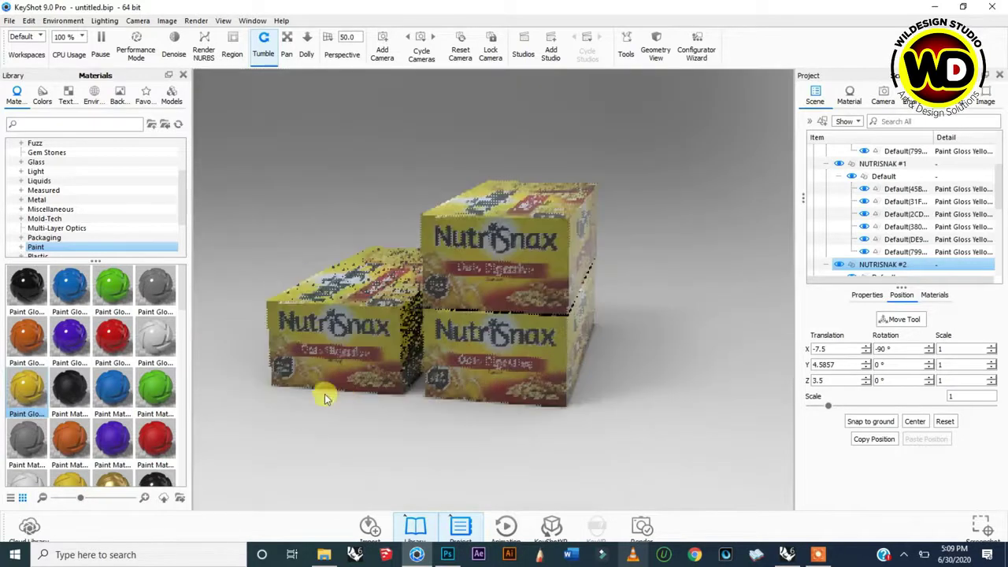
left_click_drag(277, 407, 506, 364)
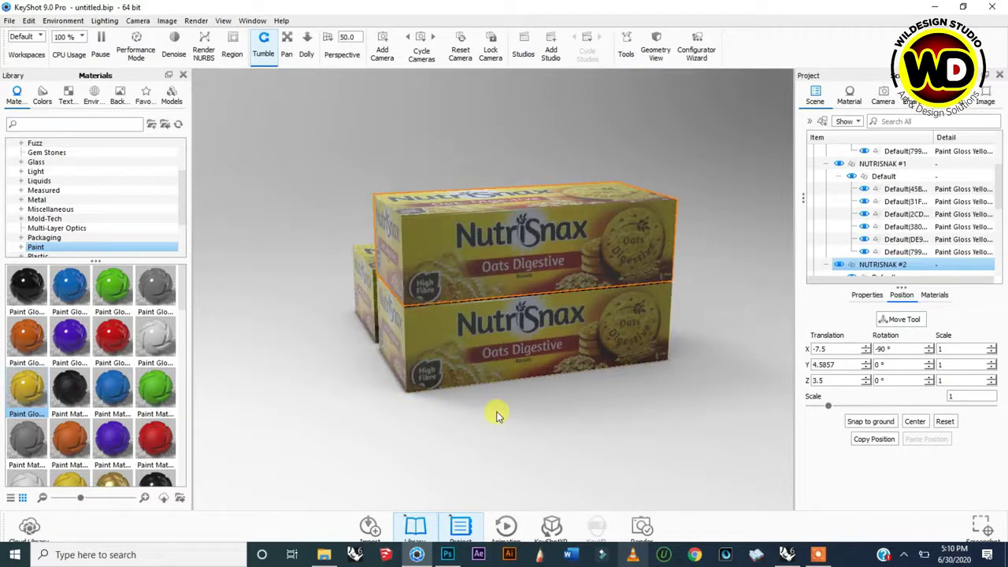
left_click_drag(531, 420, 565, 236)
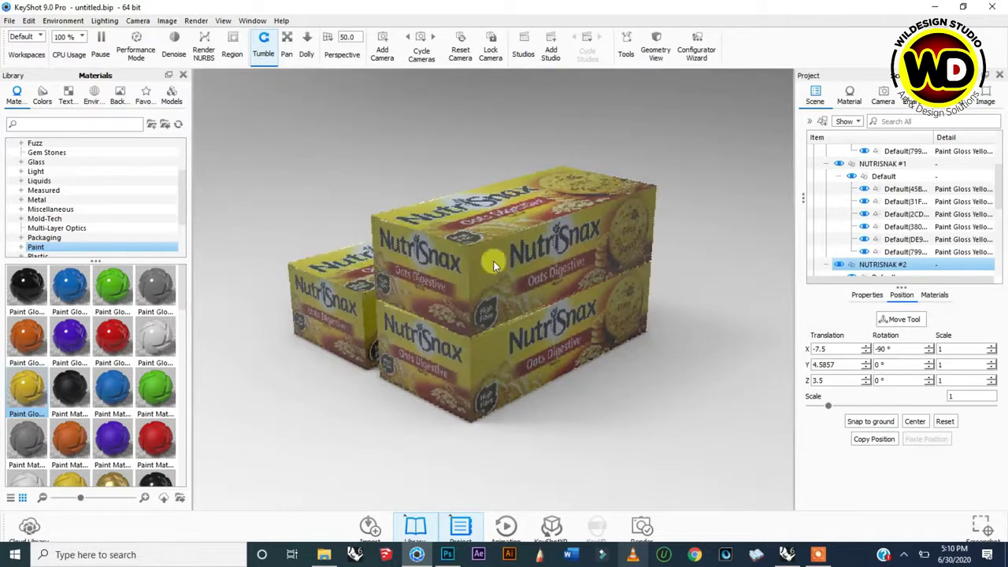
left_click(445, 283)
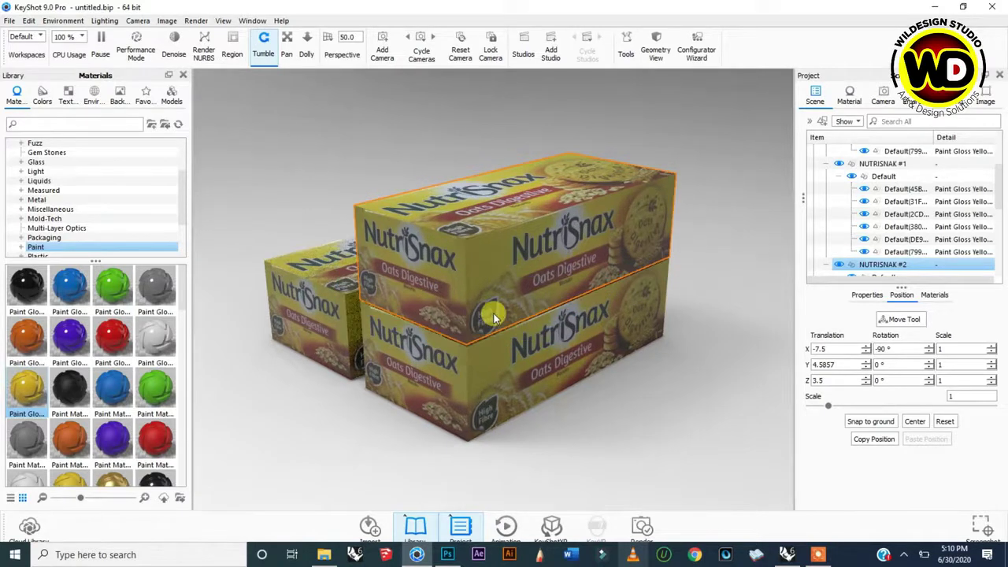
left_click(294, 128)
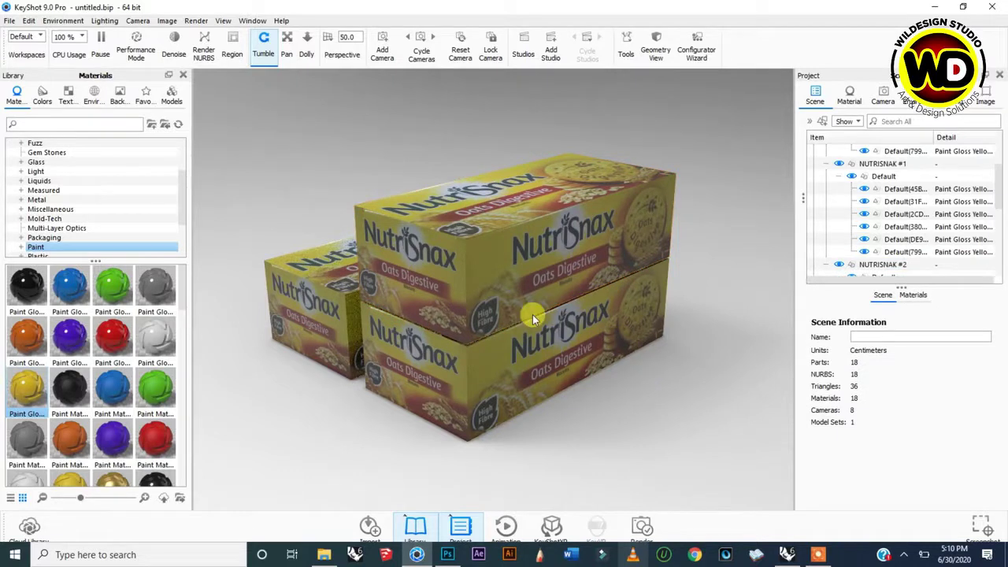
Light the scene with the interior environment hdrmaps-rims-storehouse-2-3K and rotate it to 149°
left_click(92, 96)
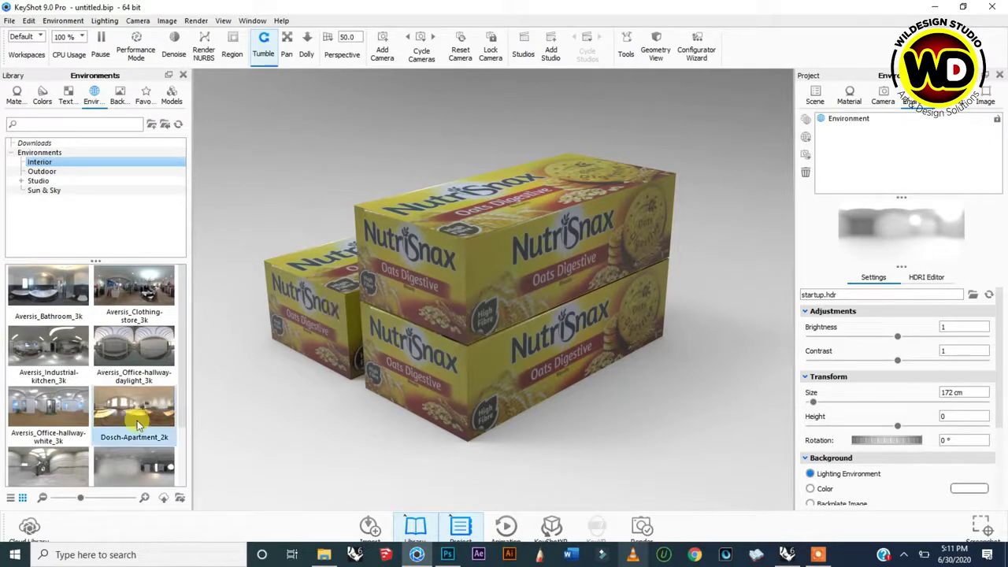
scroll(138, 417, "down", 1)
left_click_drag(134, 447, 279, 150)
left_click_drag(748, 150, 878, 155)
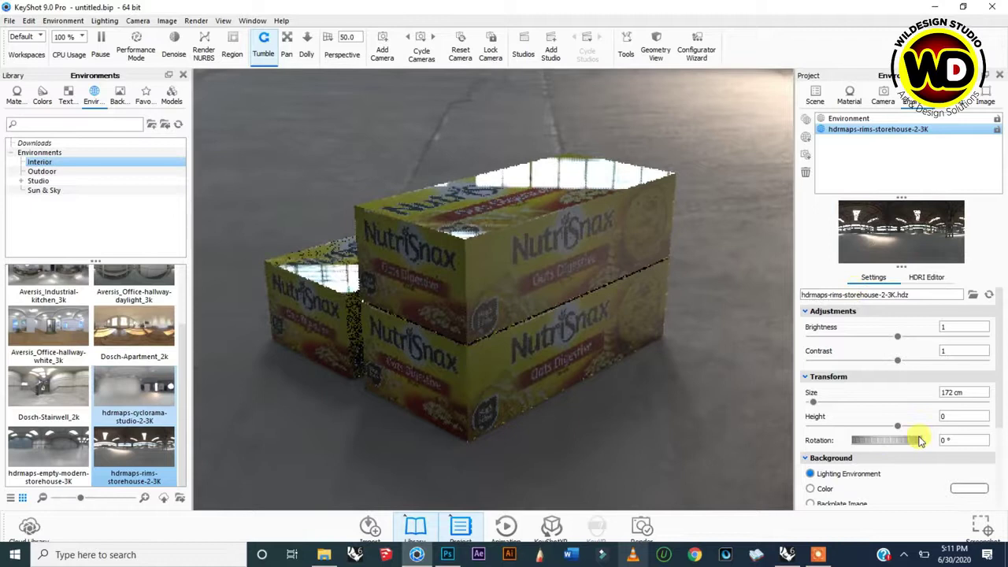
left_click_drag(933, 440, 881, 446)
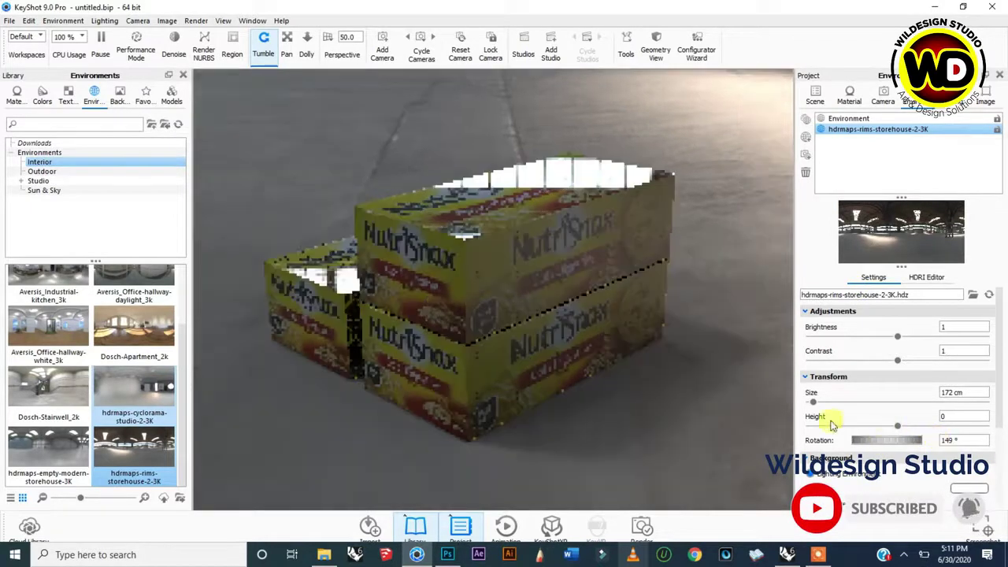
Add the hdrmaps-empty-modern-storehouse-3K, Aversis_Office-hallway-white_3k and Aversis_Clothing-store_3k environments in turn, giving the last one a plain color background
left_click(39, 449)
left_click_drag(39, 449, 906, 157)
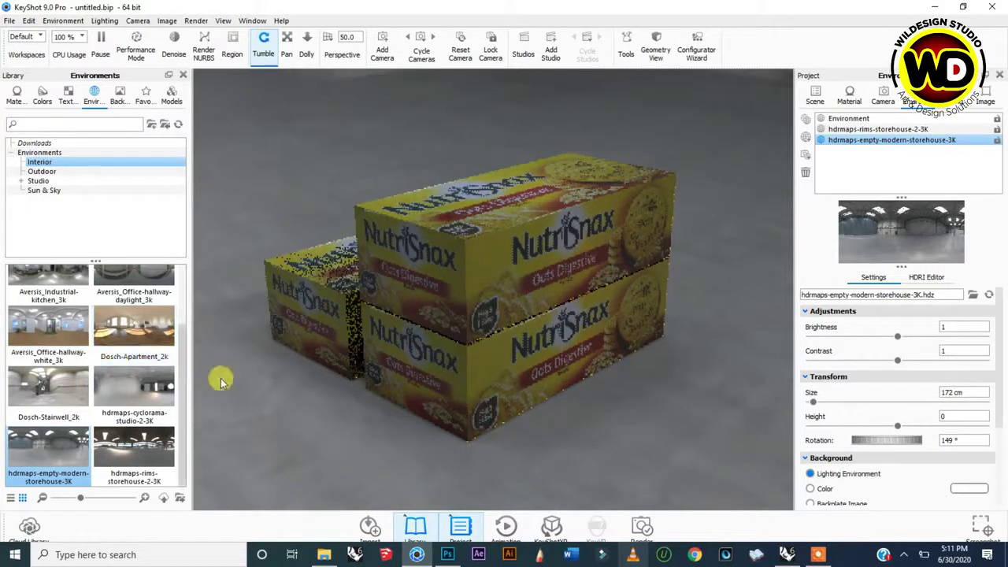
left_click_drag(47, 324, 867, 165)
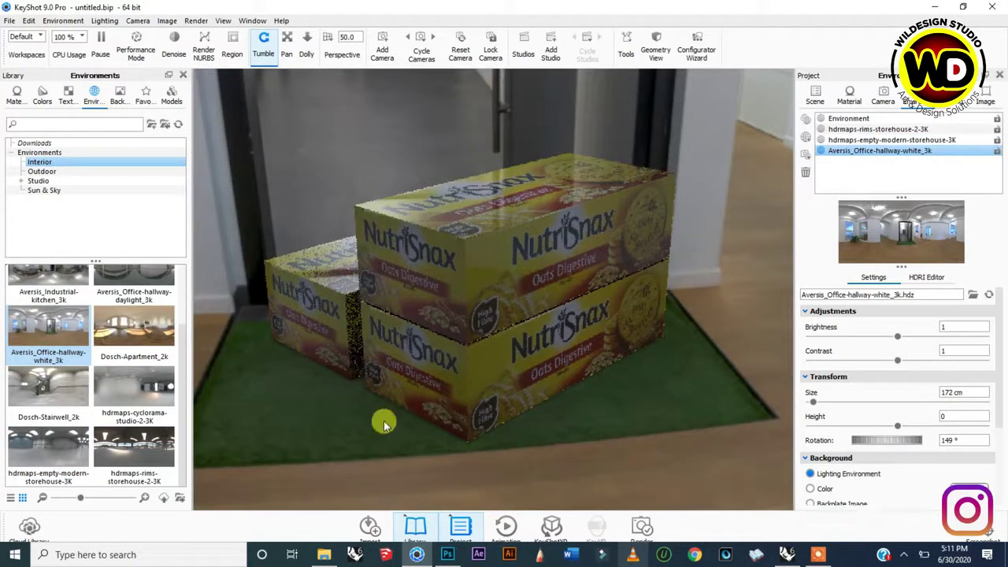
scroll(149, 335, "up", 1)
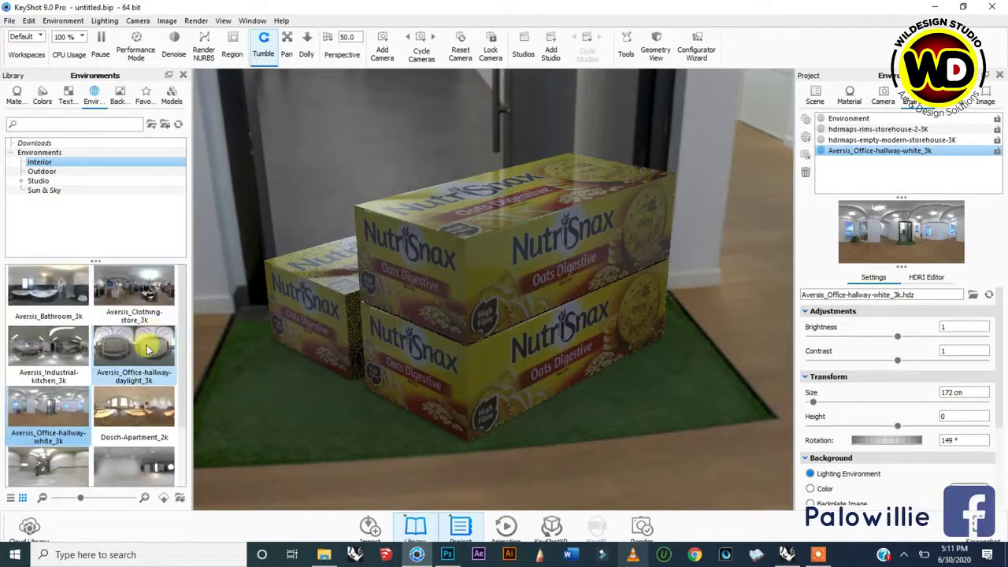
left_click_drag(128, 285, 870, 162)
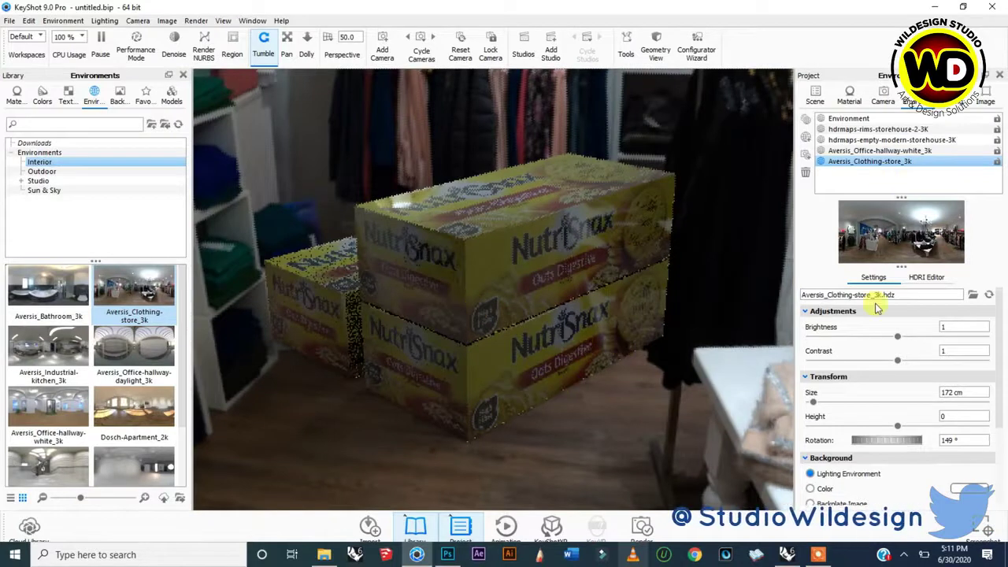
scroll(895, 414, "down", 2)
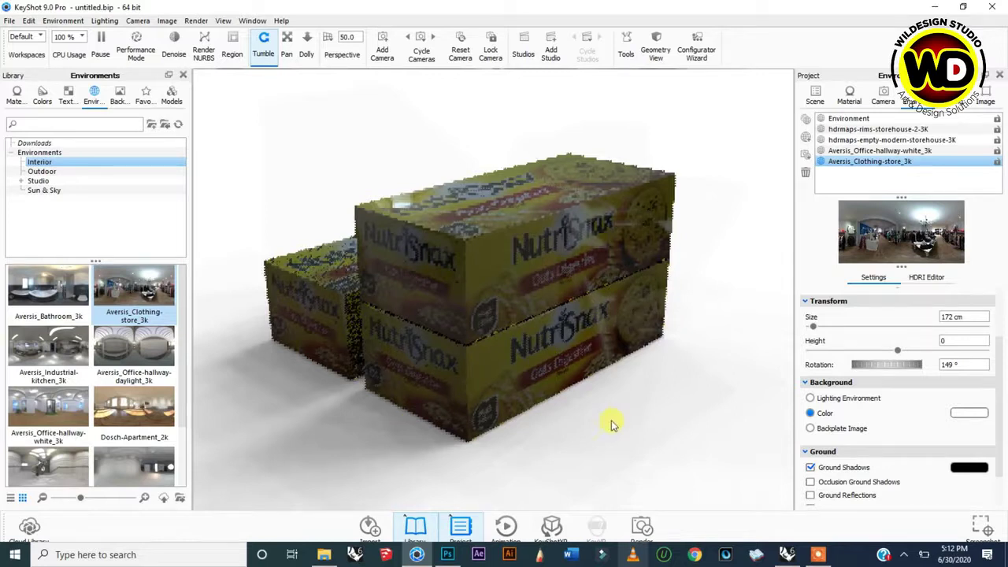
Reactivate the hdrmaps-rims-storehouse-2-3K environment and rotate it to 195°
left_click(876, 130)
double_click(876, 130)
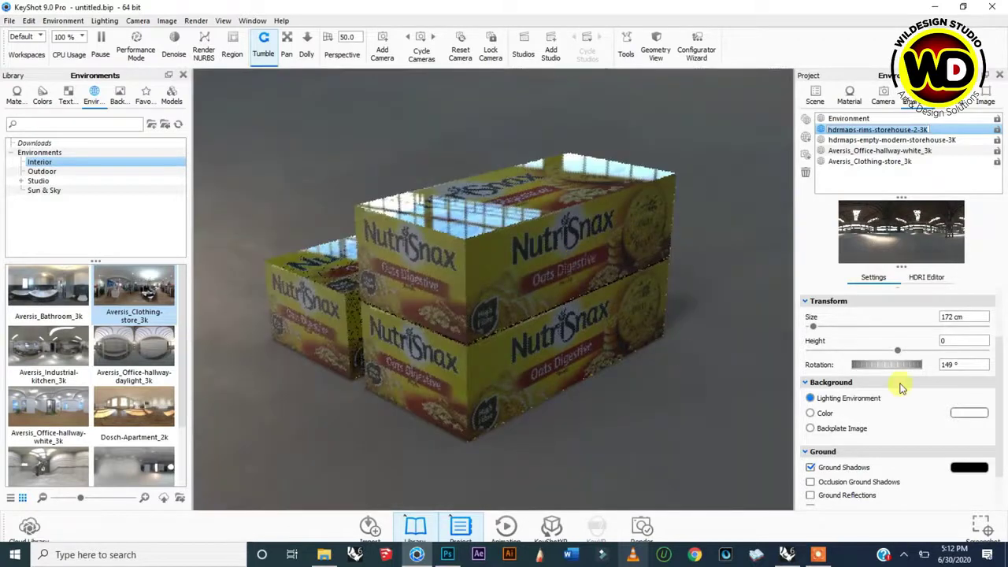
left_click_drag(895, 368, 928, 365)
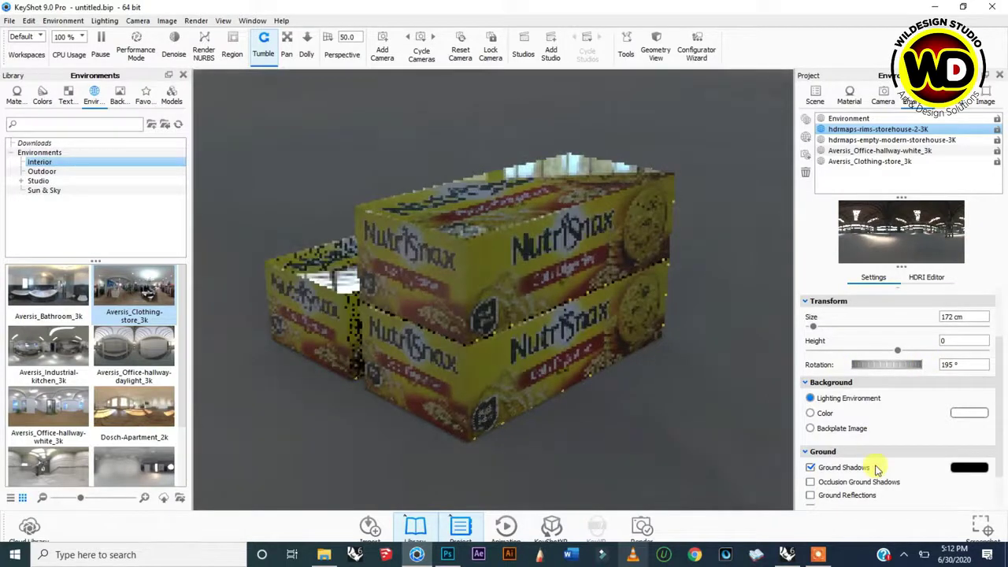
Replace the storehouse environment's visible background with plain white color
scroll(880, 464, "down", 1)
scroll(874, 457, "up", 2)
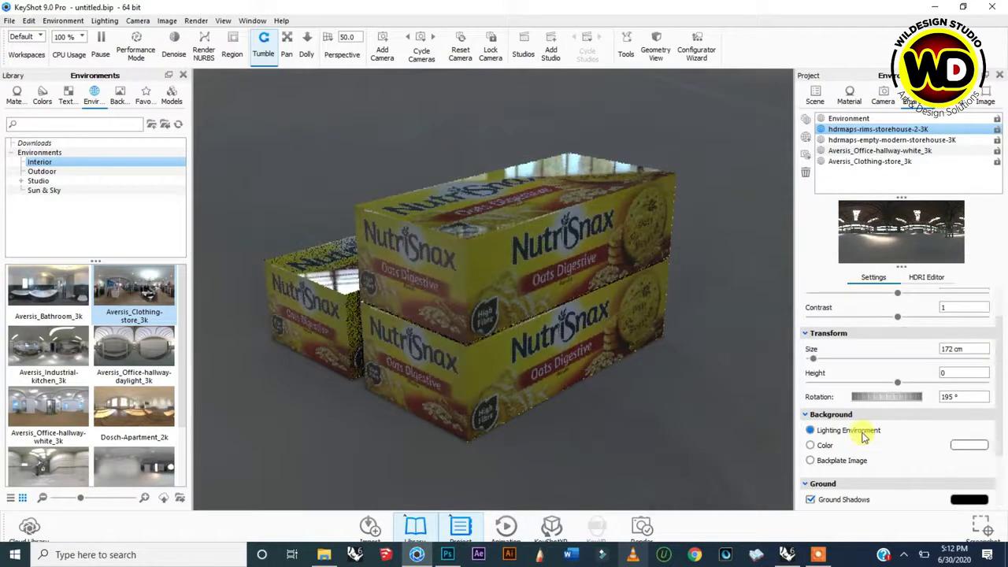
left_click(823, 447)
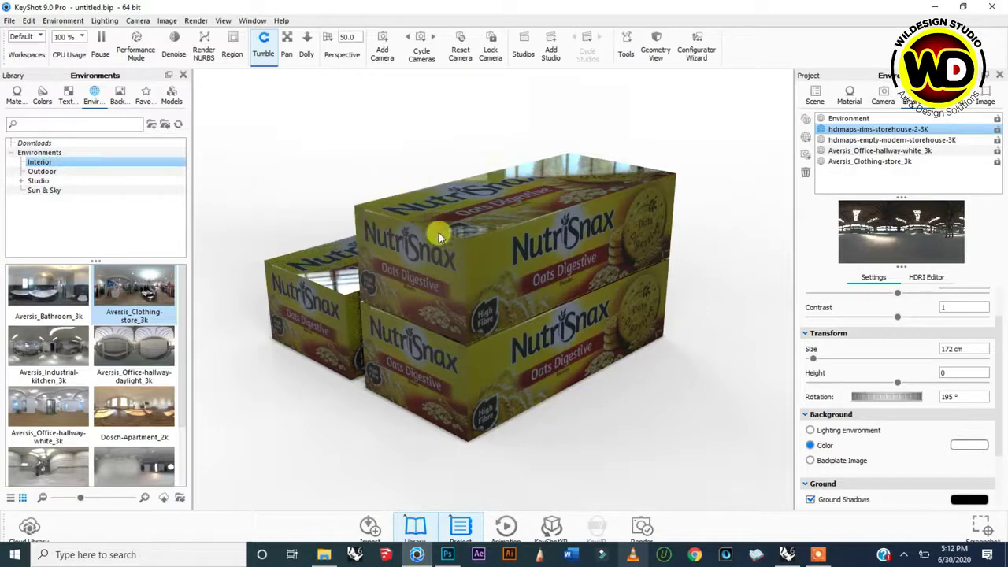
left_click(820, 554)
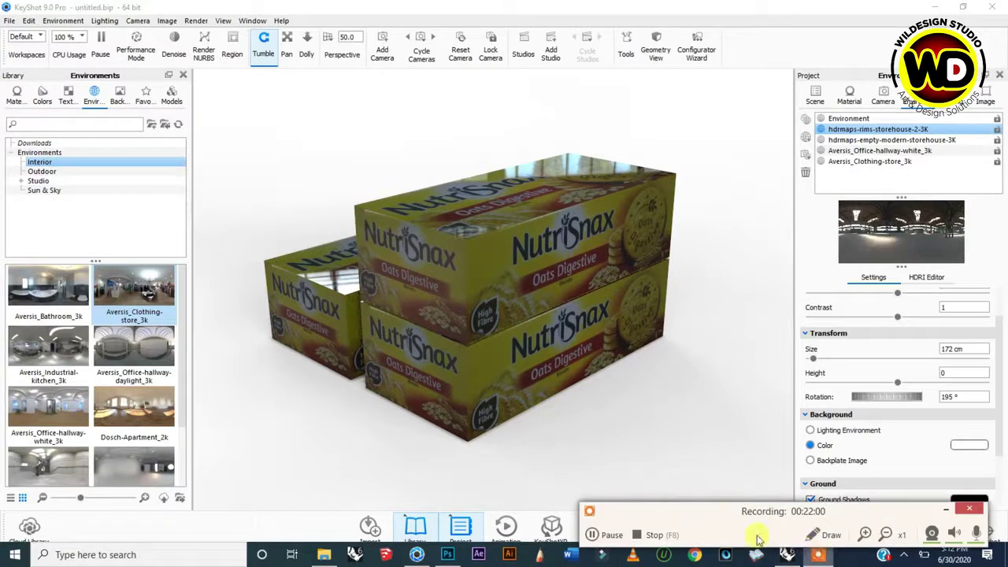